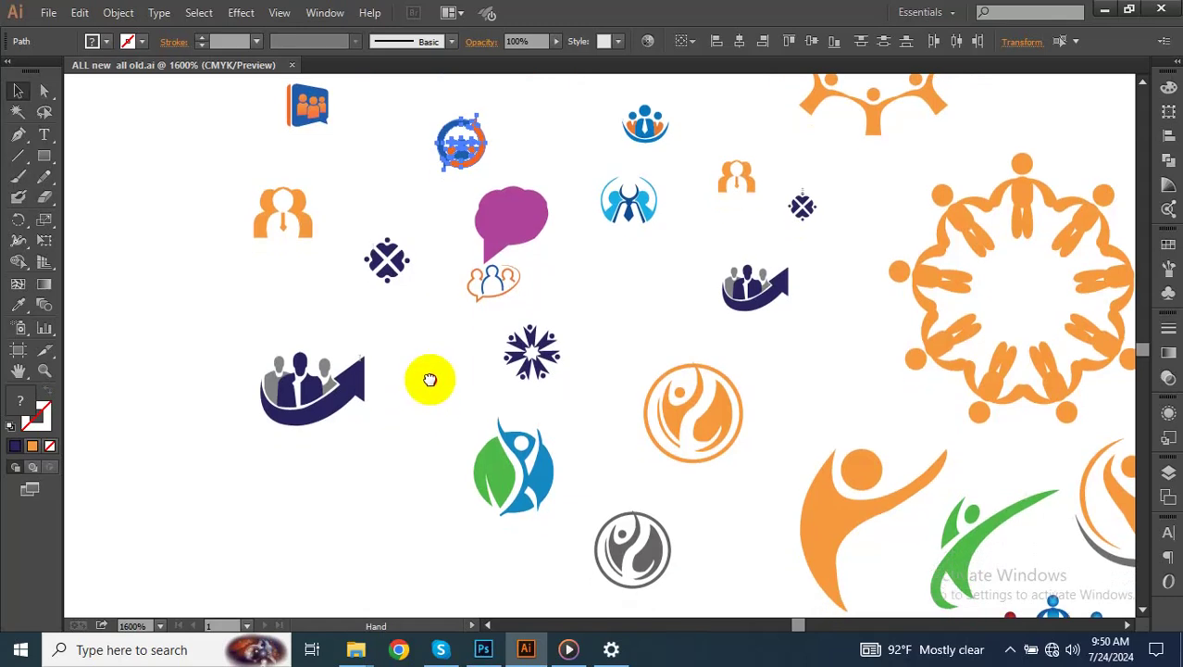
# Select the dark people-and-arrow logo in Illustrator, then bring the Photoshop mockup forward
pyautogui.moveTo(405, 420)
pyautogui.mouseDown()
pyautogui.moveTo(236, 317)
pyautogui.moveTo(236, 333)
pyautogui.mouseUp()
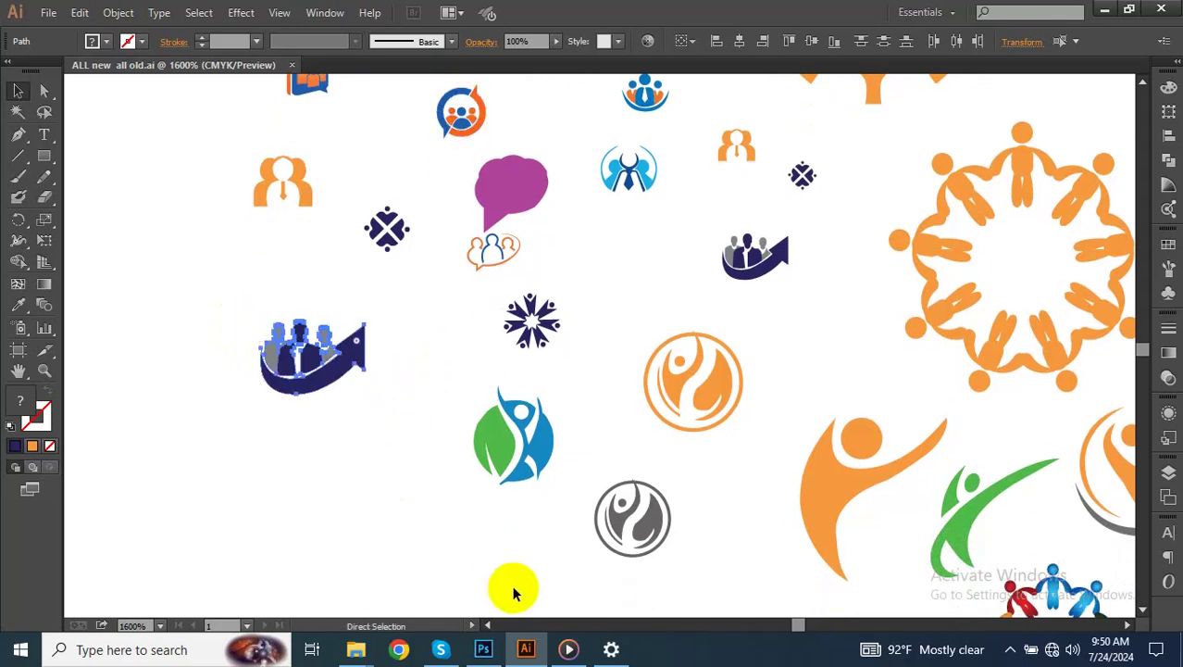
pyautogui.click(483, 649)
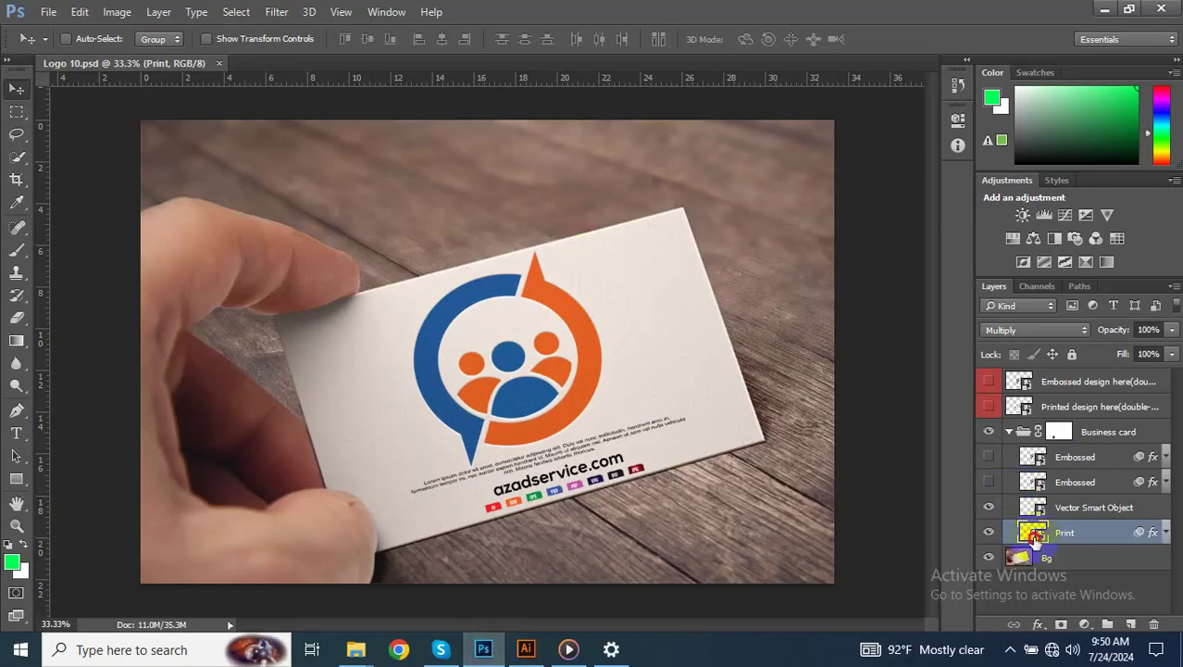
# Paste the people-and-arrow logo into the card's Print smart object and enlarge it
pyautogui.doubleClick(1034, 535)
pyautogui.hotkey('ctrl', 'v')
pyautogui.click(663, 194)
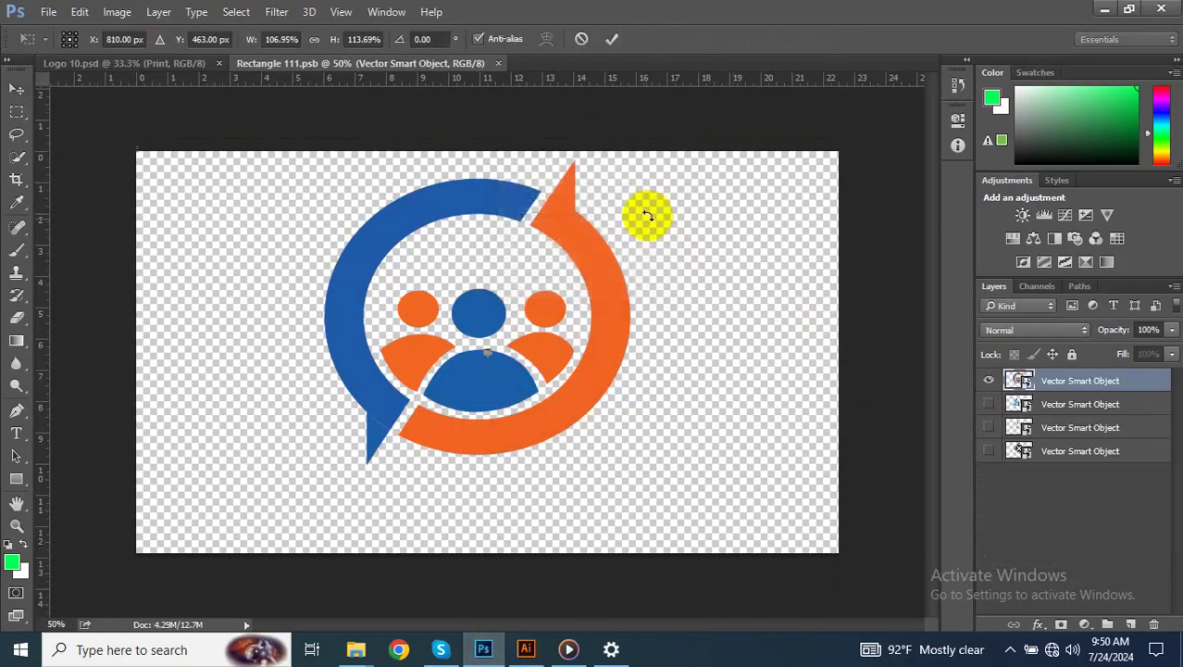
pyautogui.moveTo(602, 475)
pyautogui.mouseDown()
pyautogui.moveTo(636, 332)
pyautogui.moveTo(642, 402)
pyautogui.mouseUp()
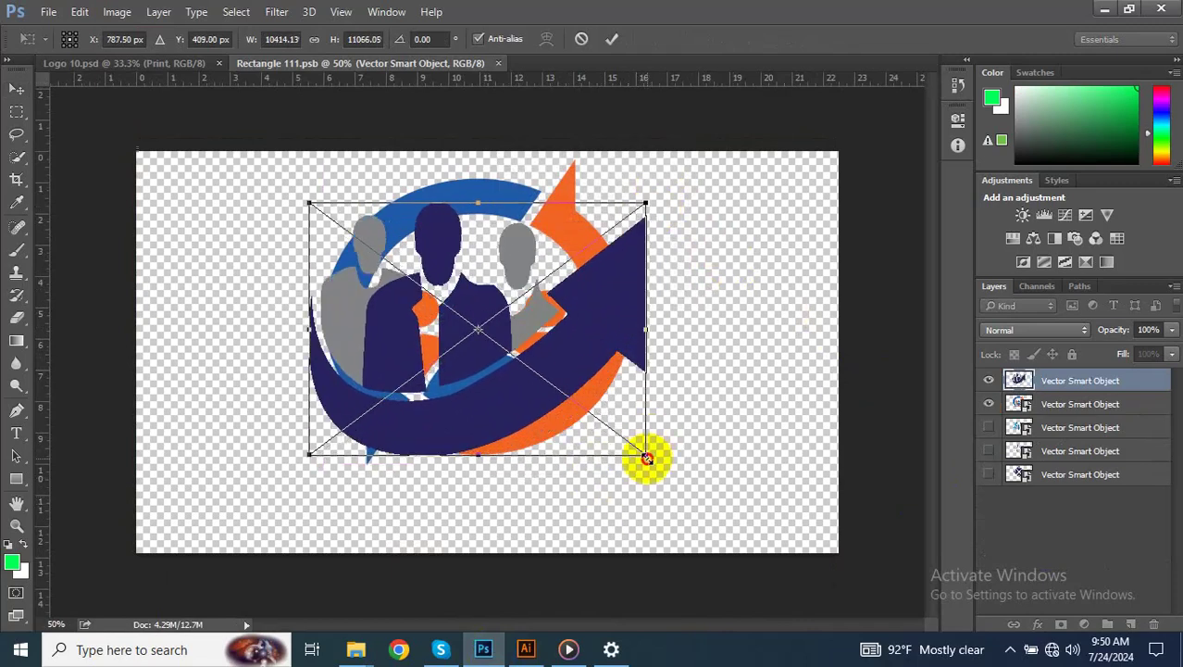
pyautogui.moveTo(642, 455); pyautogui.dragTo(653, 466)
pyautogui.doubleClick(597, 382)
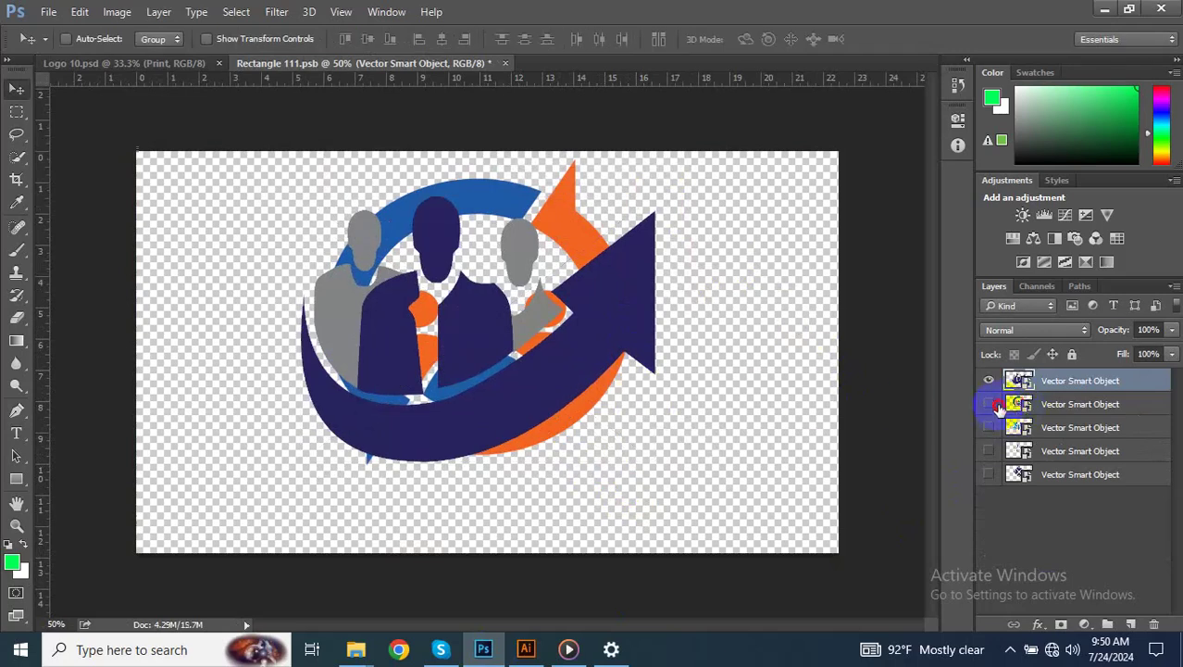
# Hide the old orange-and-blue logo and save the artwork back into the mockup
pyautogui.click(989, 404)
pyautogui.click(504, 62)
pyautogui.click(515, 264)
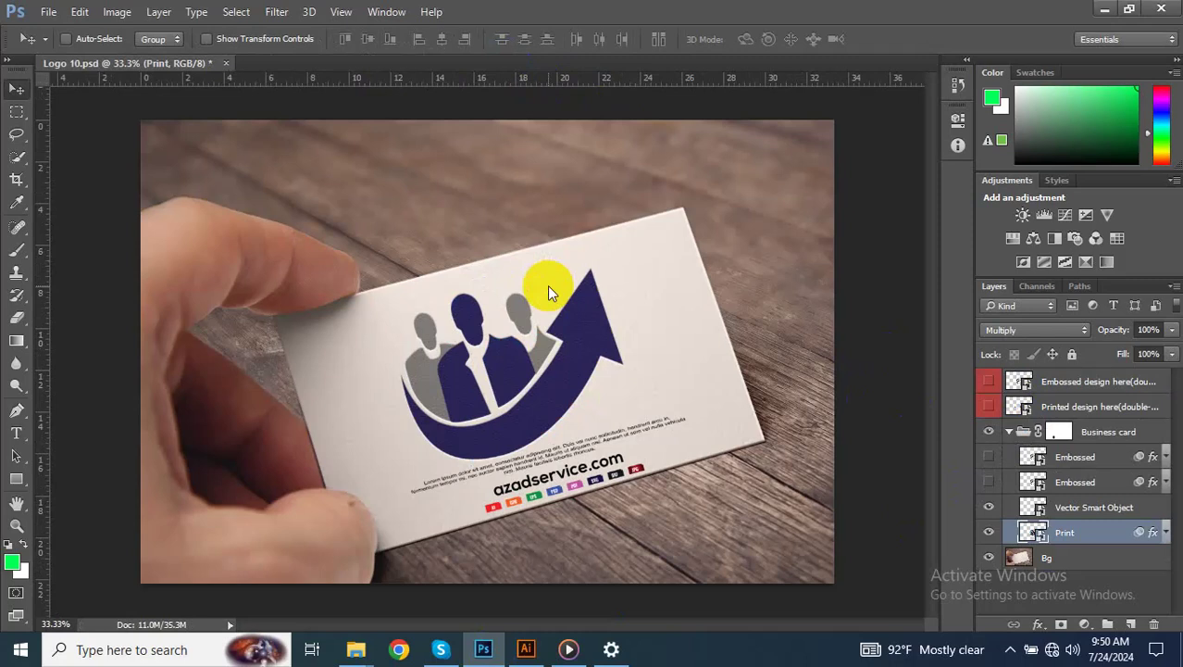
pyautogui.hotkey('ctrl', 'shift', 's')
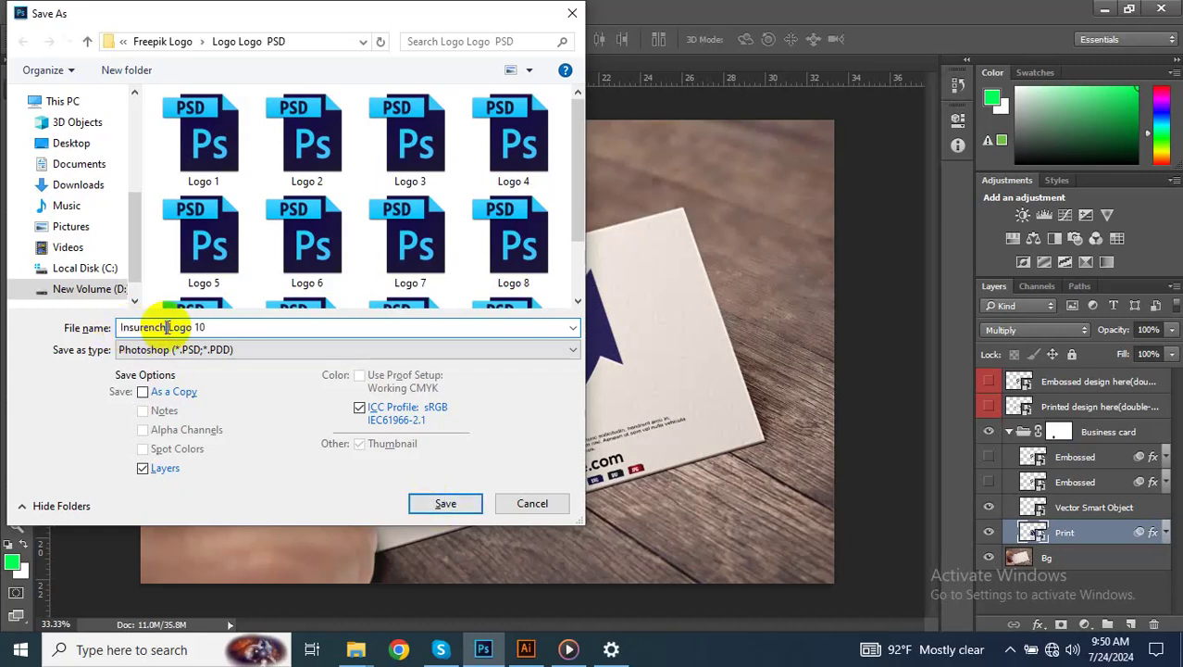
# Save the mockup as Insurench Logo 10.psd and export the Insurench-Logo-10 JPEG
pyautogui.click(423, 500)
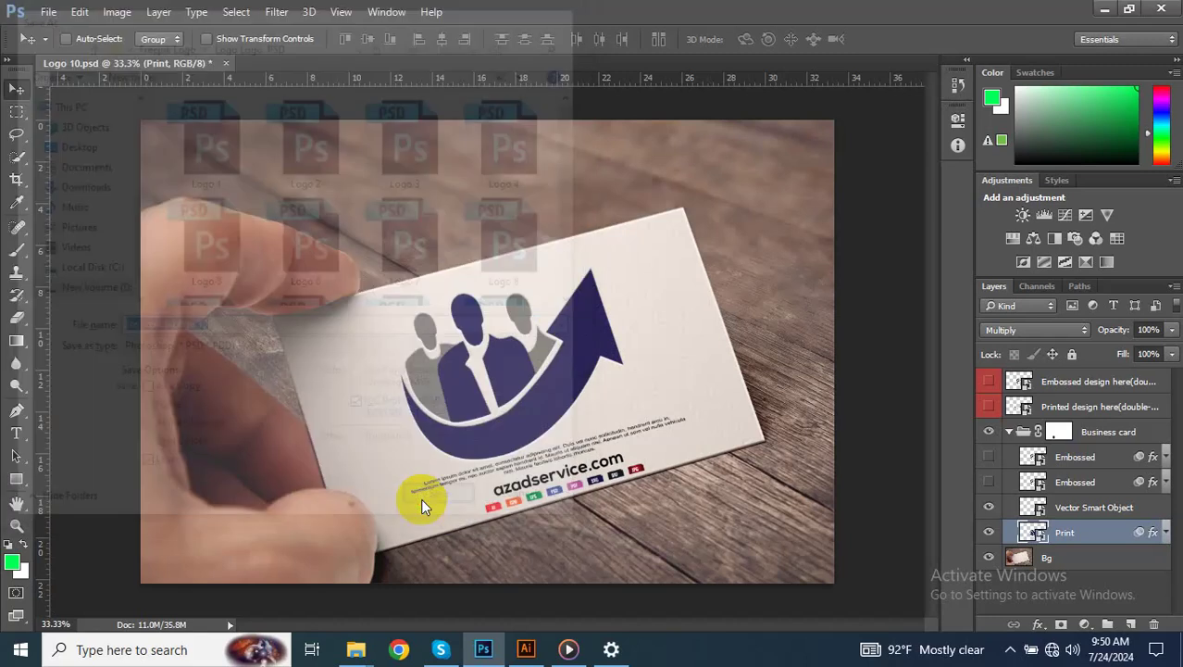
pyautogui.click(798, 203)
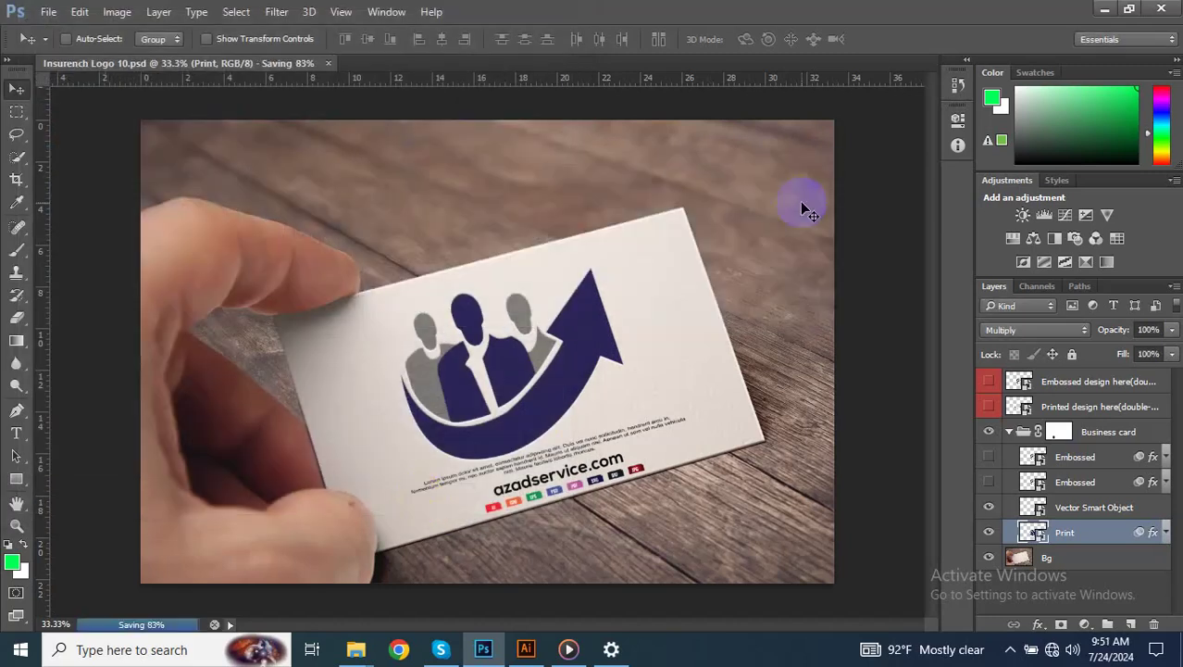
pyautogui.hotkey('ctrl', 'alt', 'shift', 's')
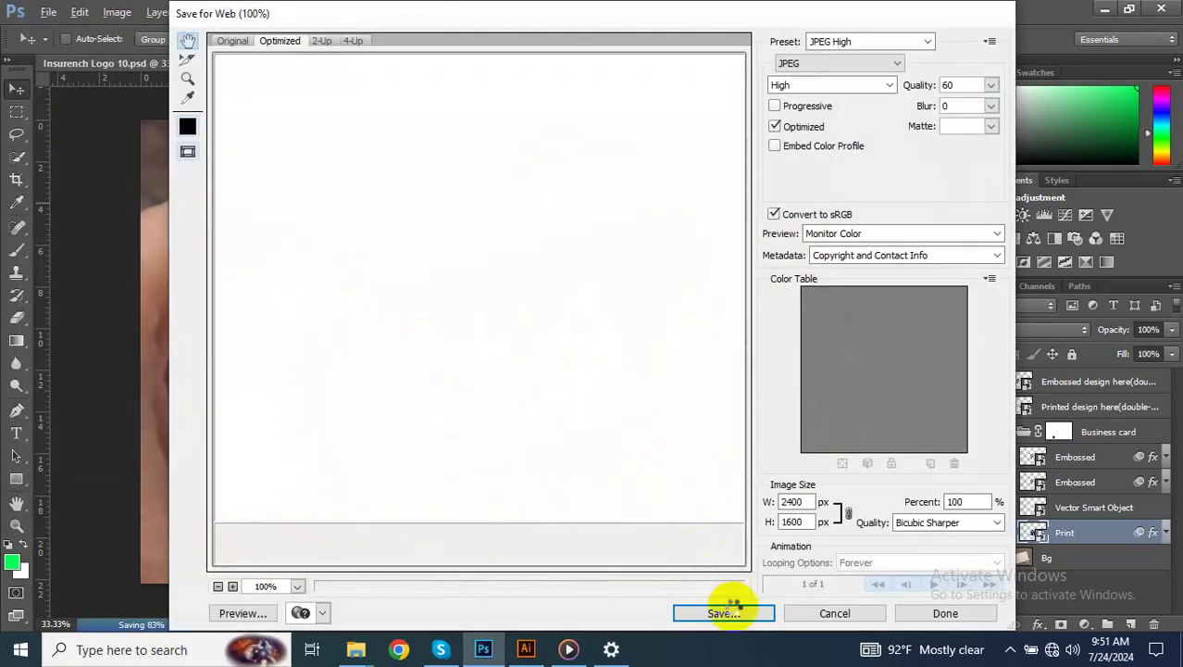
pyautogui.click(732, 614)
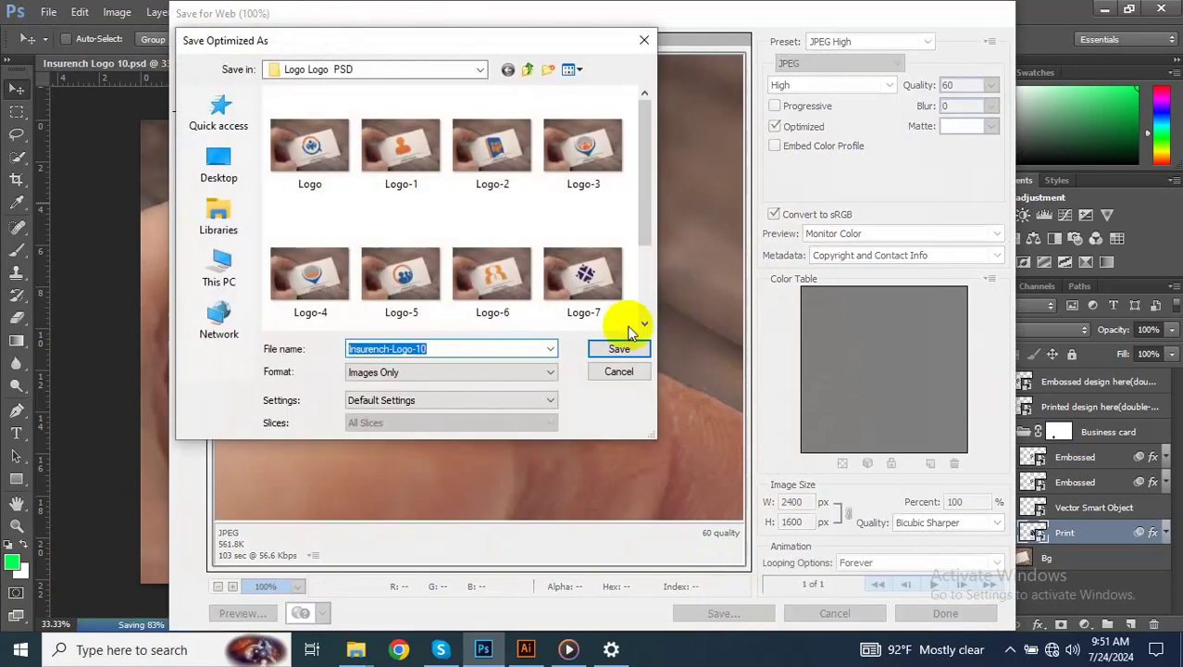
pyautogui.click(623, 344)
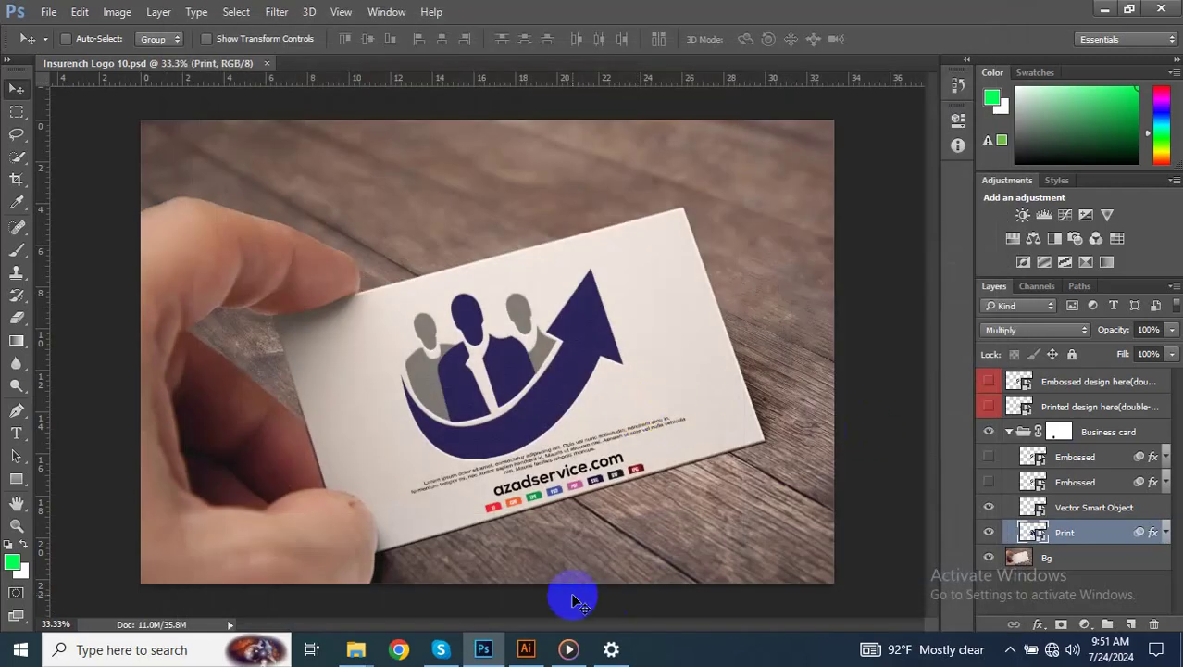
pyautogui.click(525, 649)
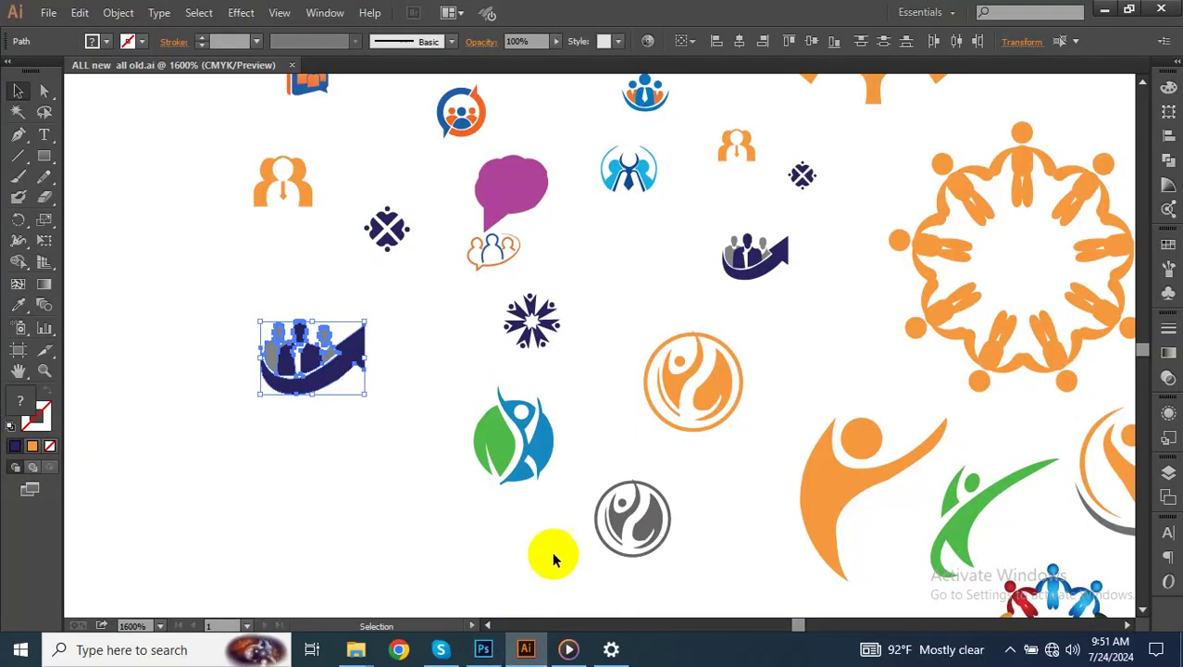
# Select the navy snowflake logo on the Illustrator sheet and return to Photoshop
pyautogui.moveTo(549, 397)
pyautogui.mouseDown()
pyautogui.moveTo(525, 412)
pyautogui.moveTo(467, 369)
pyautogui.mouseUp()
pyautogui.click(486, 410)
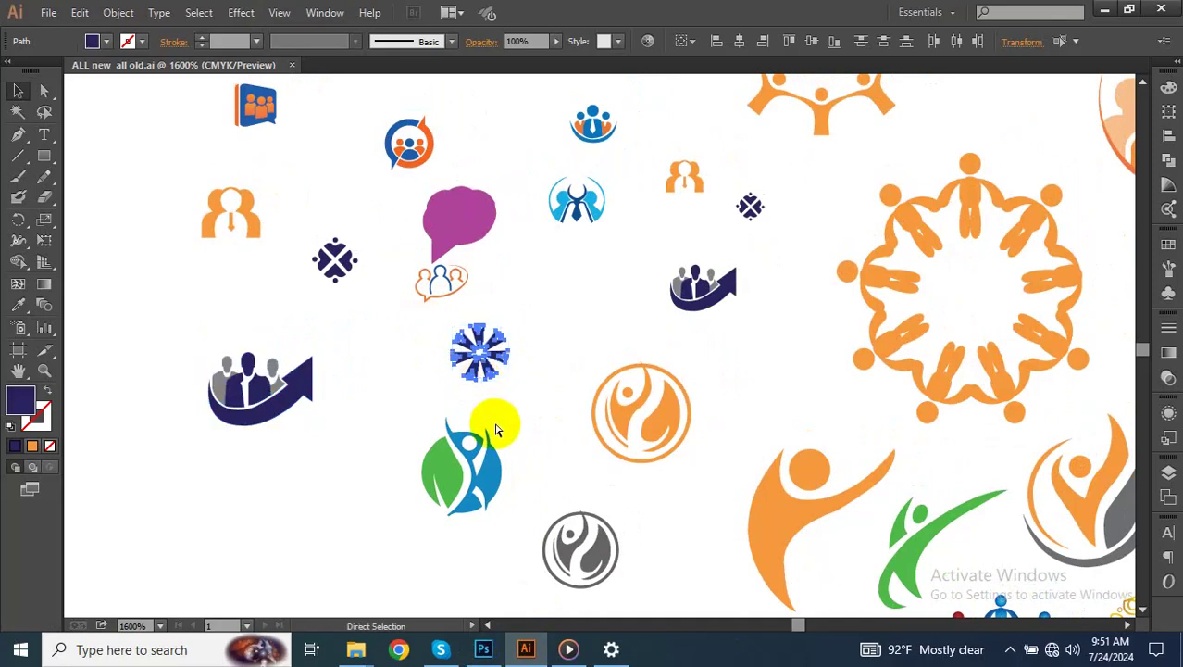
pyautogui.click(483, 649)
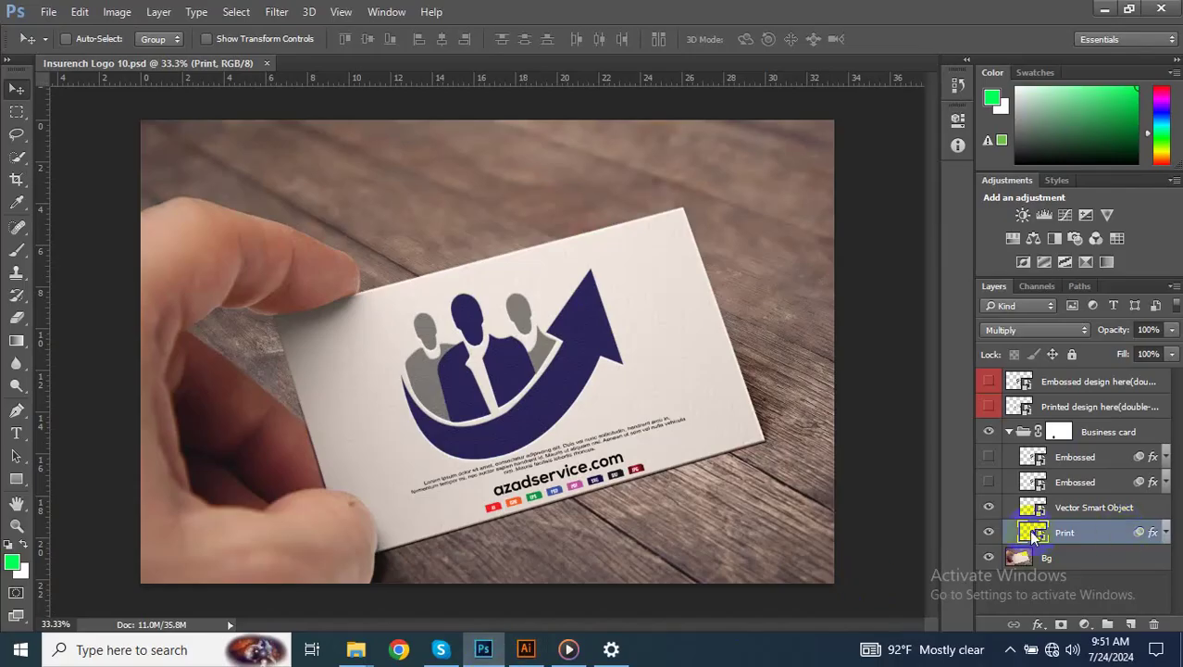
# Paste the snowflake logo as a smart object, then enlarge and position it
pyautogui.hotkey('ctrl', 'v')
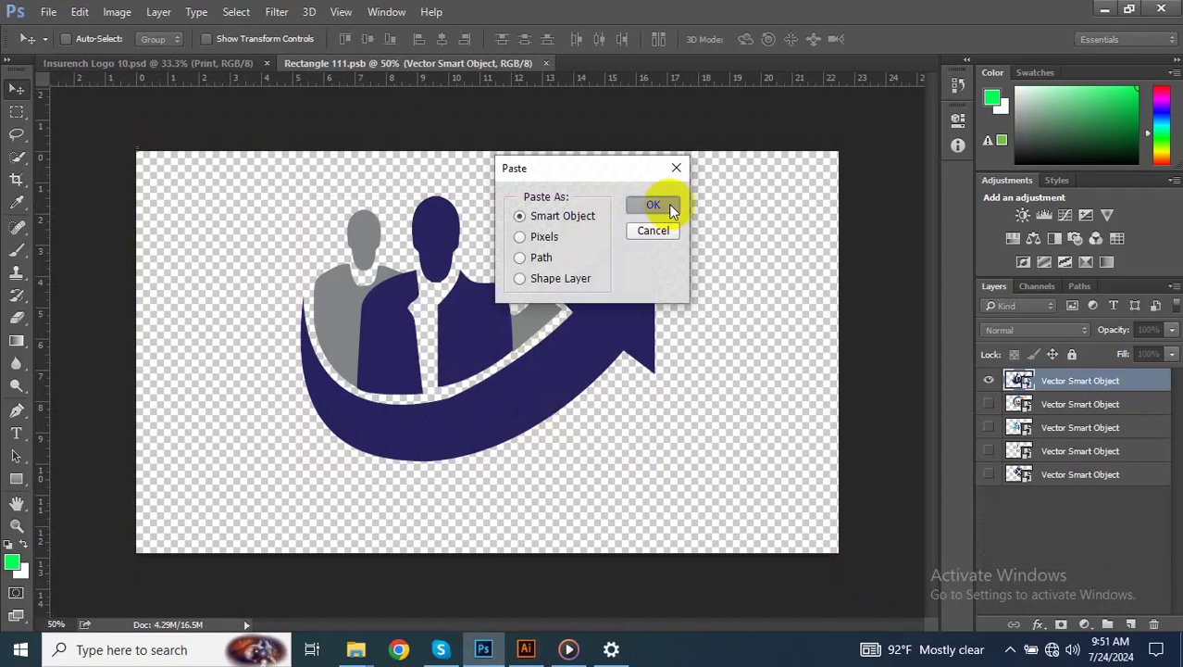
pyautogui.click(650, 200)
pyautogui.moveTo(489, 356); pyautogui.dragTo(674, 468)
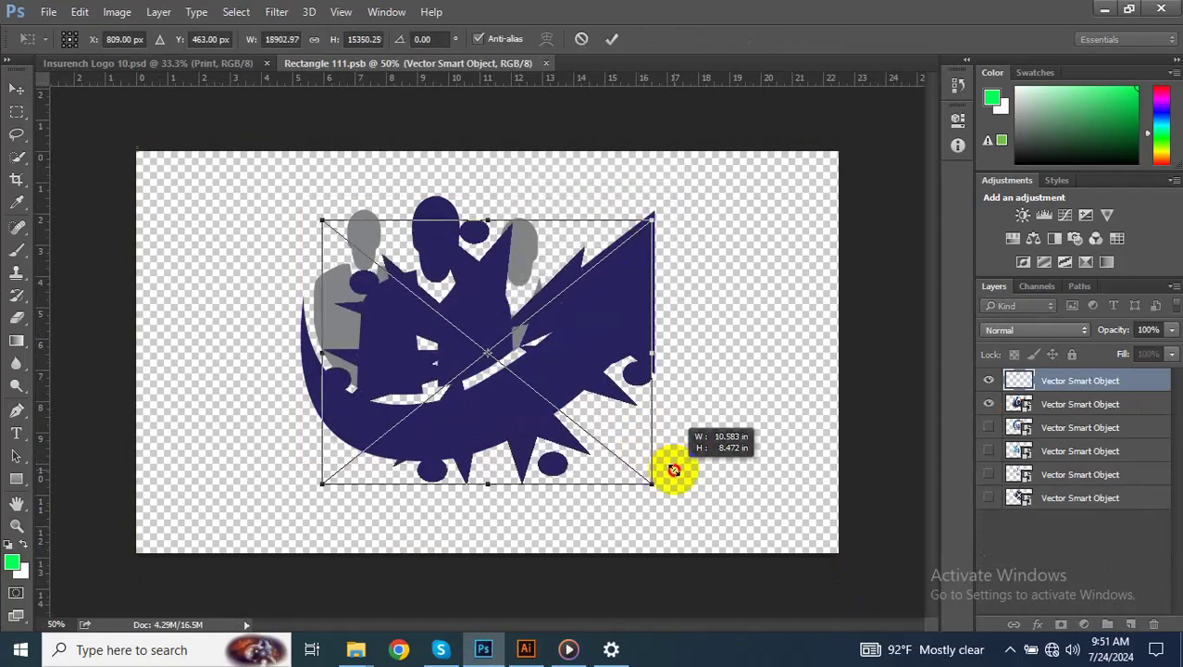
pyautogui.moveTo(483, 251); pyautogui.dragTo(463, 217)
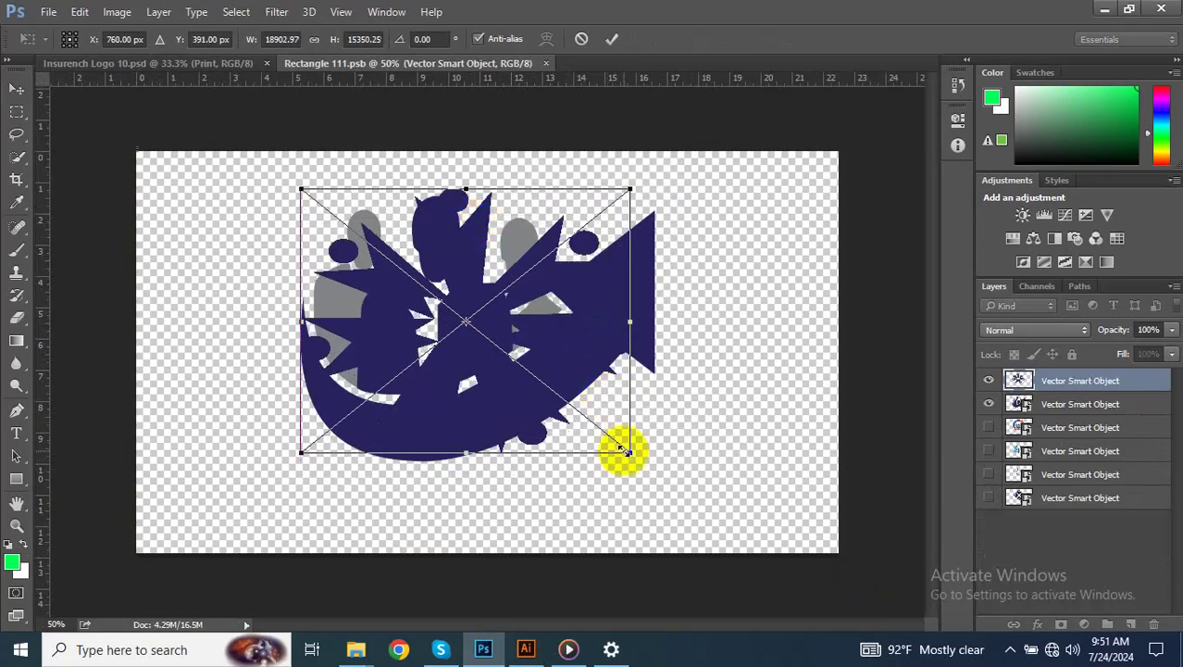
pyautogui.moveTo(626, 451); pyautogui.dragTo(654, 470)
pyautogui.moveTo(478, 230); pyautogui.dragTo(480, 238)
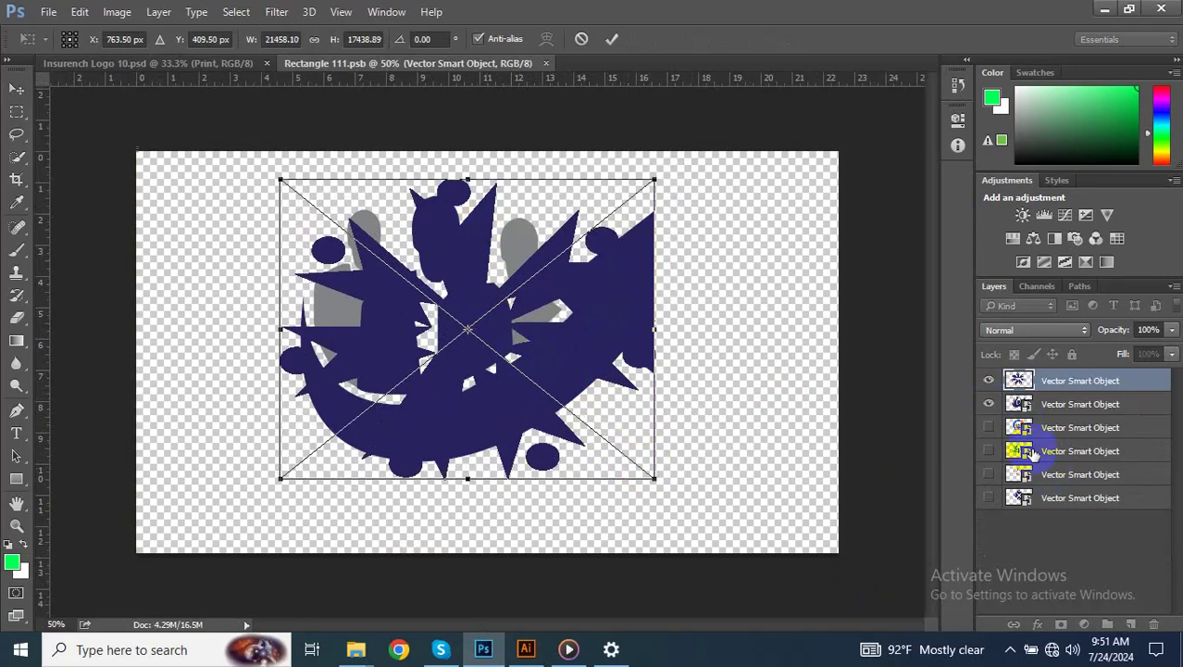
pyautogui.press('Return')
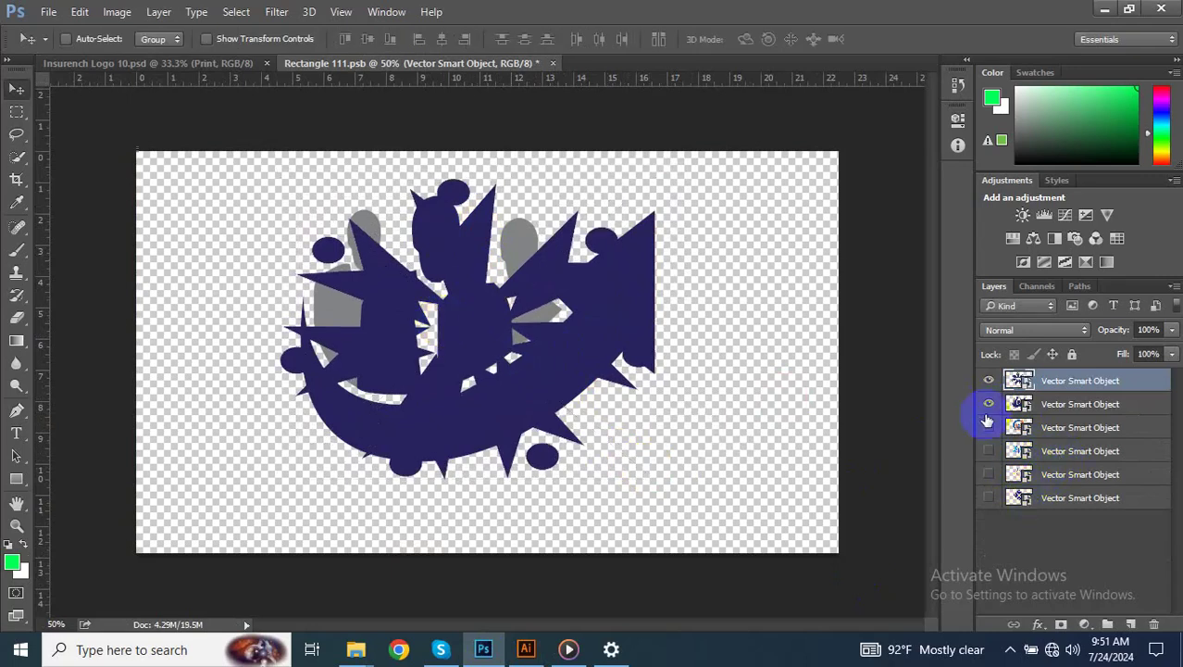
# Hide the people-and-arrow logo and delete all the old logo layers
pyautogui.click(988, 414)
pyautogui.click(1102, 500)
pyautogui.keyDown('shift'); pyautogui.click(1095, 475); pyautogui.keyUp('shift')
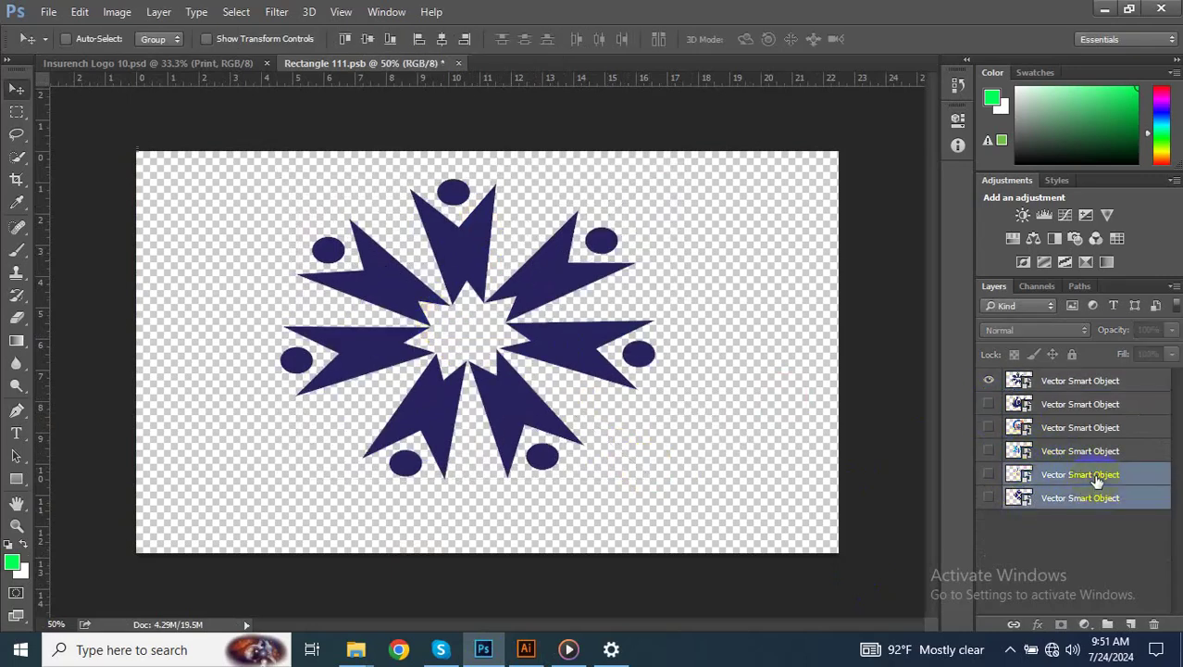
pyautogui.keyDown('shift'); pyautogui.click(1093, 404); pyautogui.keyUp('shift')
pyautogui.moveTo(1083, 476); pyautogui.dragTo(1158, 626)
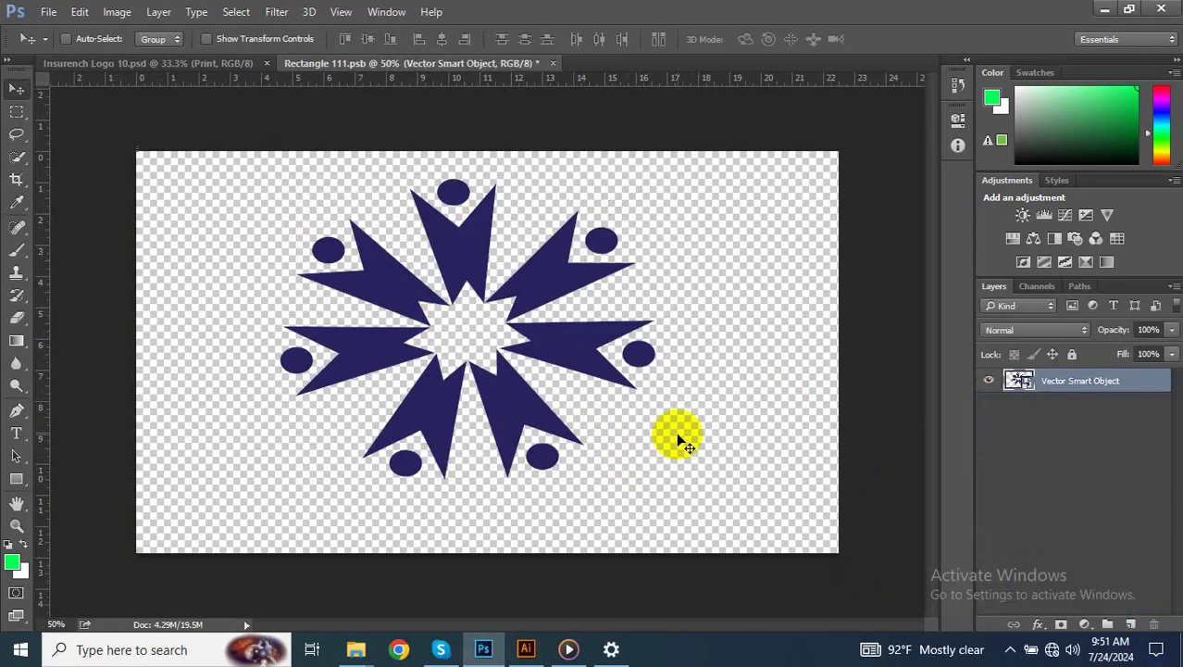
# Close the print artwork, keeping its changes in the mockup
pyautogui.hotkey('ctrl', 'shift', 's')
pyautogui.click(566, 13)
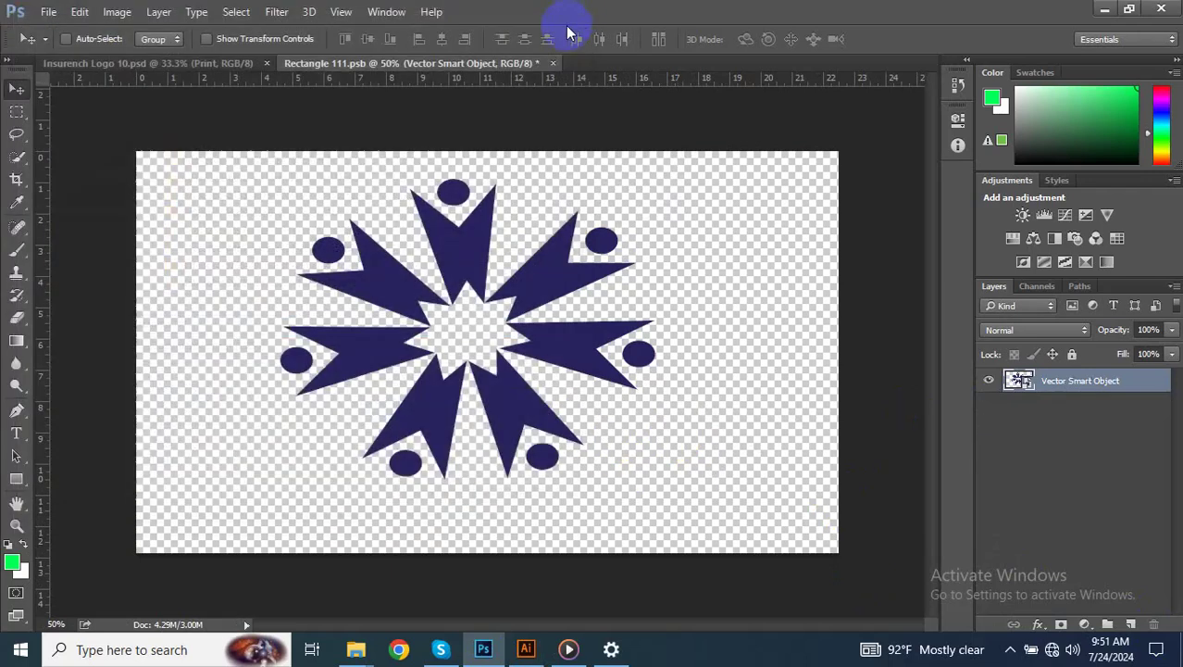
pyautogui.click(553, 64)
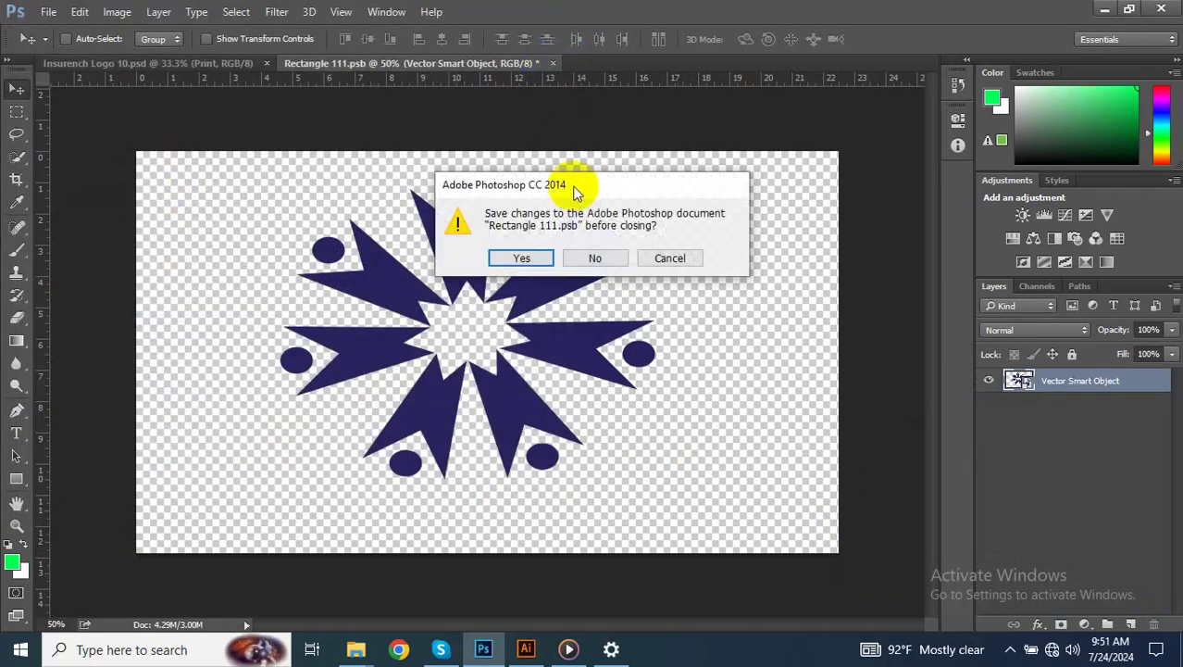
pyautogui.click(523, 263)
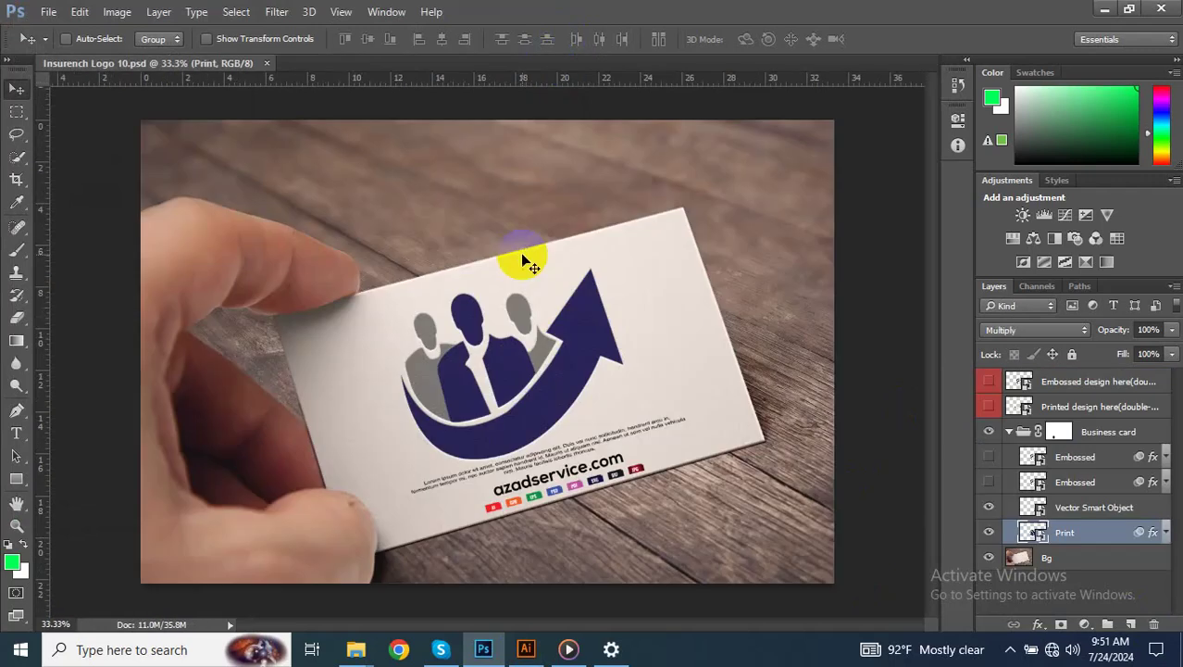
# Save the mockup as Insurench Logo 11.psd
pyautogui.hotkey('ctrl', 'shift', 's')
pyautogui.click(223, 332)
pyautogui.write('11')
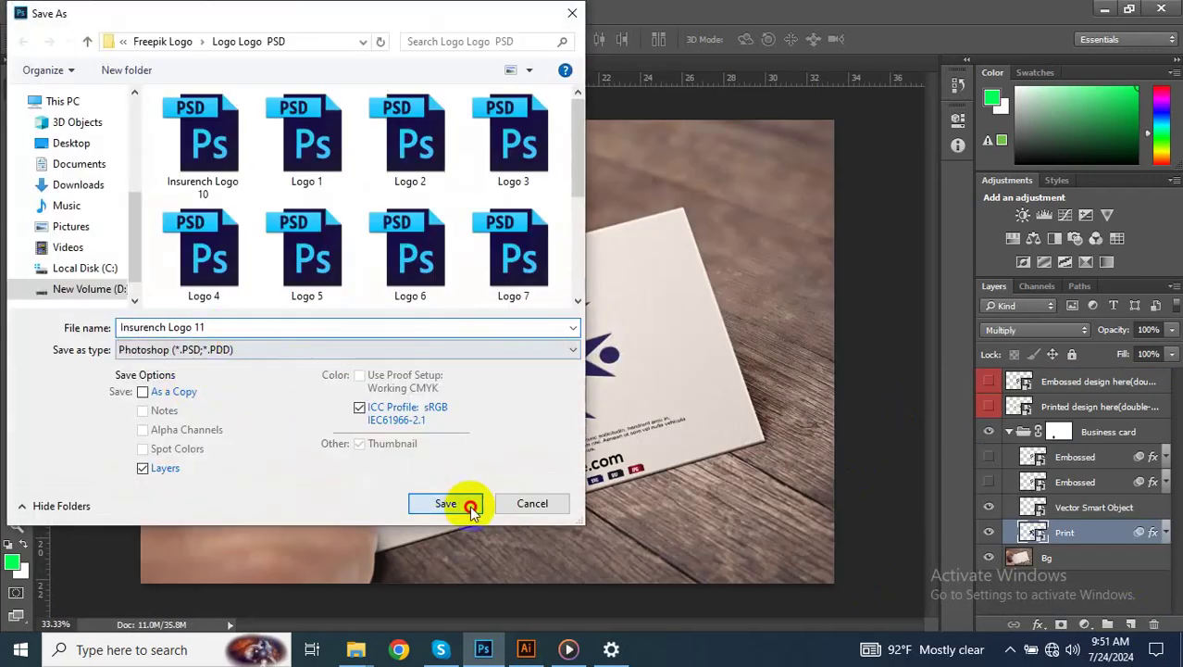
pyautogui.click(445, 503)
pyautogui.click(798, 203)
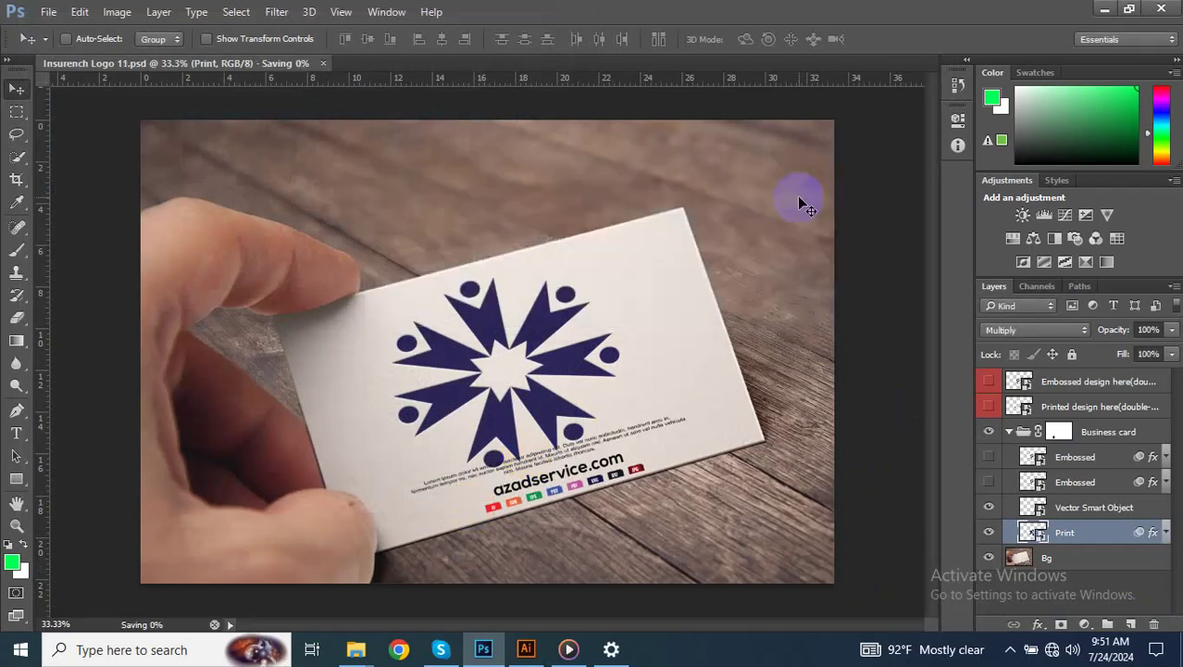
# Export the mockup with Save for Web as the JPEG Insurench-Logo-11
pyautogui.hotkey('ctrl', 'alt', 'shift', 's')
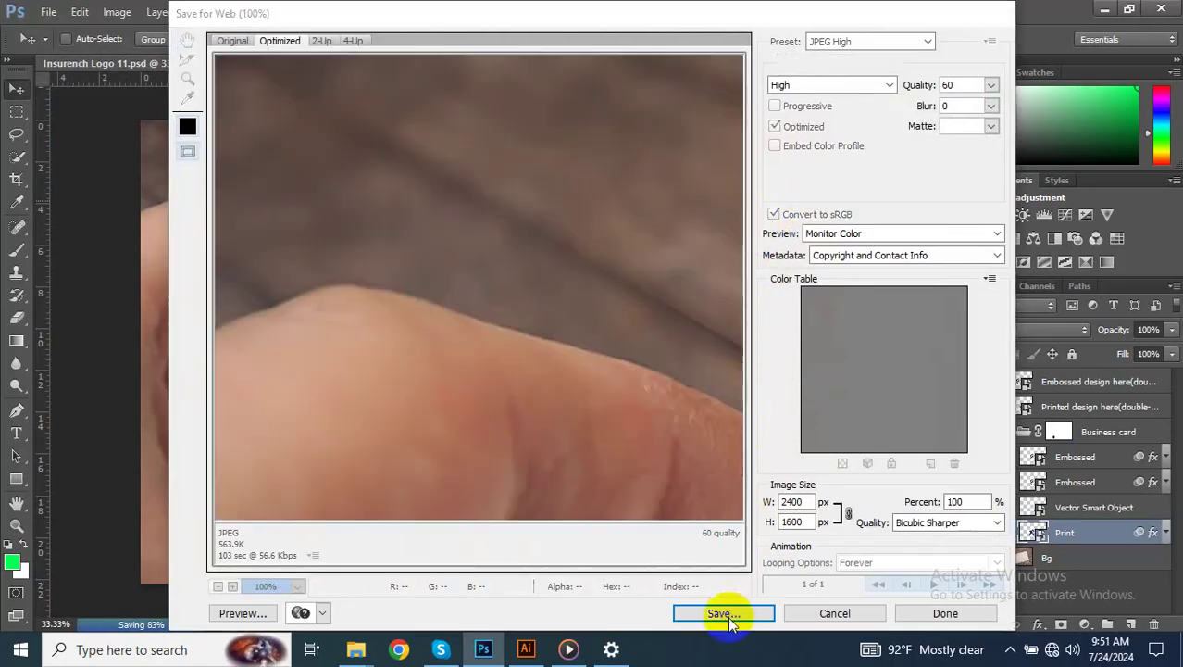
pyautogui.click(723, 613)
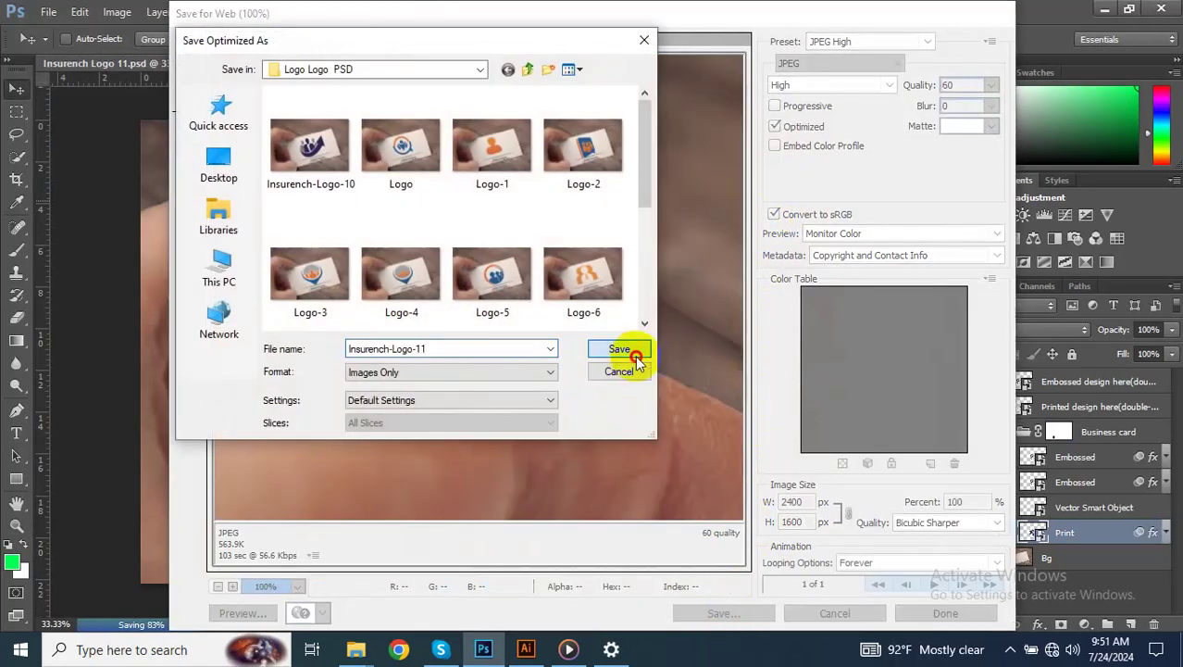
pyautogui.click(636, 351)
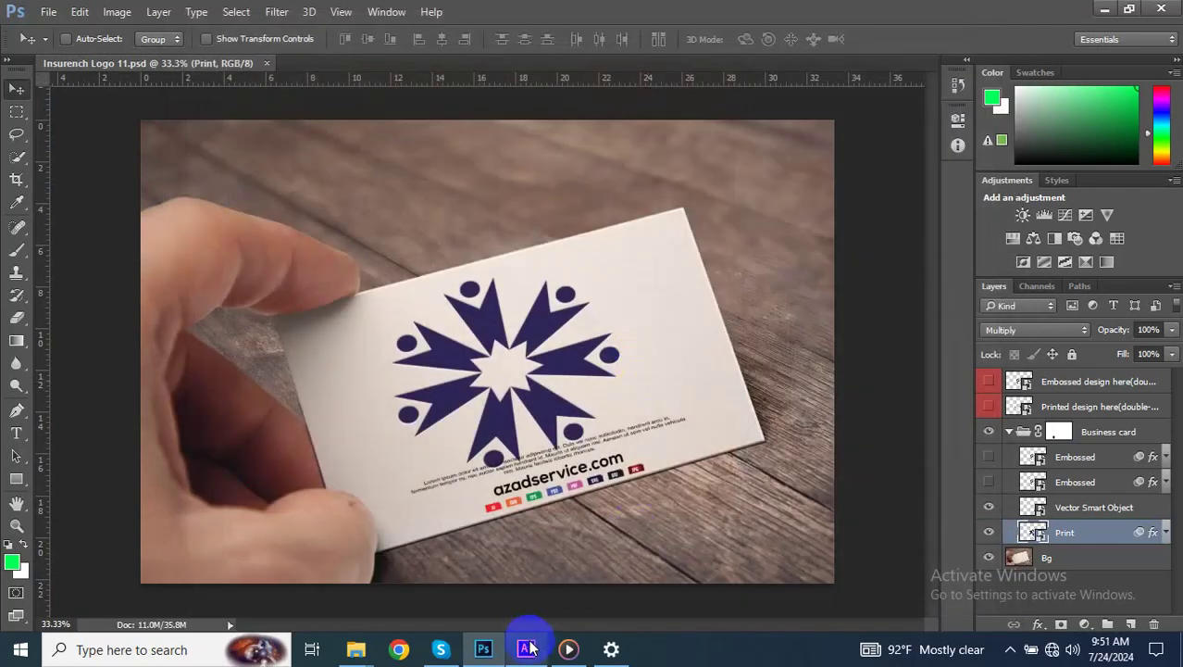
# Copy the green-and-blue leaf-figure logo in Illustrator and return to the Photoshop mockup
pyautogui.click(528, 648)
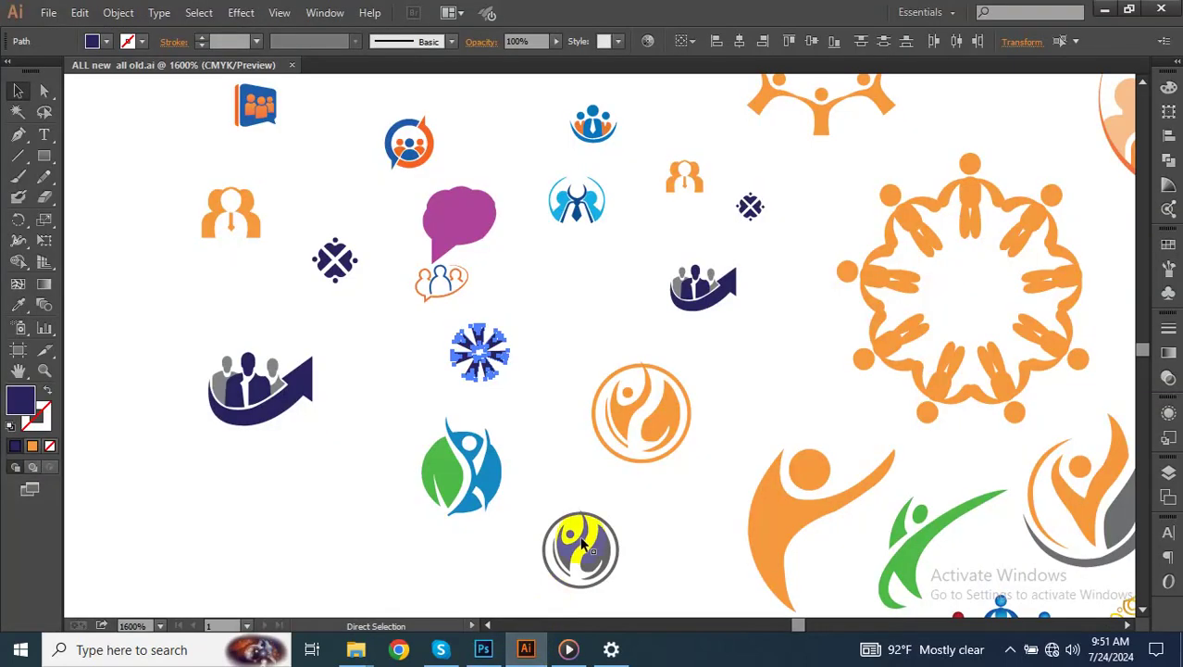
pyautogui.moveTo(506, 539); pyautogui.dragTo(408, 443)
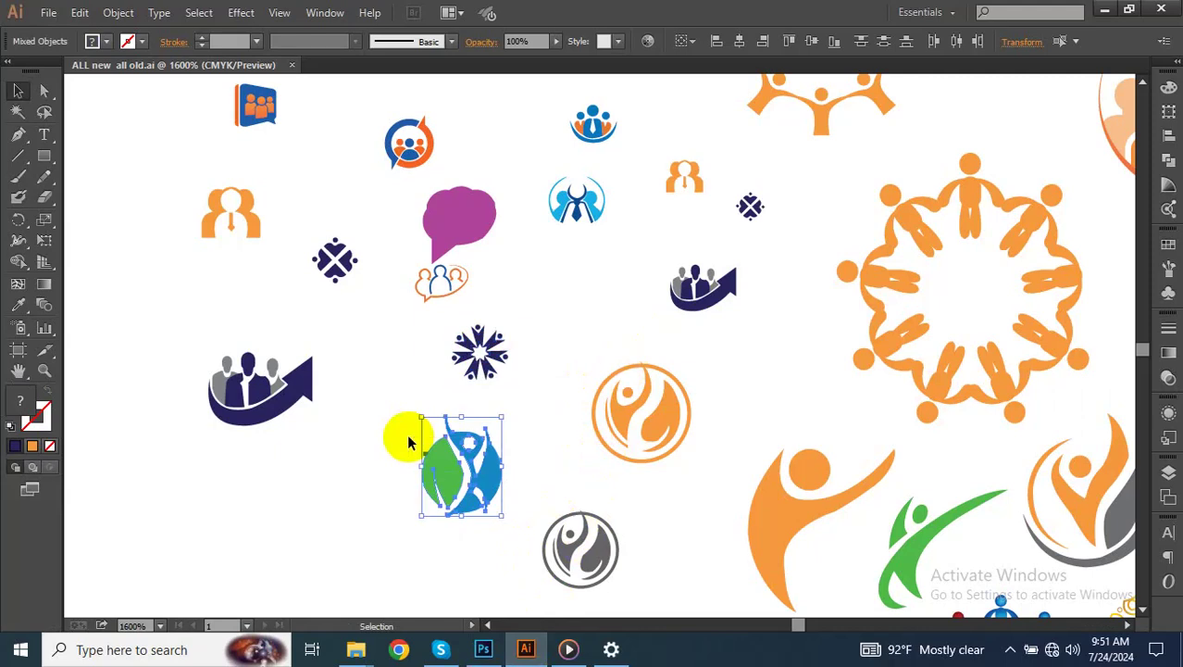
pyautogui.hotkey('ctrl', 'c')
pyautogui.click(484, 649)
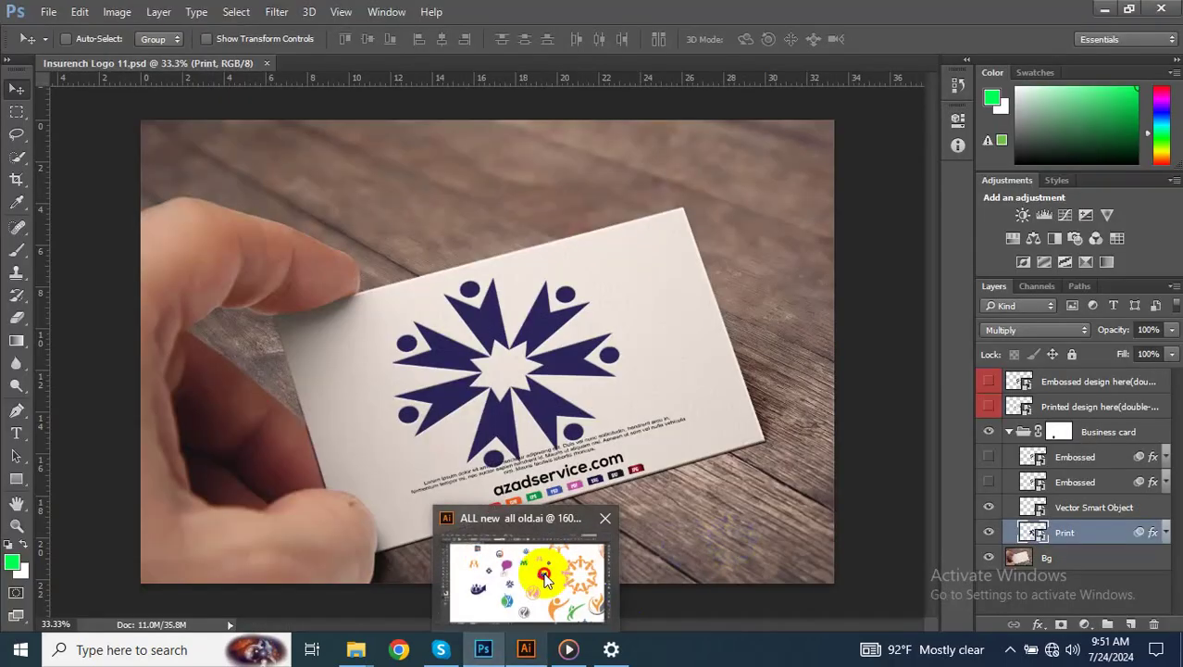
pyautogui.click(519, 607)
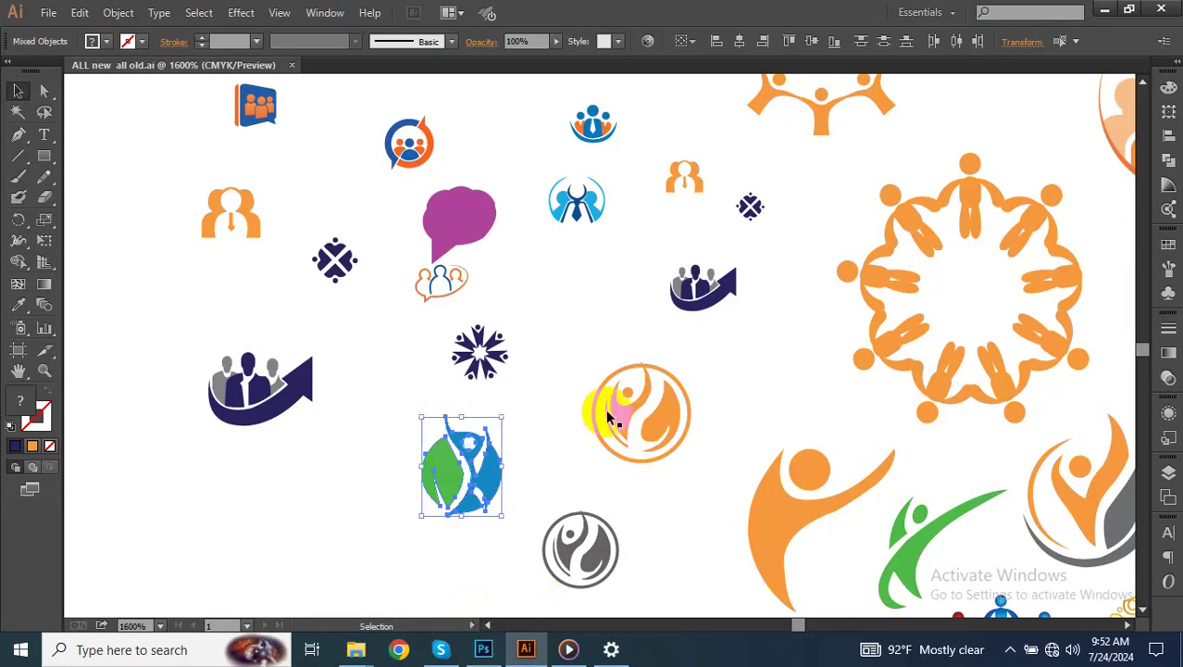
pyautogui.click(484, 648)
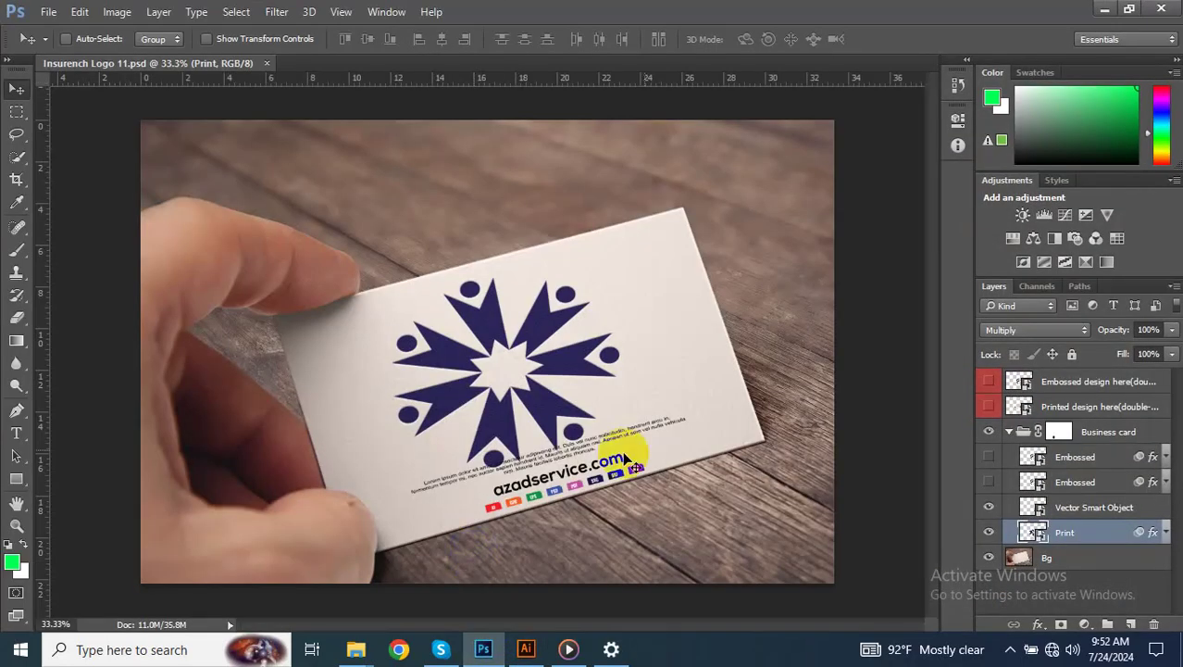
# Paste the green-and-blue logo into the Print smart object and enlarge it to fill the design area
pyautogui.doubleClick(1028, 532)
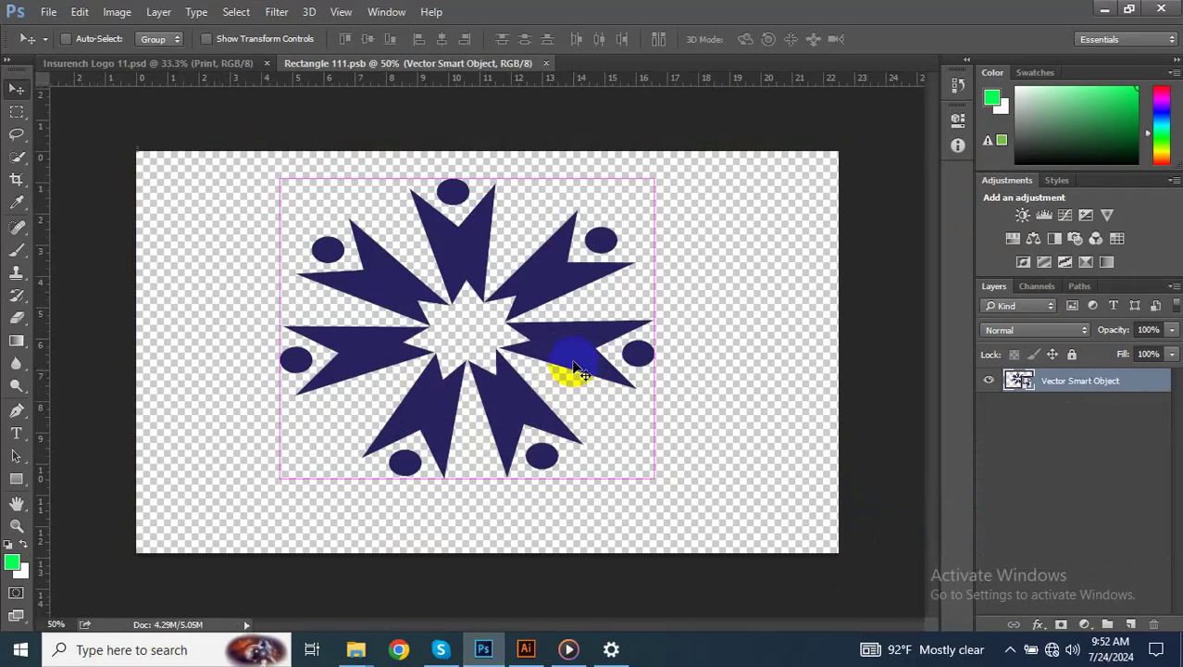
pyautogui.hotkey('ctrl', 'v')
pyautogui.click(651, 205)
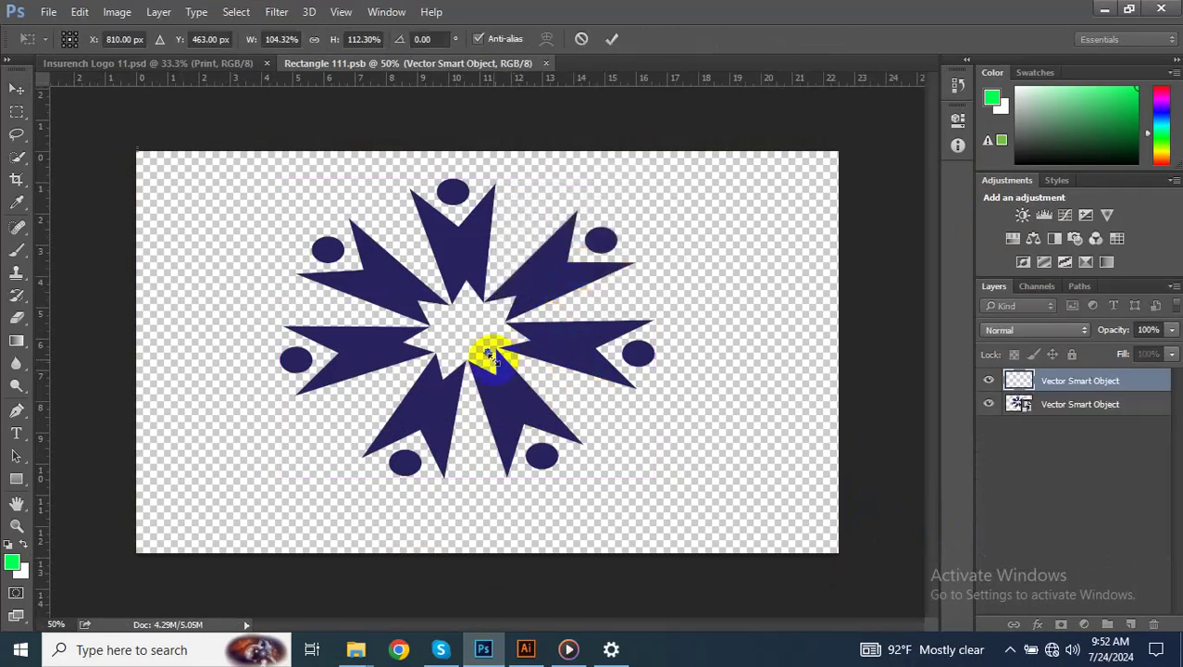
pyautogui.moveTo(488, 355); pyautogui.dragTo(643, 483)
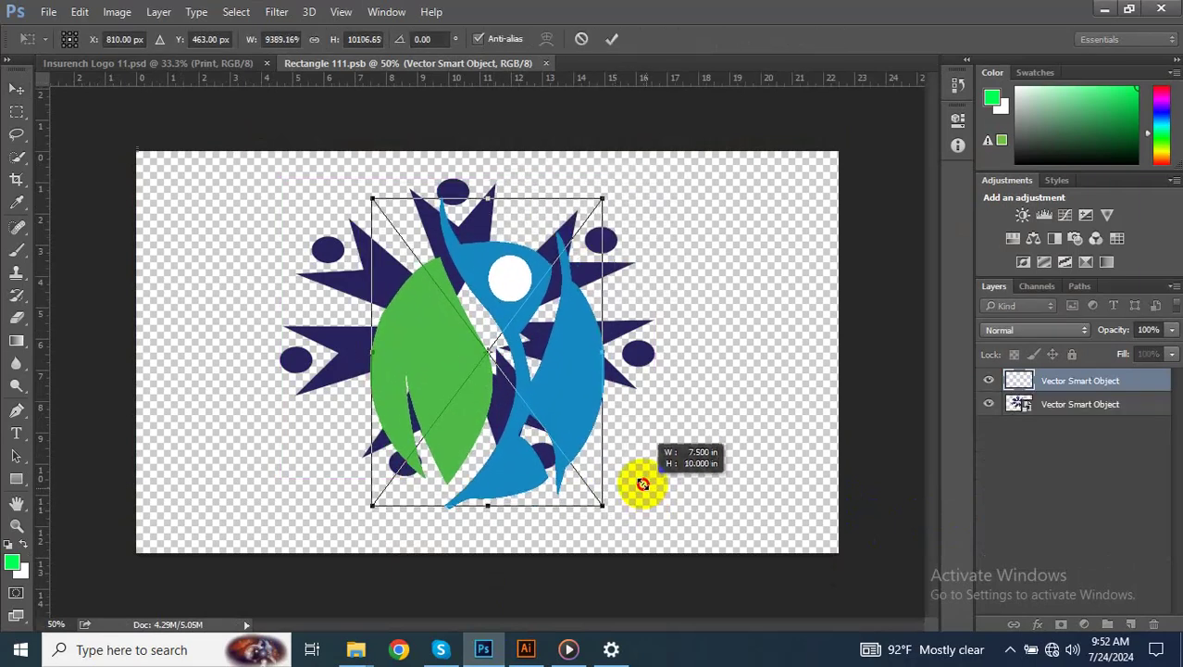
pyautogui.moveTo(604, 383)
pyautogui.mouseDown()
pyautogui.moveTo(655, 369)
pyautogui.moveTo(603, 343)
pyautogui.mouseUp()
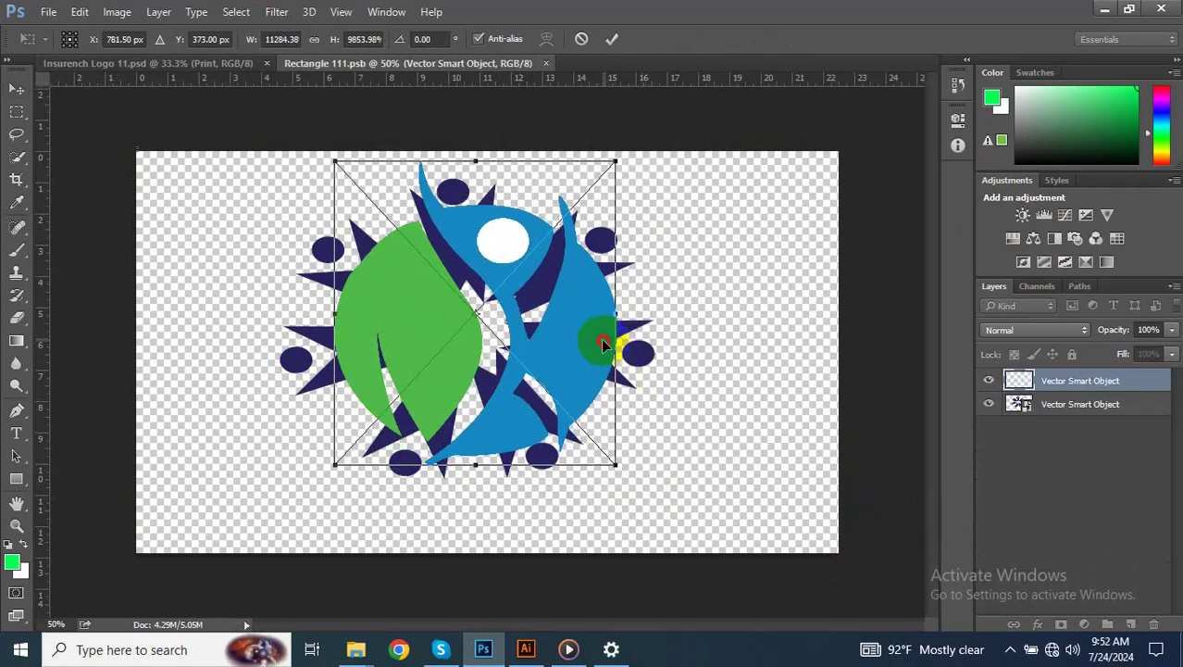
pyautogui.press('Return')
# Hide the navy starburst layer and save the smart object back into the mockup
pyautogui.click(989, 404)
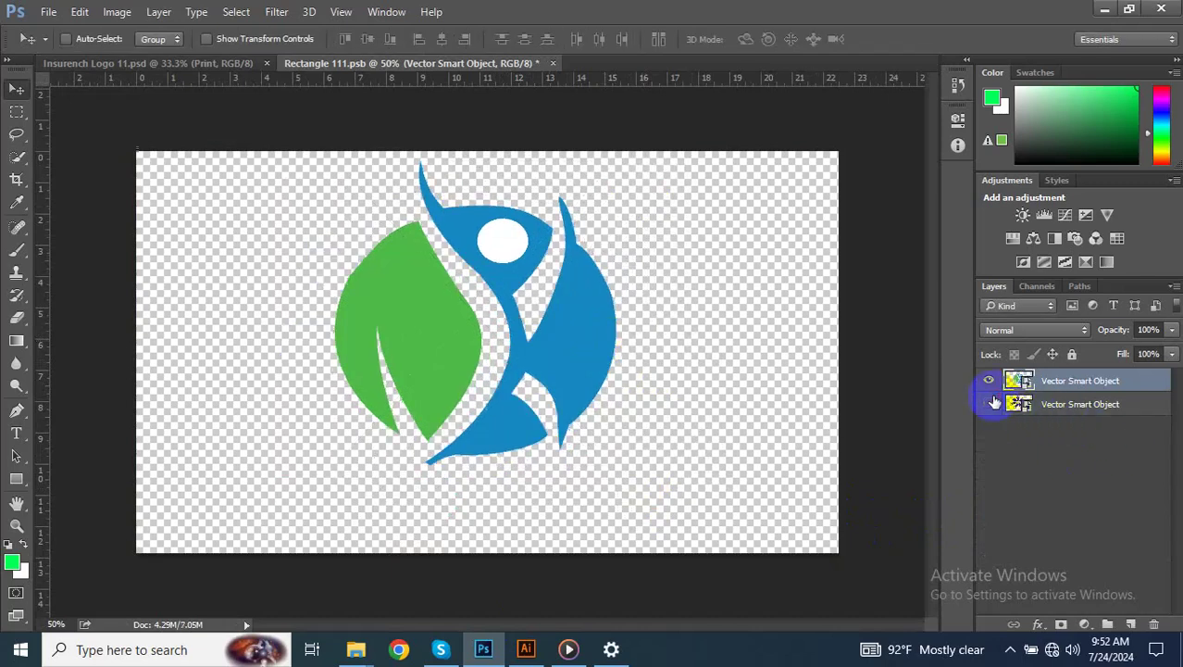
pyautogui.click(552, 72)
pyautogui.click(505, 253)
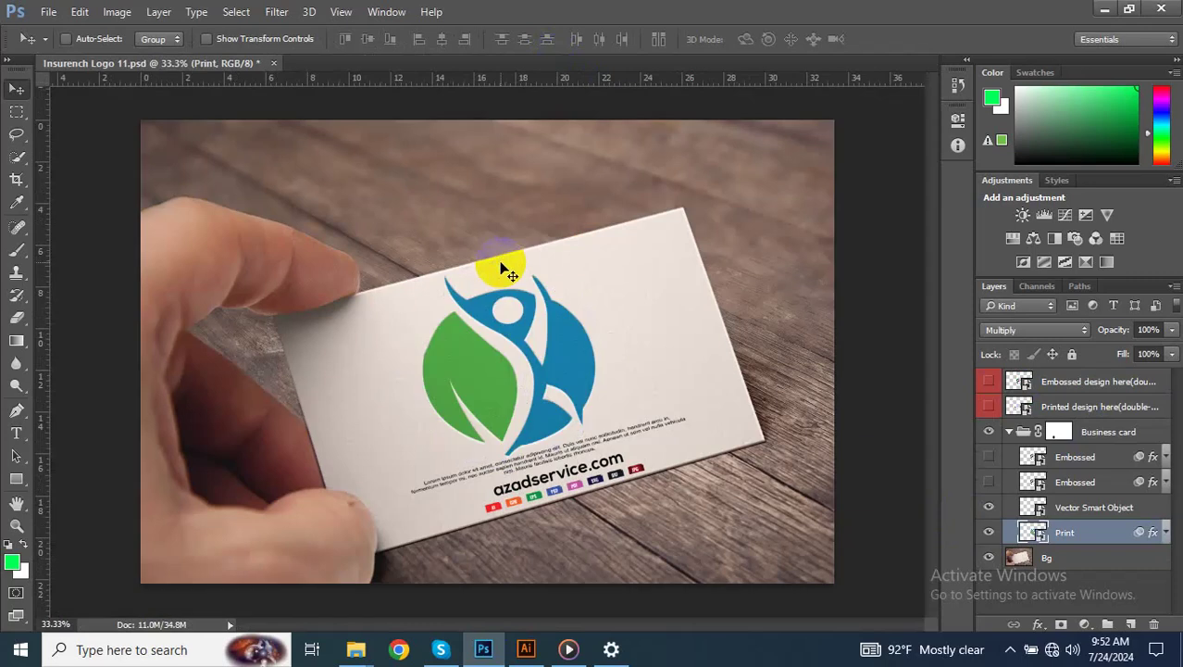
pyautogui.hotkey('ctrl', 'shift', 's')
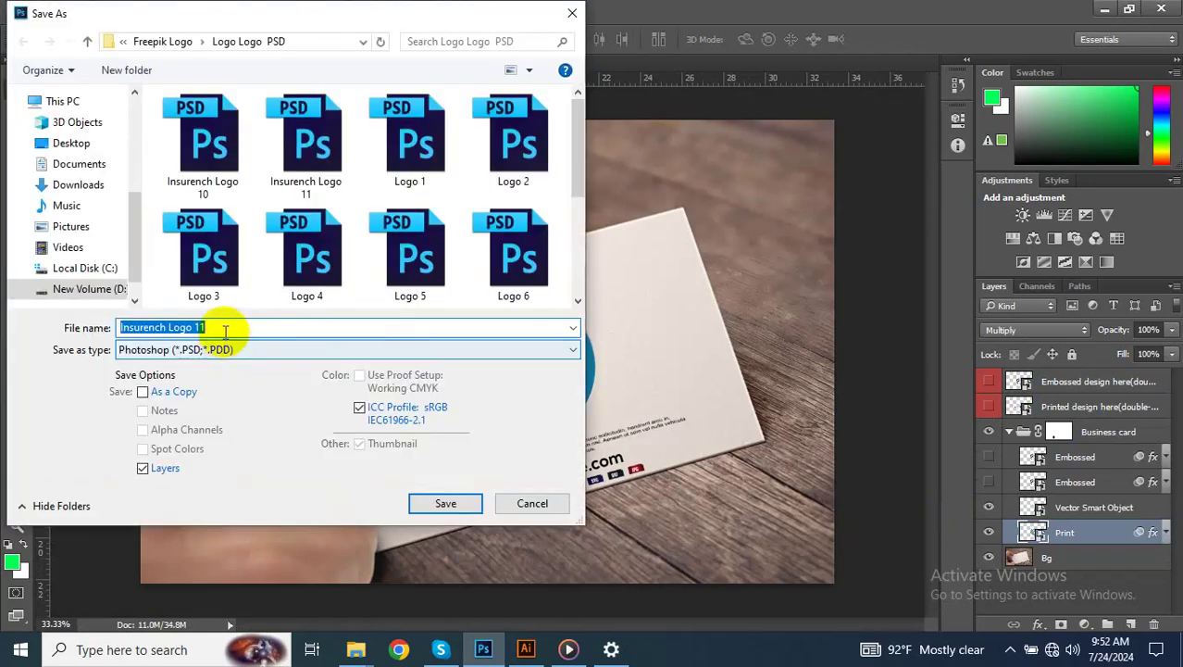
# Save the mockup as Insurench Logo 12.psd and export the Insurench-Logo-12 JPEG
pyautogui.click(225, 331)
pyautogui.press('BackSpace')
pyautogui.write('2')
pyautogui.click(438, 493)
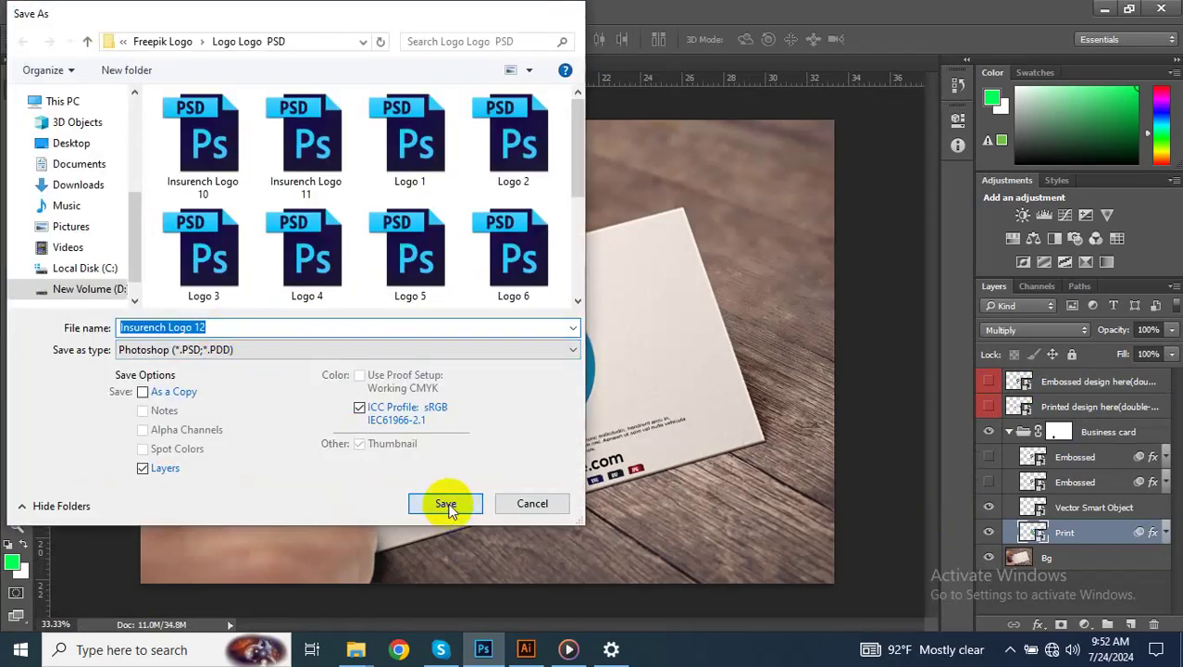
pyautogui.click(786, 202)
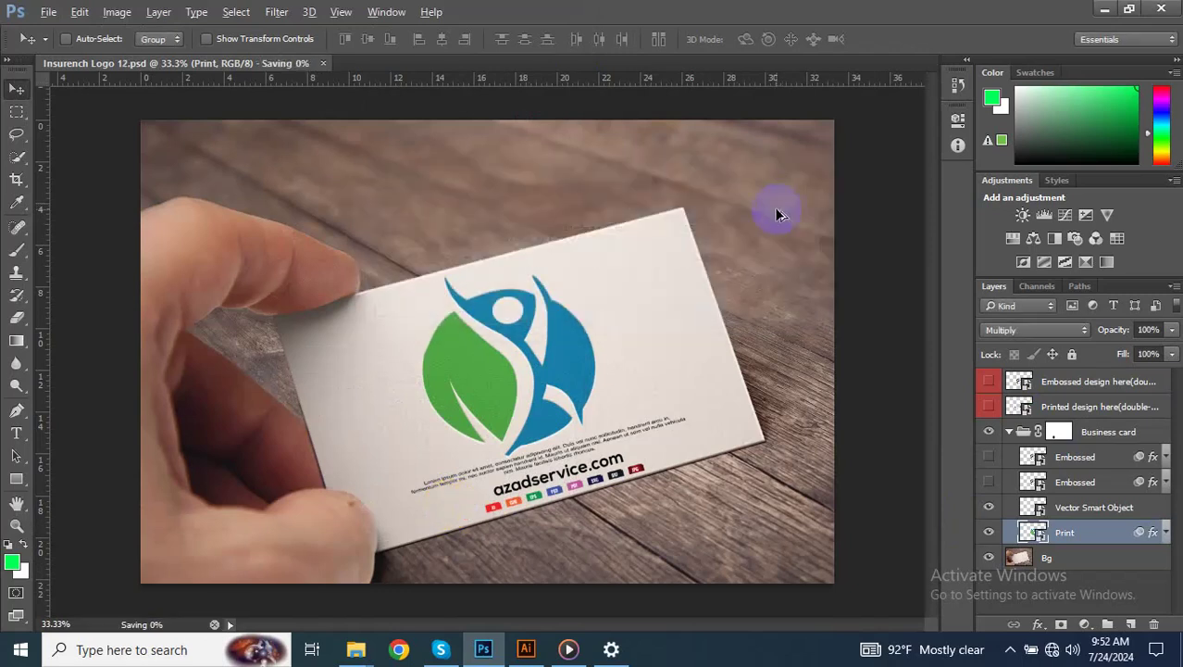
pyautogui.hotkey('ctrl', 'alt', 'shift', 's')
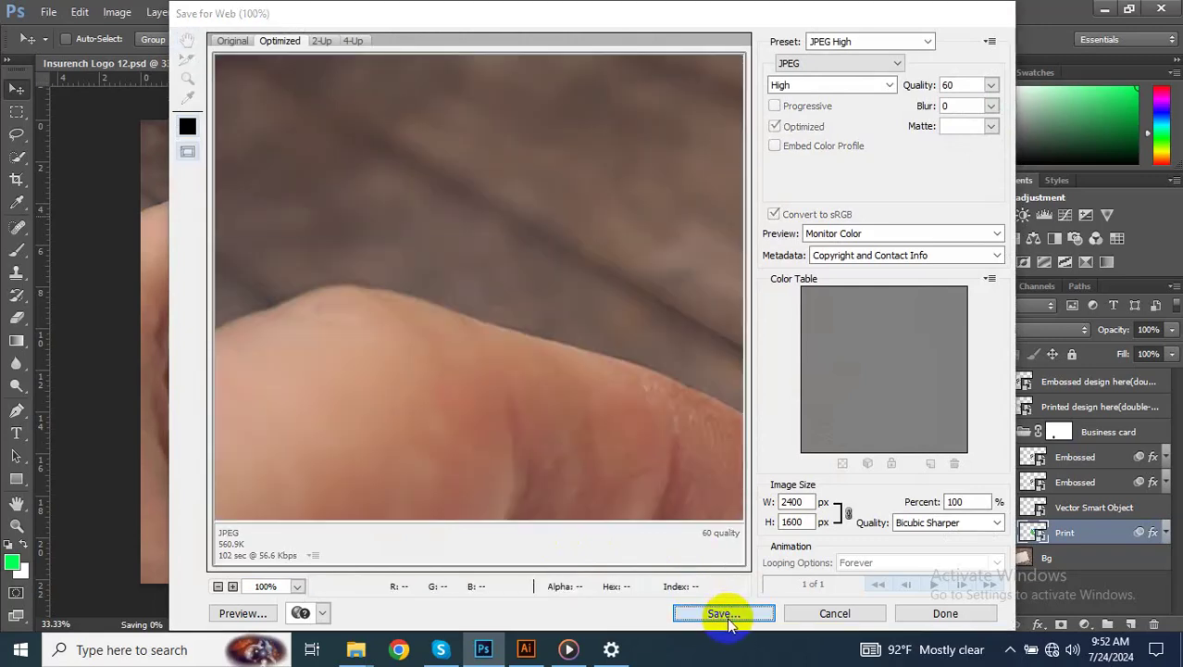
pyautogui.click(725, 614)
pyautogui.click(619, 349)
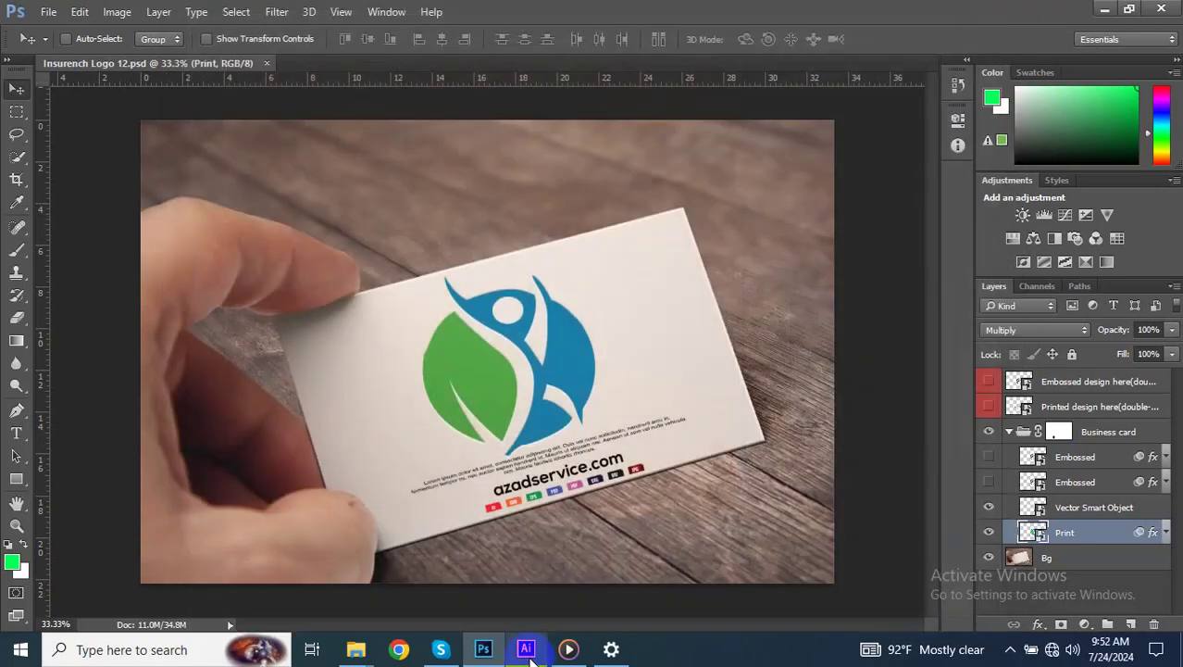
# Select the orange swirl logo in Illustrator and reopen the card's print smart object
pyautogui.click(526, 649)
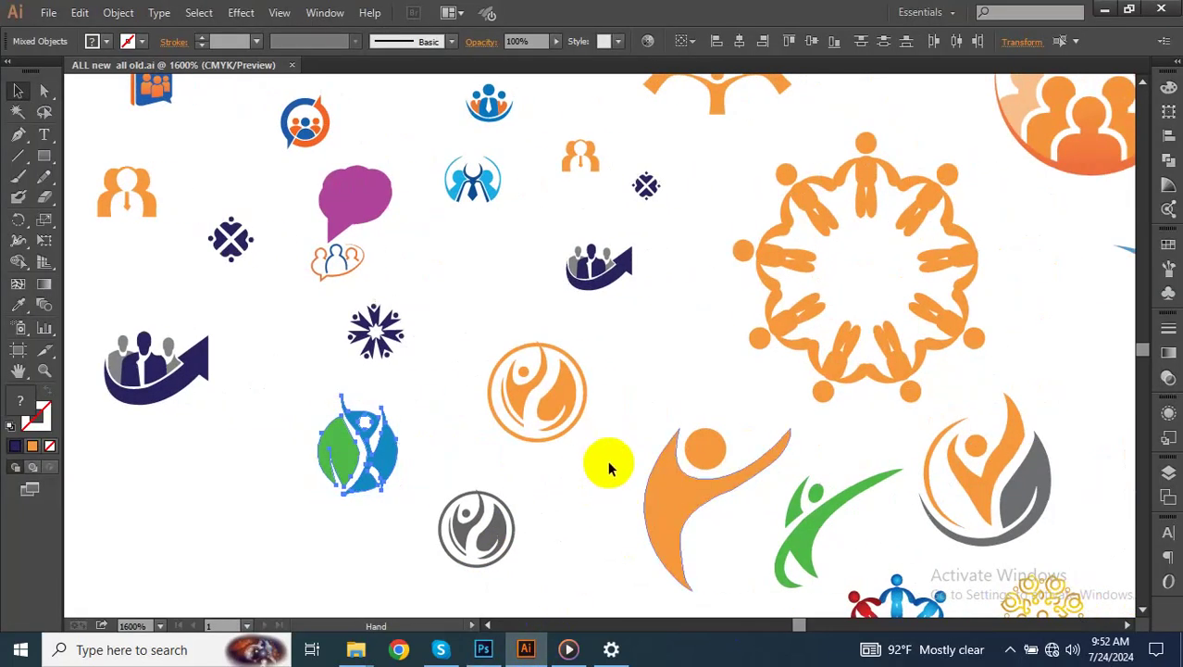
pyautogui.moveTo(607, 463); pyautogui.dragTo(500, 350)
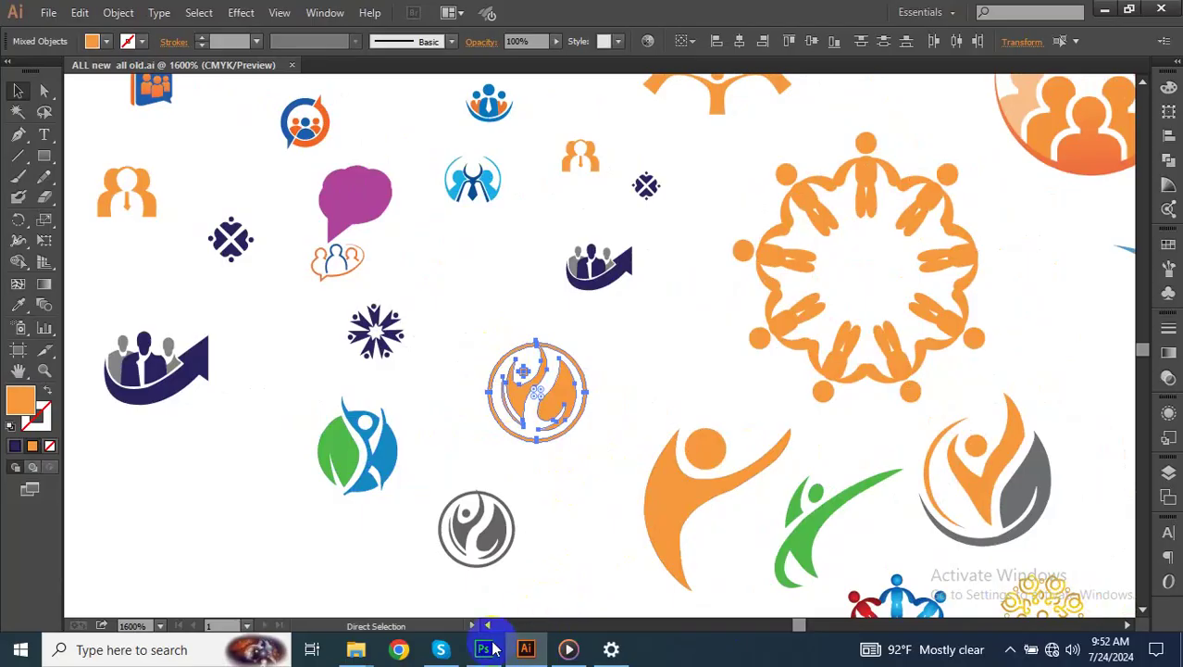
pyautogui.click(483, 649)
pyautogui.doubleClick(1034, 532)
# Paste the orange swirl logo as a smart object and scale it up to fill the area
pyautogui.hotkey('ctrl', 'v')
pyautogui.click(637, 206)
pyautogui.moveTo(560, 398); pyautogui.dragTo(556, 343)
pyautogui.press('Return')
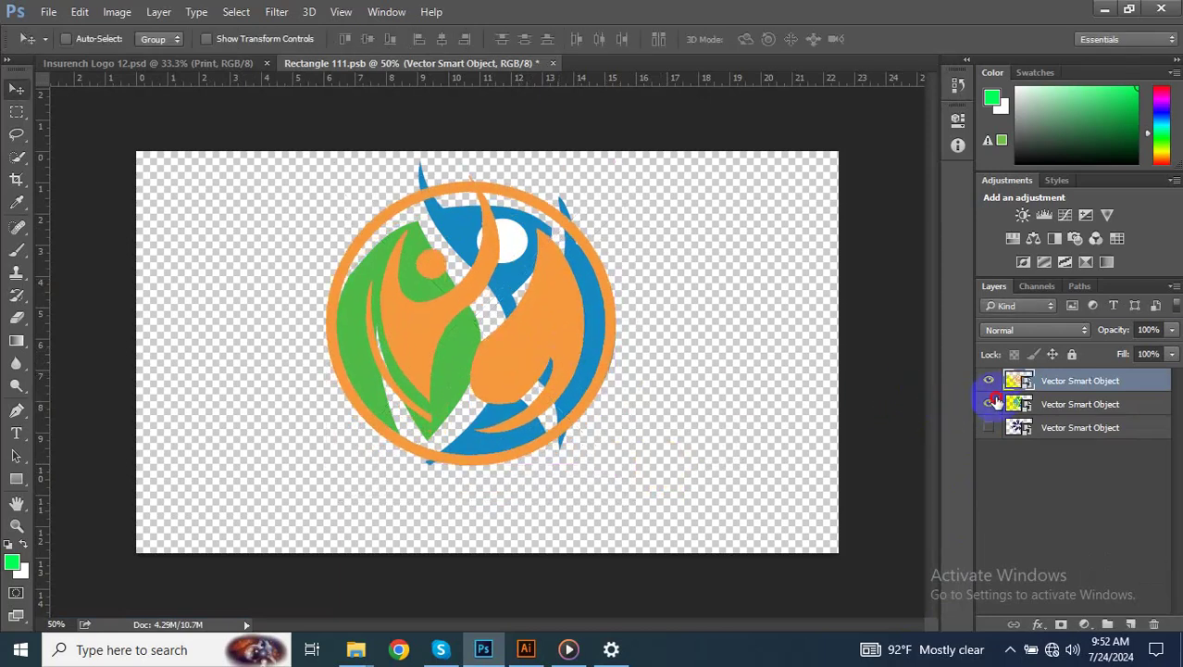
# Hide the green-and-blue logo layer and save the artwork back into the mockup
pyautogui.click(990, 404)
pyautogui.click(553, 63)
pyautogui.click(519, 259)
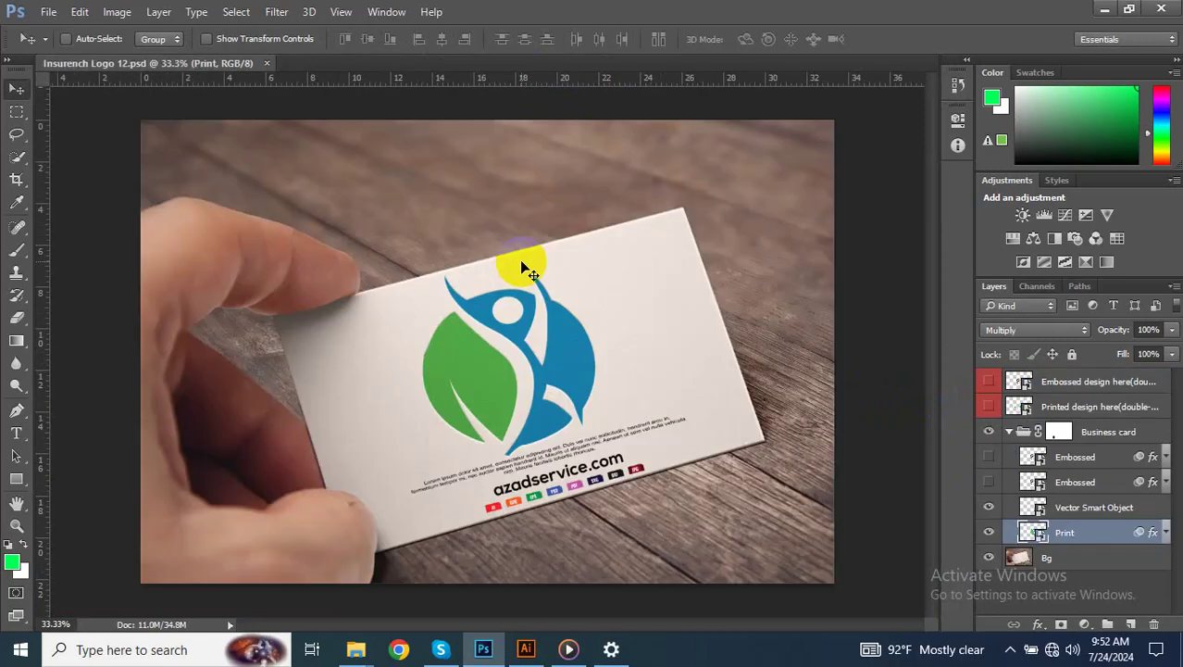
pyautogui.hotkey('ctrl', 'shift', 's')
# Save the mockup as Insurench Logo 13.psd and export the Insurench-Logo-13 JPEG
pyautogui.doubleClick(243, 329)
pyautogui.write('13')
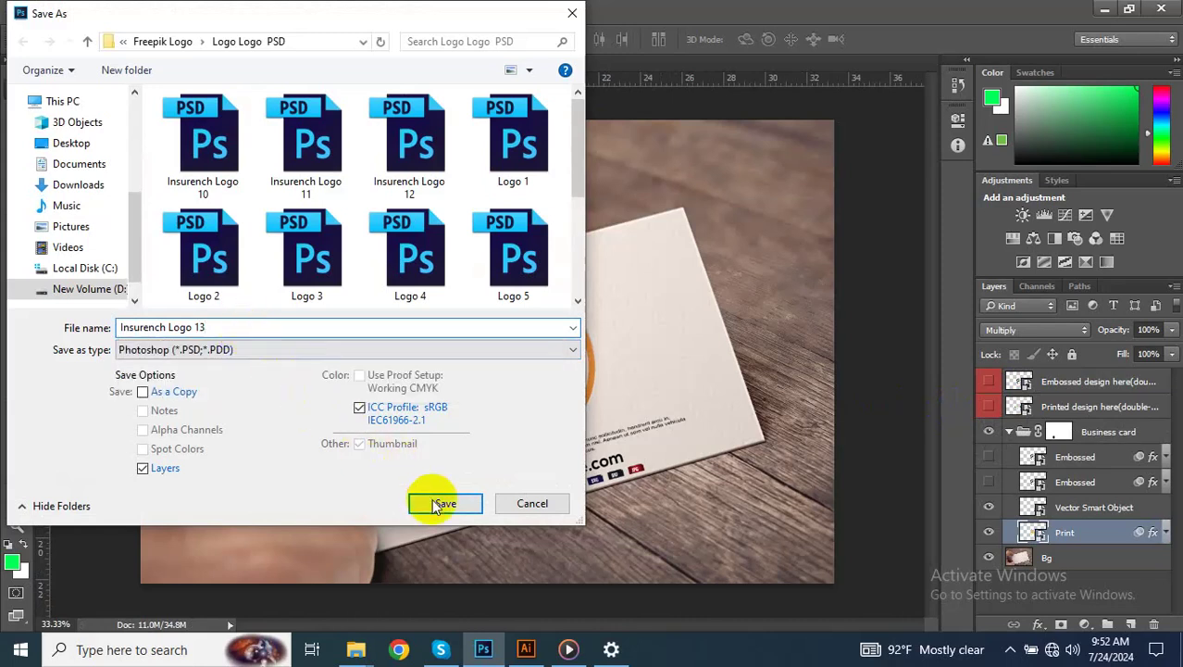
pyautogui.click(435, 505)
pyautogui.click(789, 203)
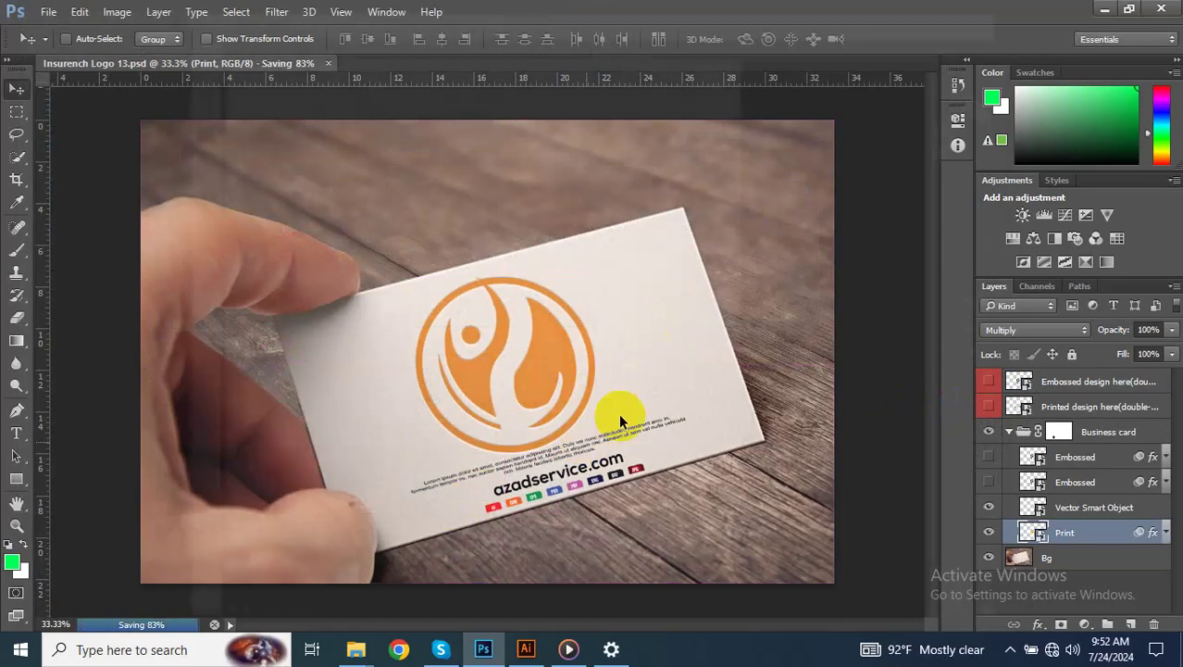
pyautogui.hotkey('ctrl', 'alt', 'shift', 's')
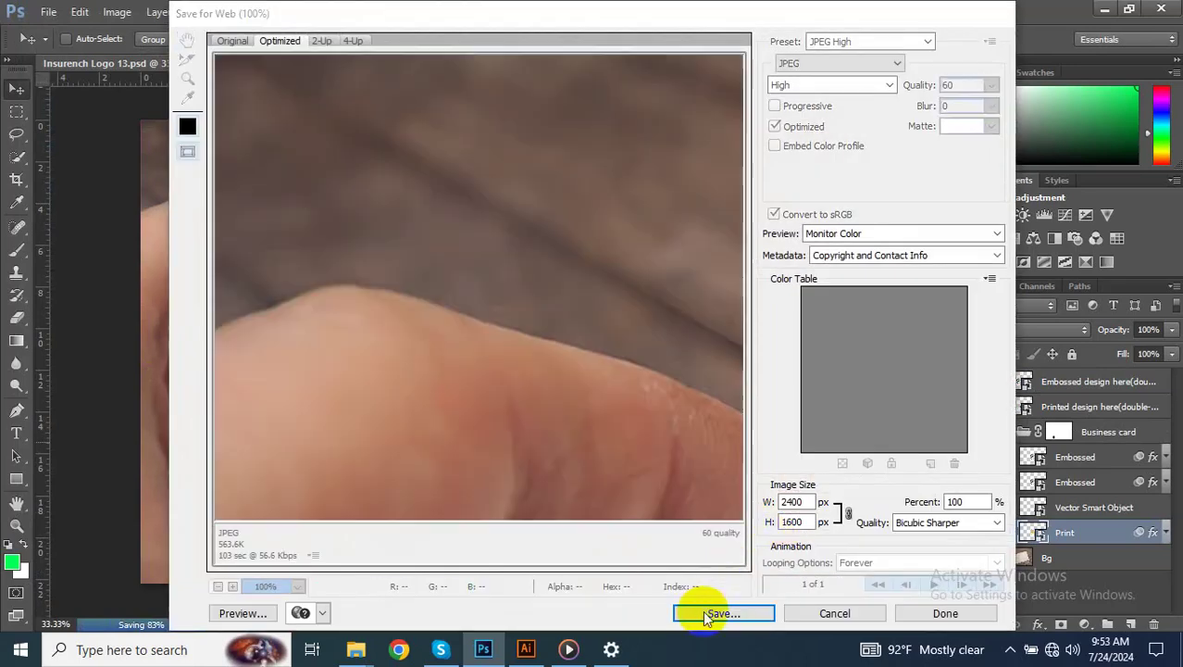
pyautogui.click(703, 612)
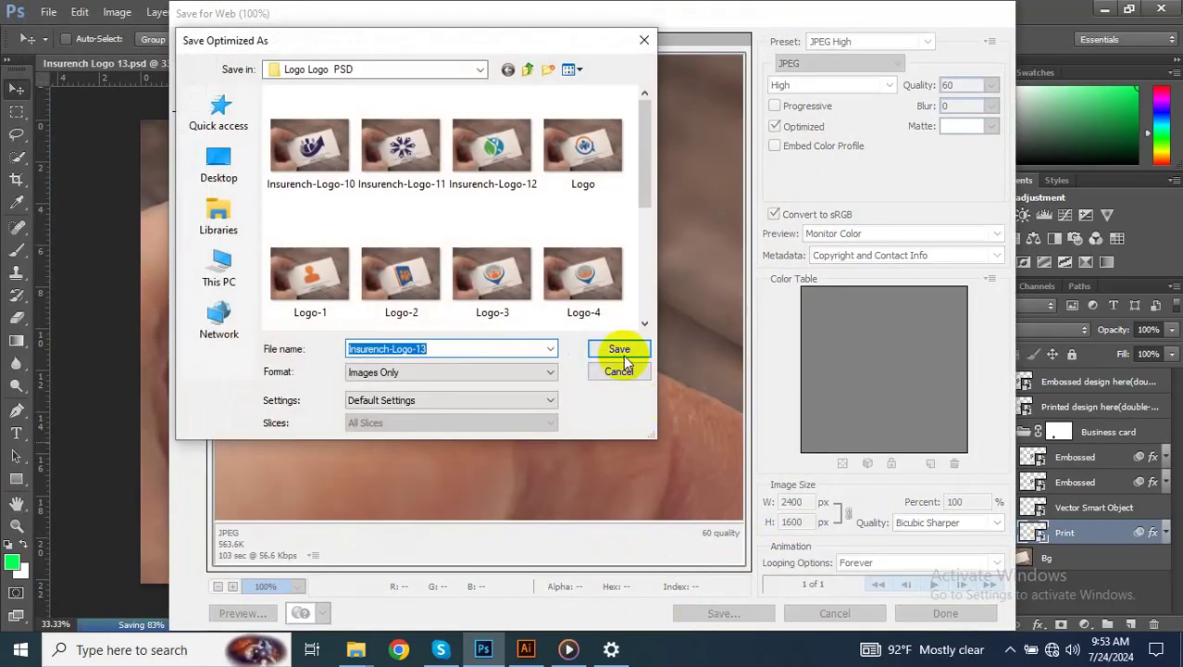
pyautogui.click(622, 350)
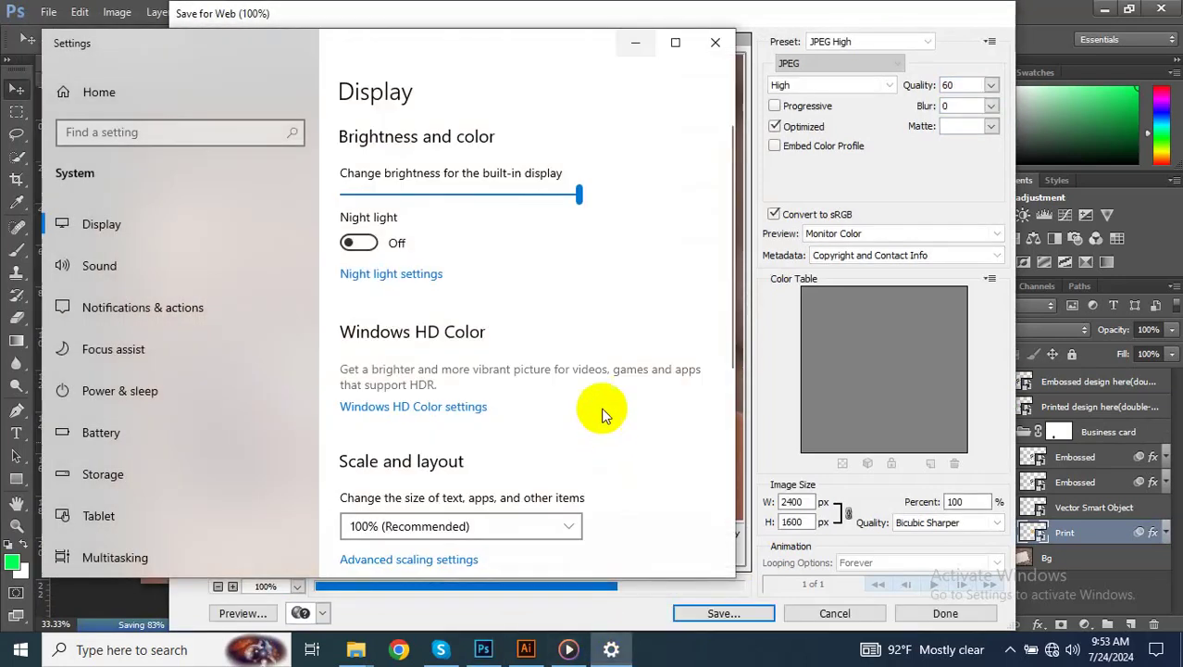
# Lower the display brightness, then select the orange leaping-figure logo in Illustrator
pyautogui.moveTo(579, 195); pyautogui.dragTo(465, 197)
pyautogui.click(715, 43)
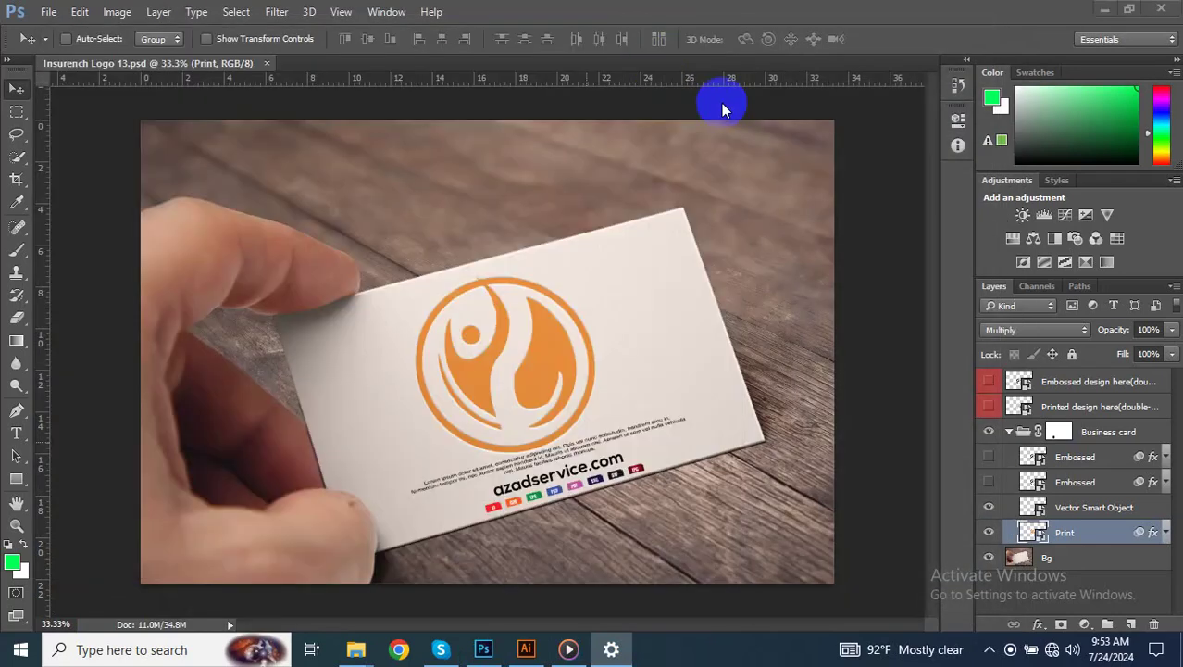
pyautogui.click(526, 649)
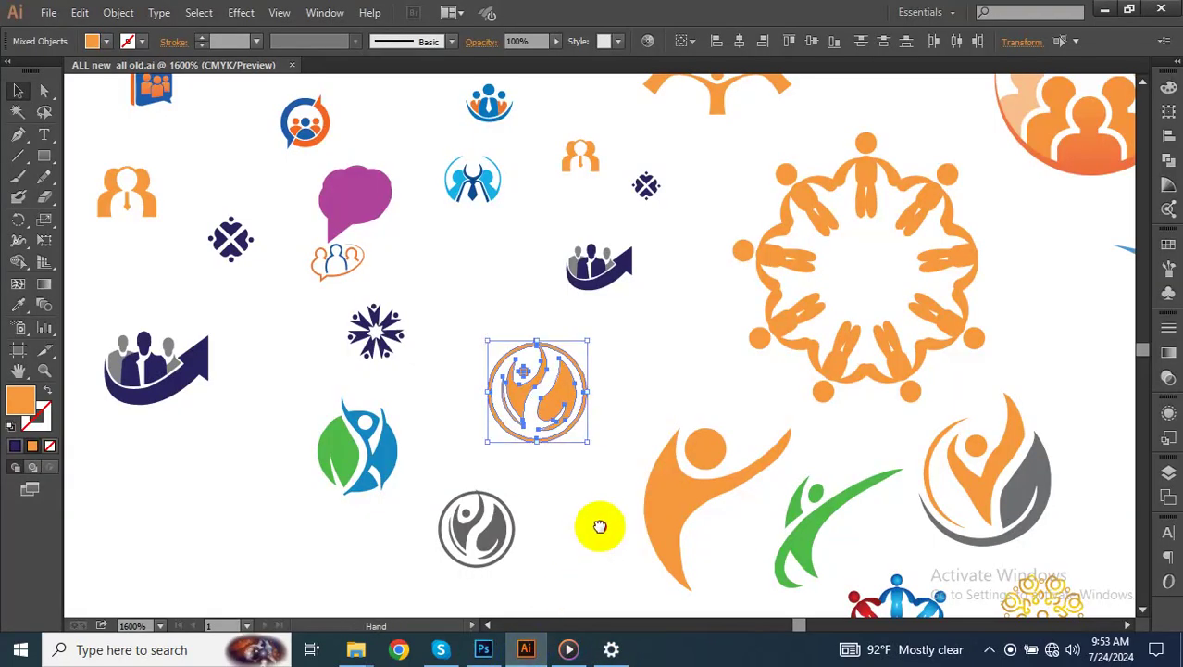
pyautogui.scroll(-2, 600, 526)
pyautogui.moveTo(563, 559); pyautogui.dragTo(463, 456)
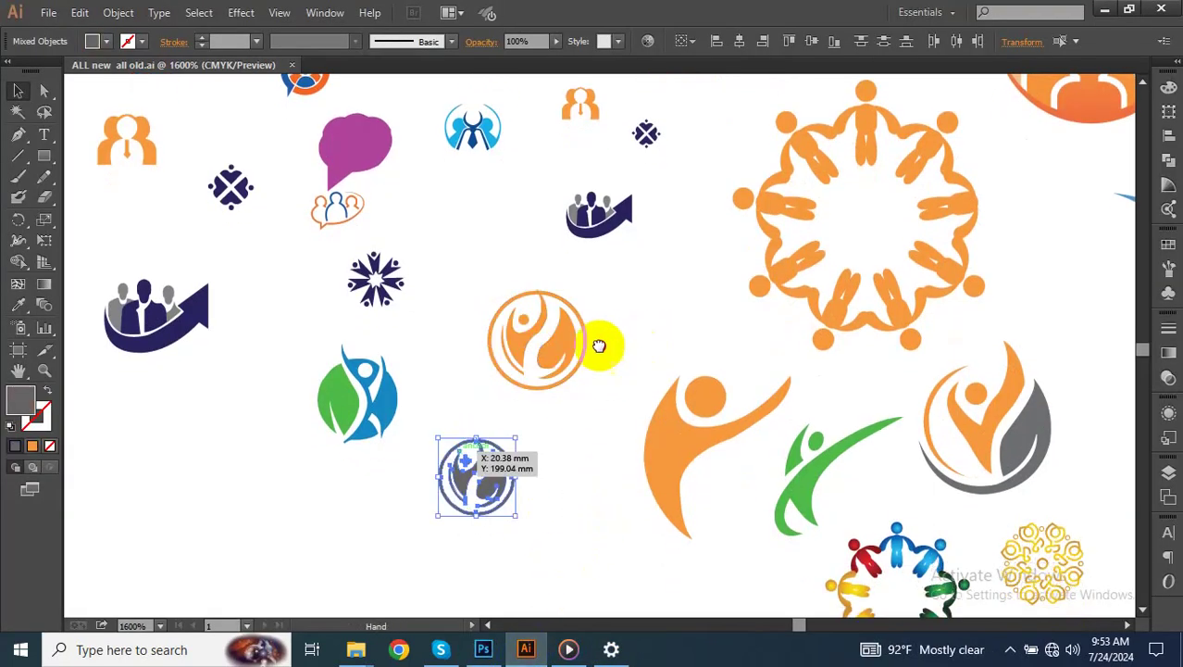
pyautogui.moveTo(599, 346); pyautogui.dragTo(515, 345)
pyautogui.moveTo(621, 561); pyautogui.dragTo(564, 389)
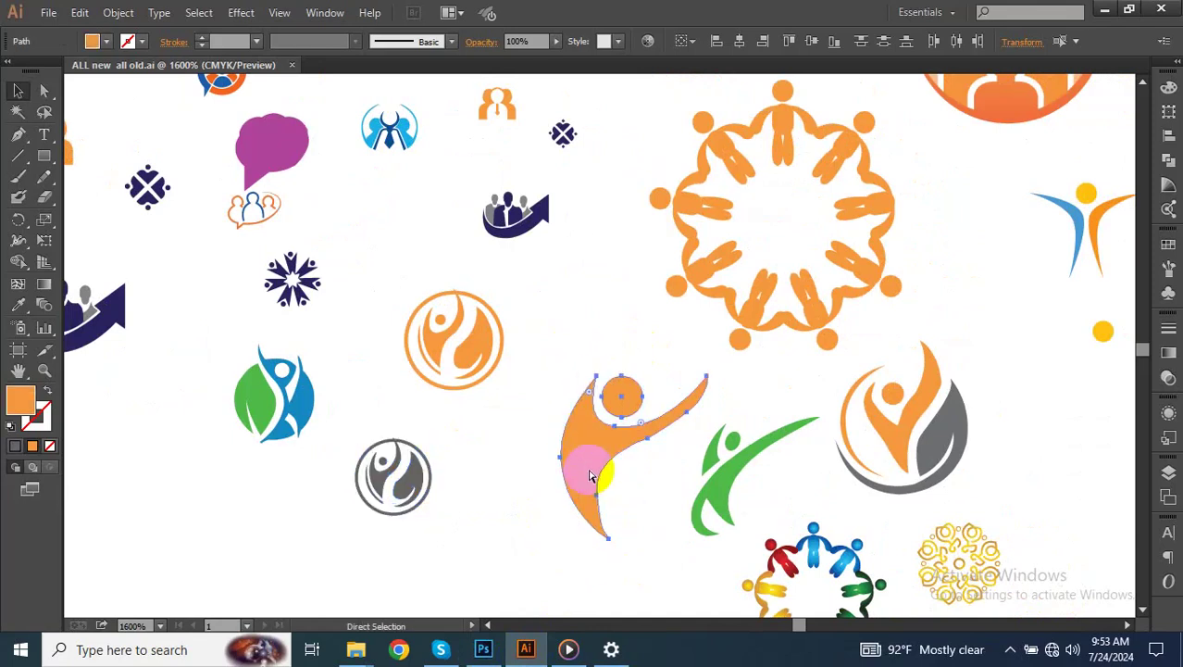
pyautogui.click(483, 649)
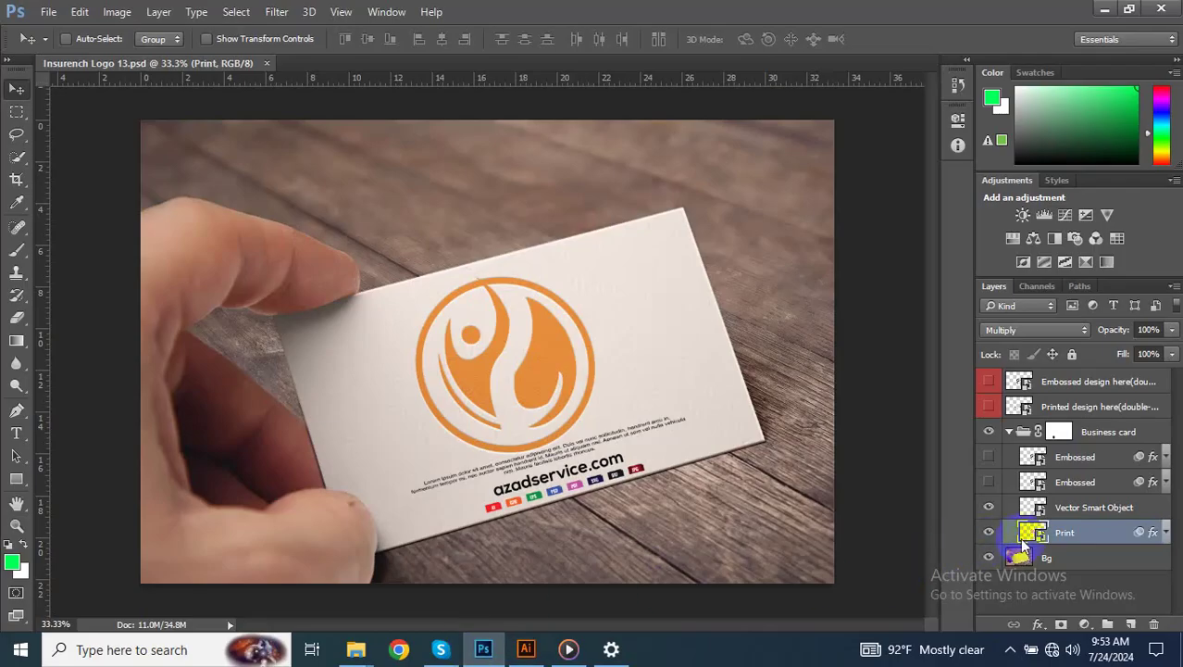
# Paste the orange leaping-figure logo into the logo smart object, enlarged and moved up to fit
pyautogui.doubleClick(821, 401)
pyautogui.hotkey('ctrl', 'v')
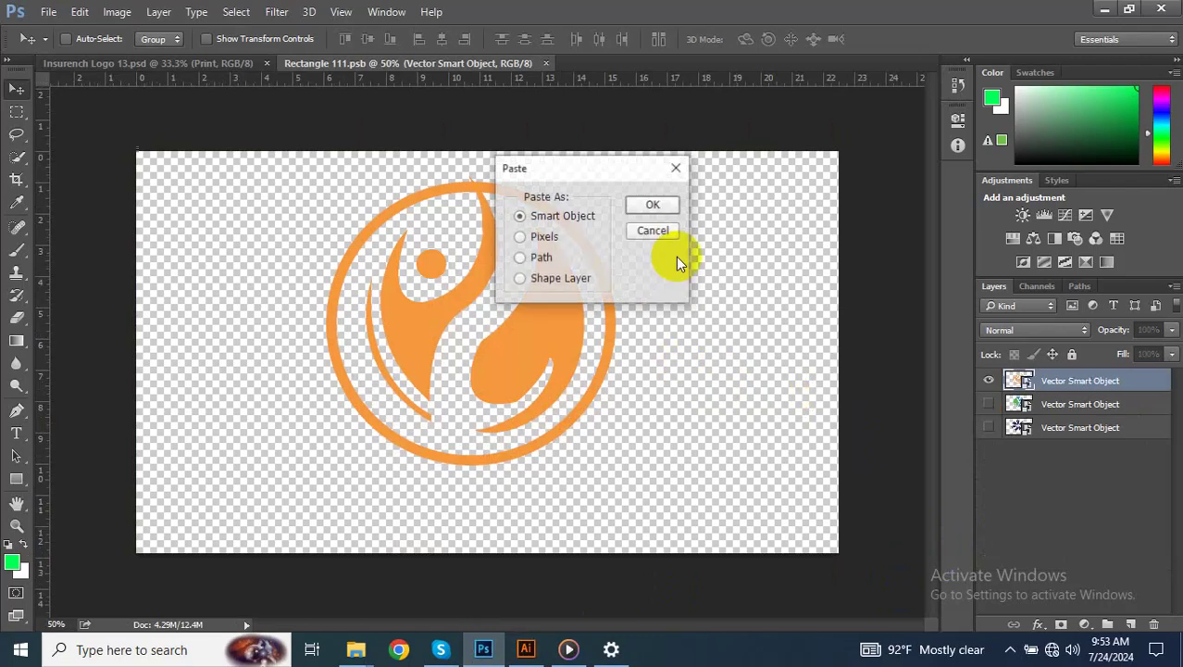
pyautogui.click(655, 200)
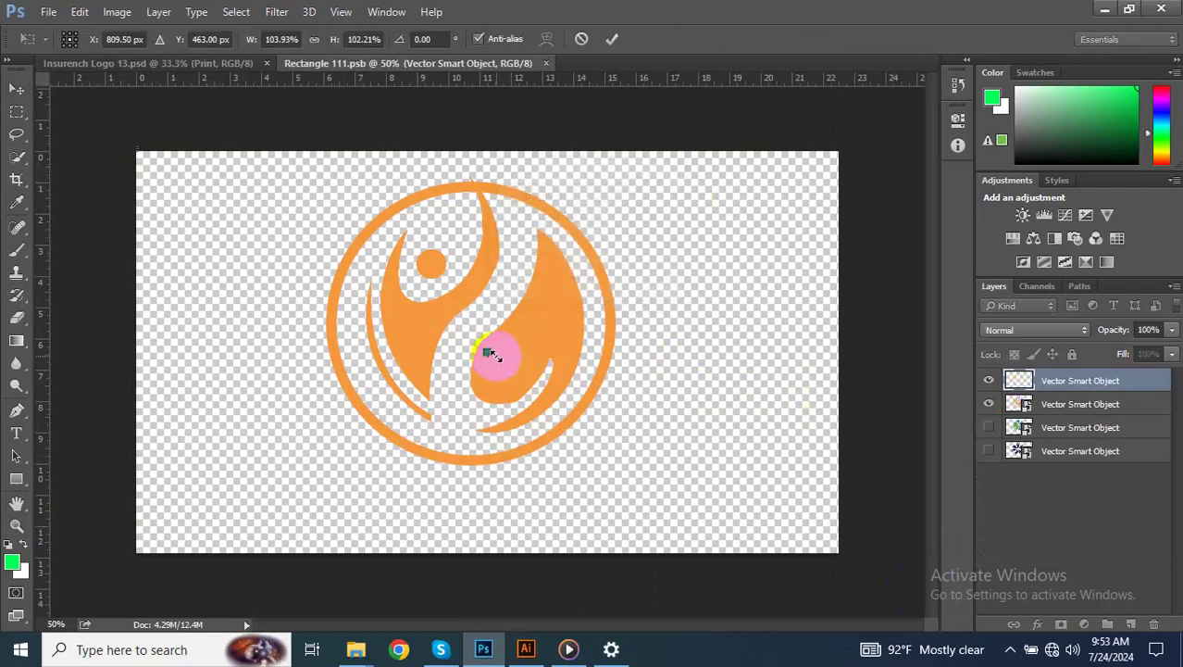
pyautogui.moveTo(491, 355); pyautogui.dragTo(611, 487)
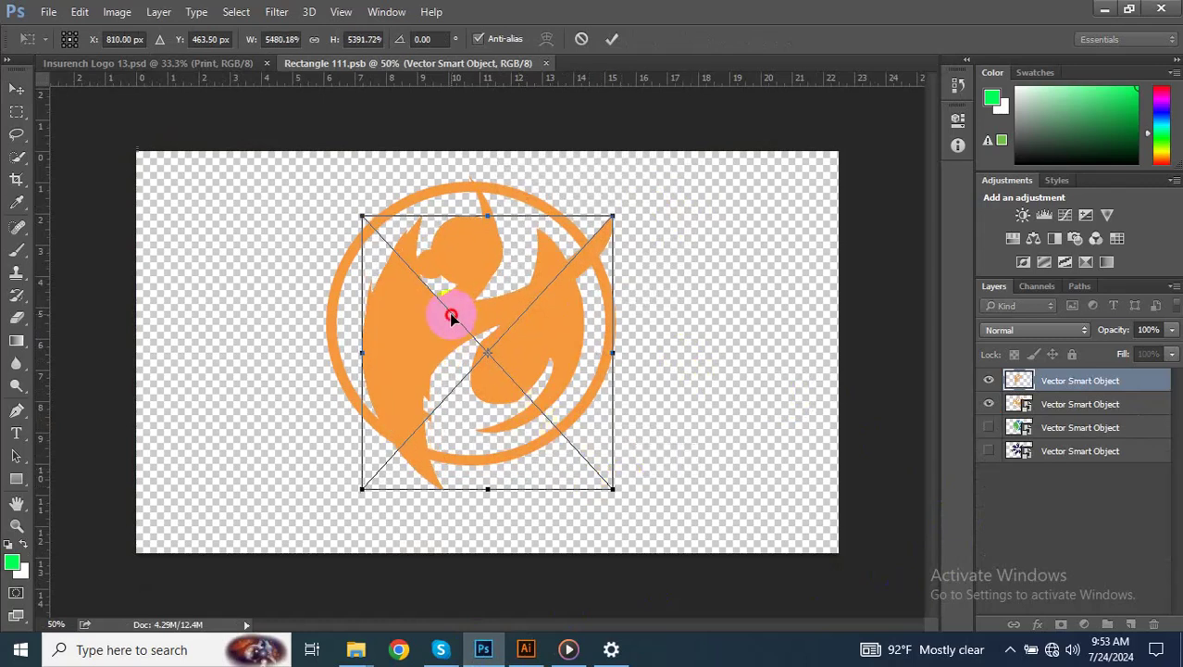
pyautogui.moveTo(451, 317); pyautogui.dragTo(453, 292)
pyautogui.press('Return')
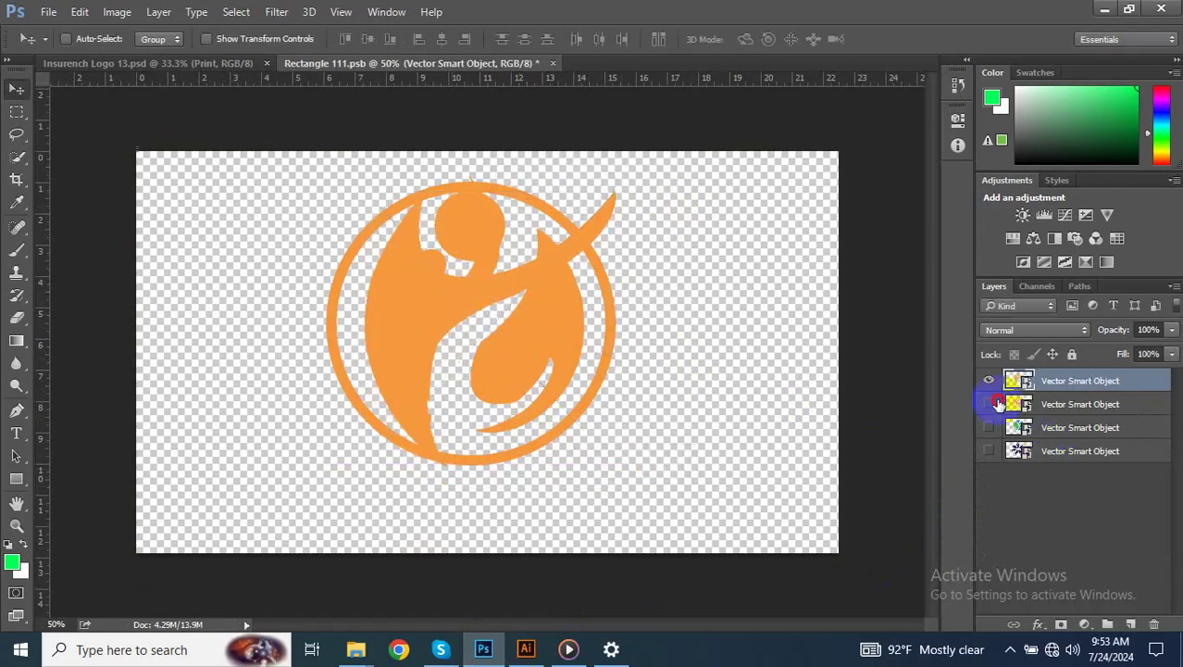
# Hide the old circular logo layer and save the smart object back into the mockup
pyautogui.click(991, 404)
pyautogui.click(553, 63)
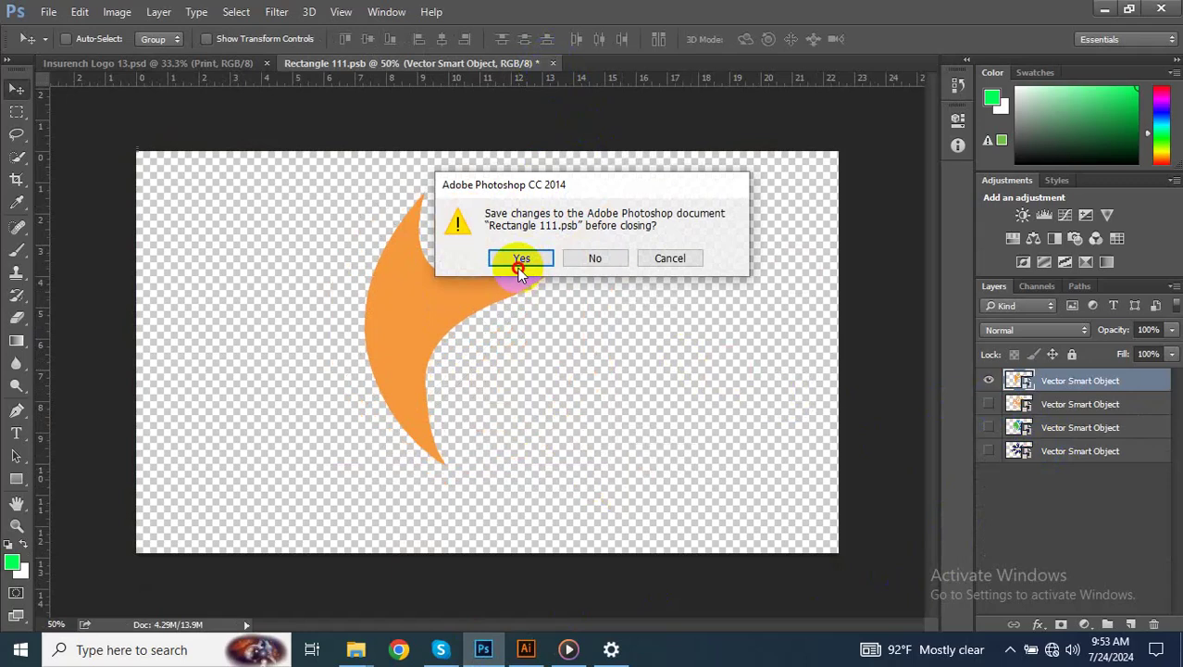
pyautogui.click(520, 259)
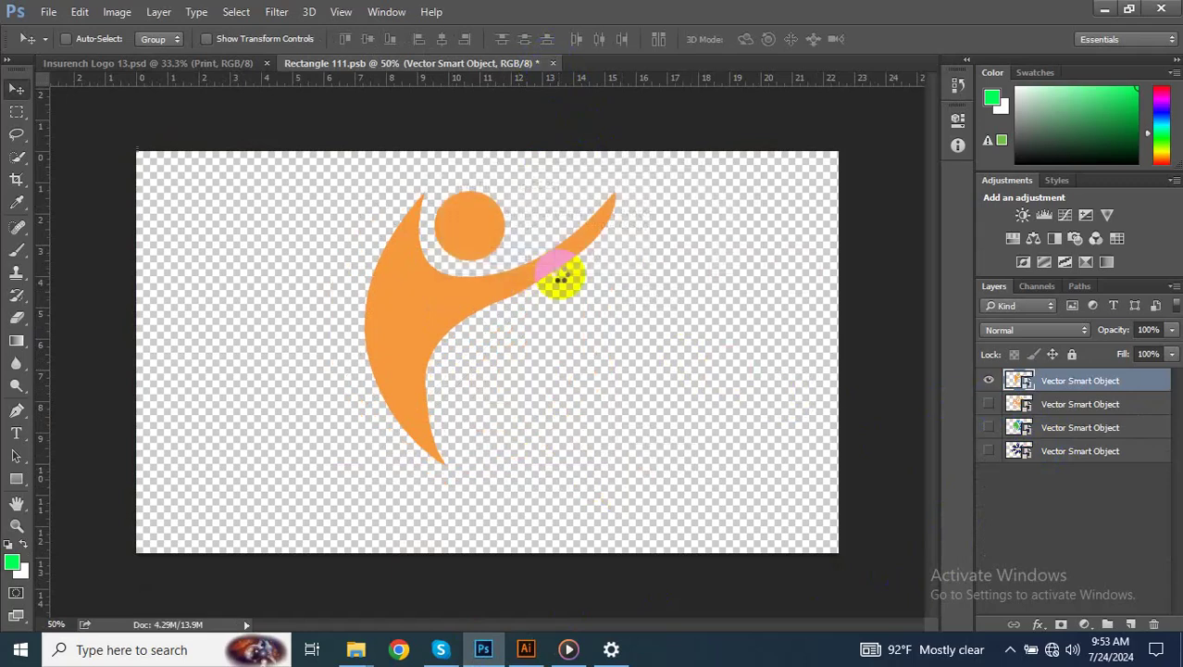
# Save the mockup as the PSD file 'Insurench Logo 14'
pyautogui.hotkey('ctrl', 'shift', 's')
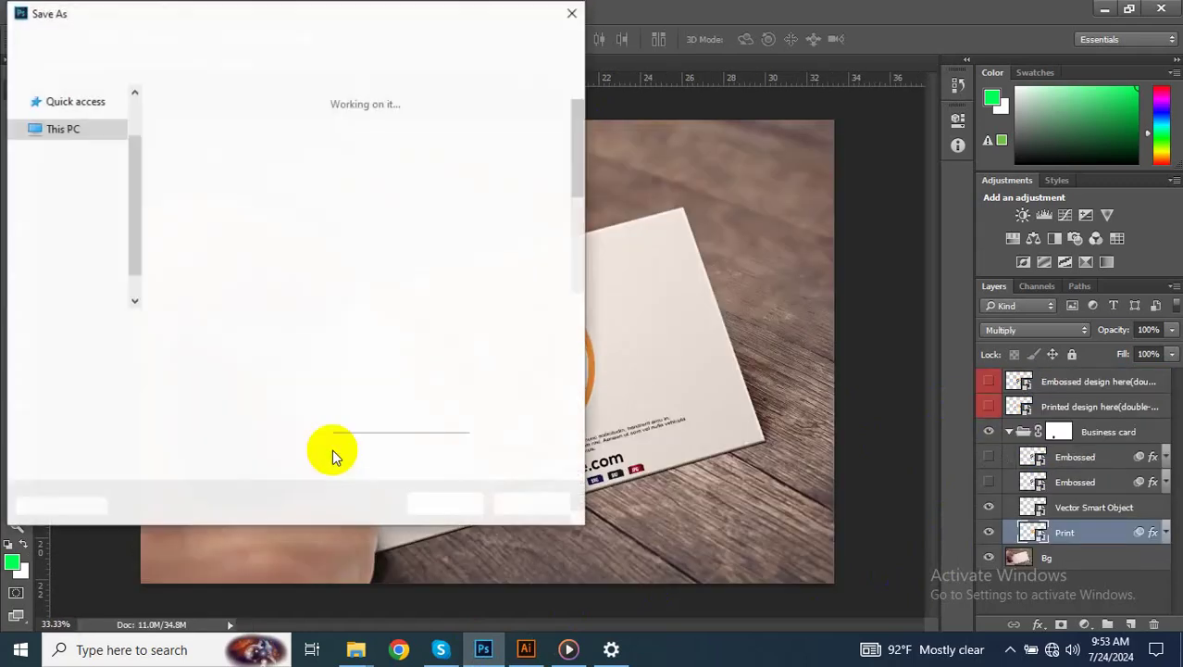
pyautogui.click(225, 327)
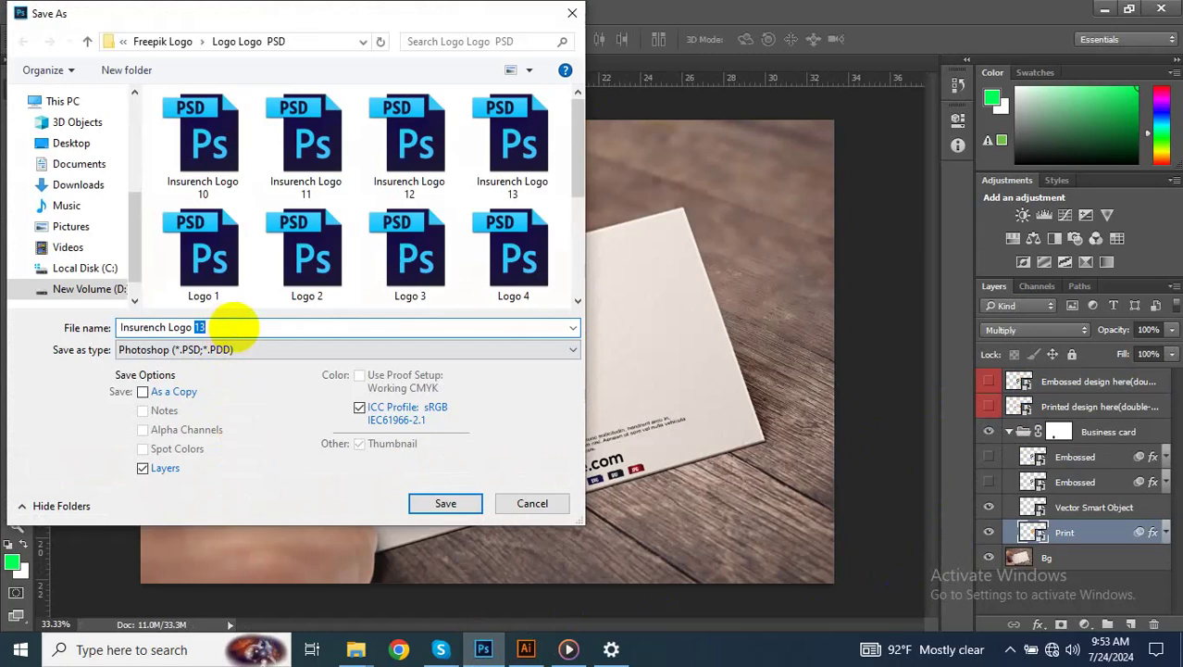
pyautogui.click(451, 509)
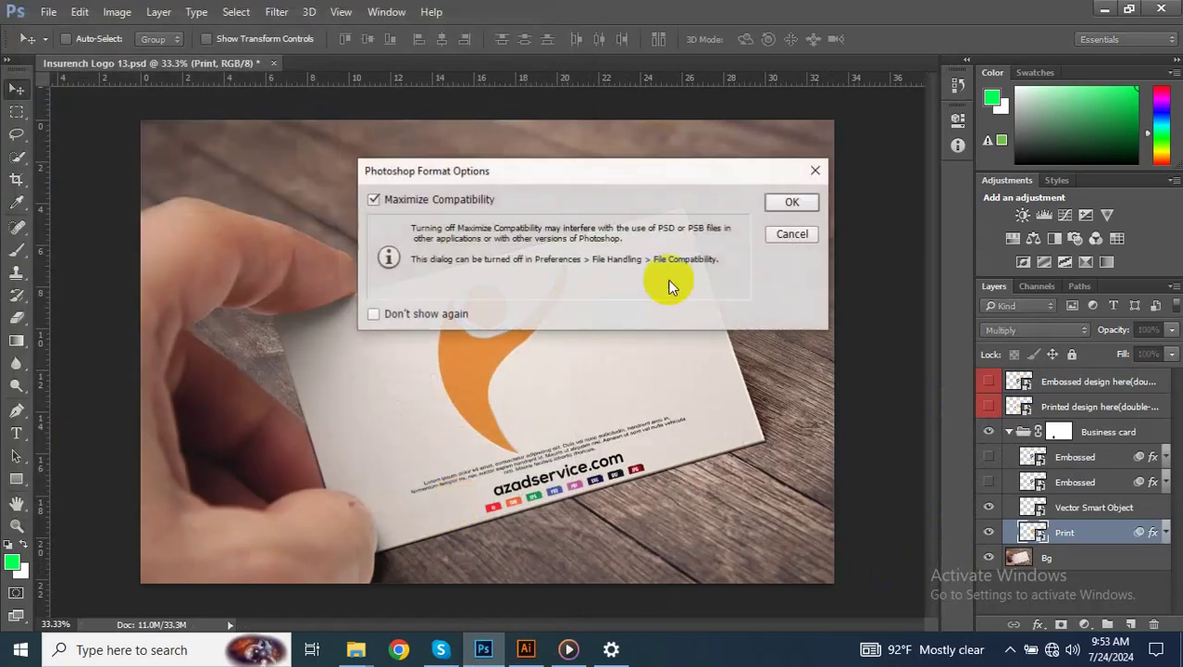
pyautogui.click(807, 197)
# Export a JPEG copy named Insurench-Logo-14 via Save for Web
pyautogui.hotkey('ctrl', 'alt', 'shift', 's')
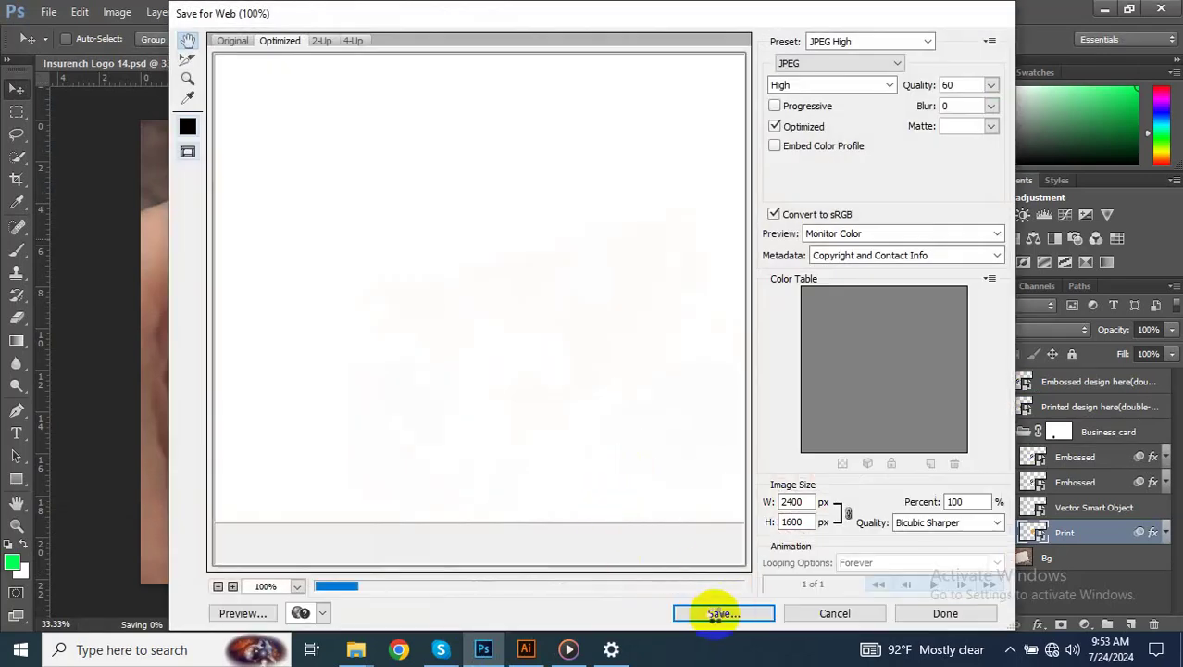
pyautogui.click(718, 615)
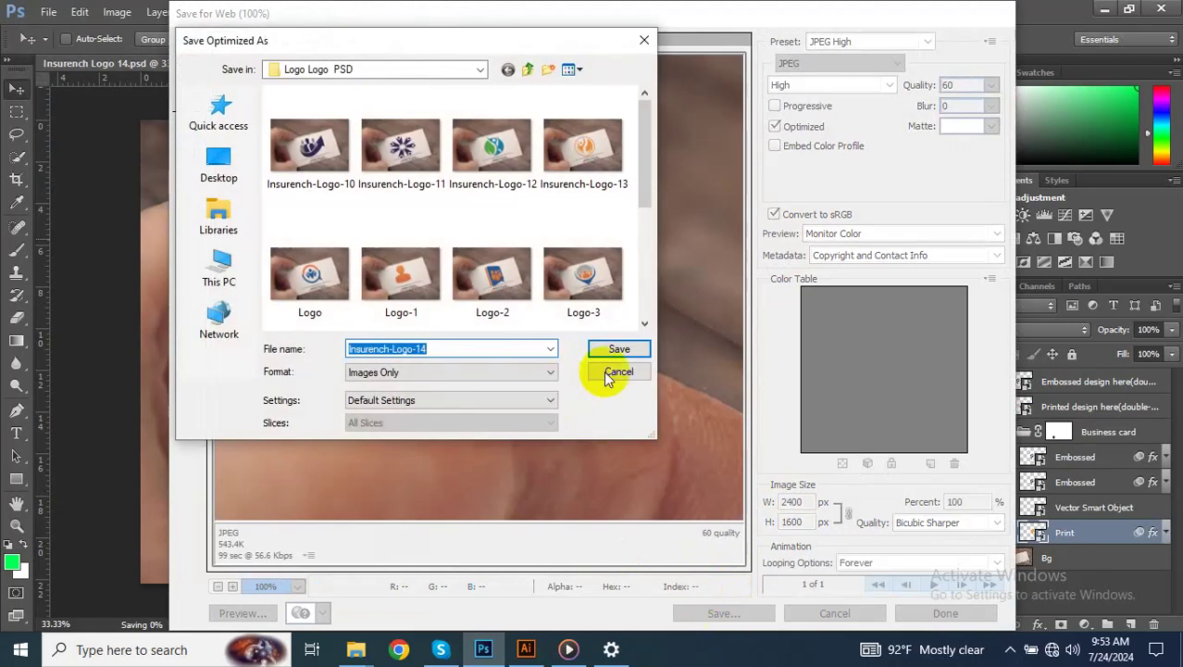
pyautogui.click(630, 350)
# Select the green leaping-figure logo in Illustrator, then return to Photoshop
pyautogui.click(526, 649)
pyautogui.press('v')
pyautogui.moveTo(772, 511); pyautogui.dragTo(696, 443)
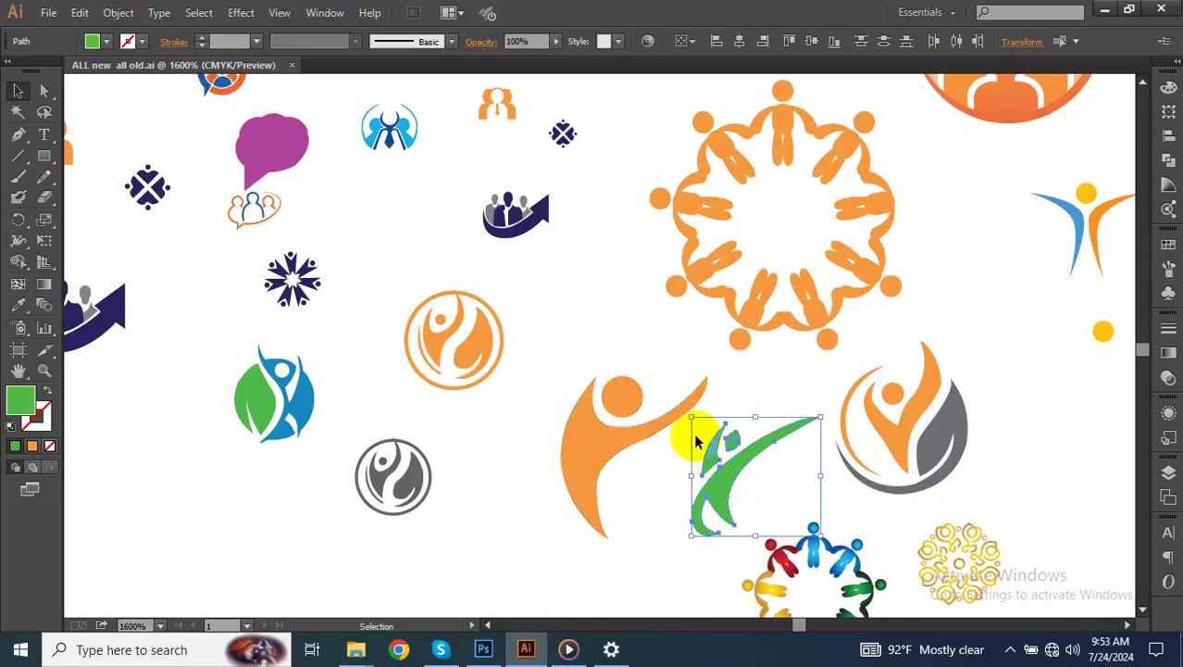
pyautogui.click(483, 649)
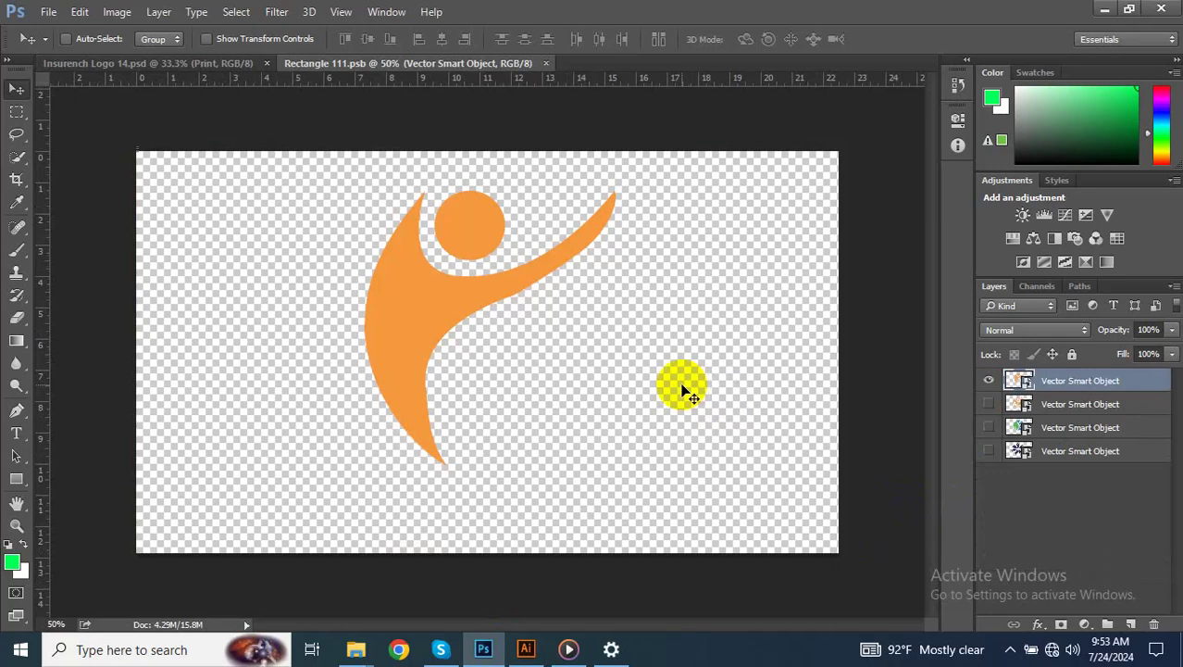
# Paste the green figure as a smart object, enlarged and positioned over the orange one
pyautogui.hotkey('ctrl', 'v')
pyautogui.click(648, 206)
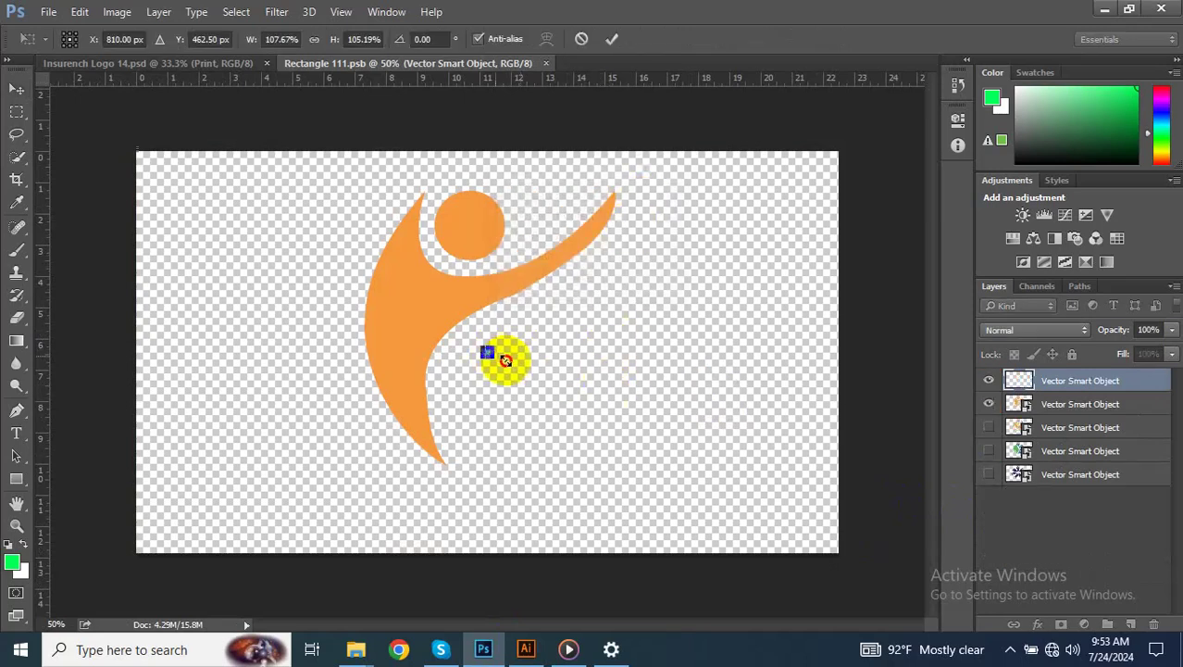
pyautogui.moveTo(506, 360); pyautogui.dragTo(633, 465)
pyautogui.moveTo(449, 338); pyautogui.dragTo(454, 309)
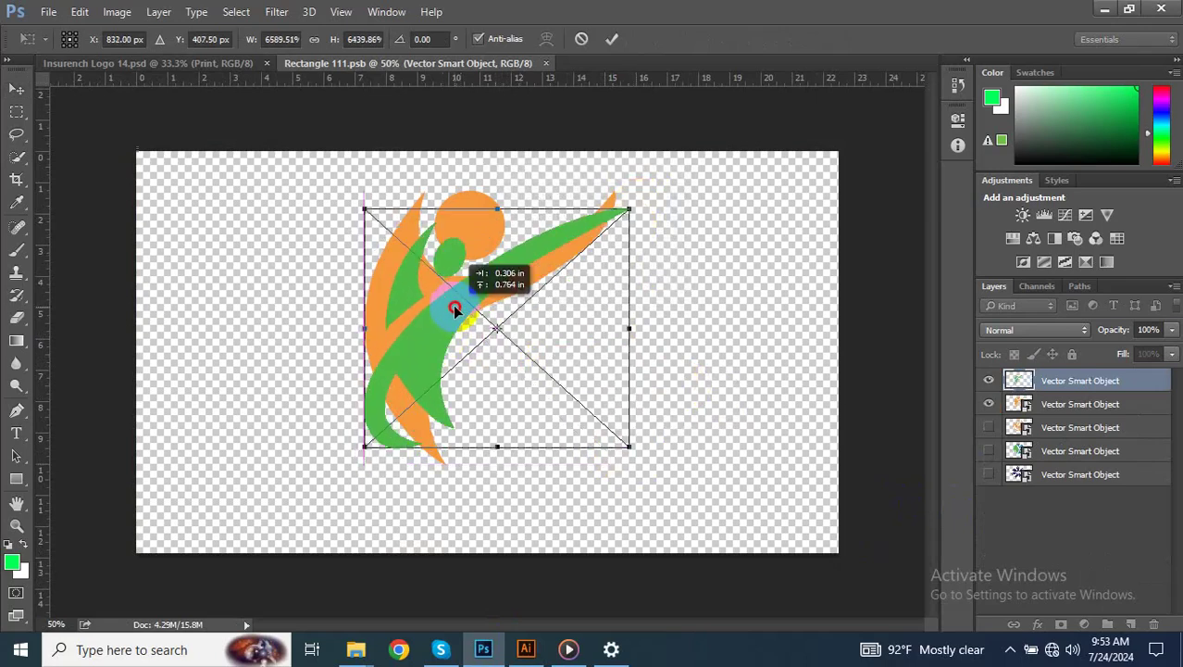
pyautogui.moveTo(625, 444); pyautogui.dragTo(648, 462)
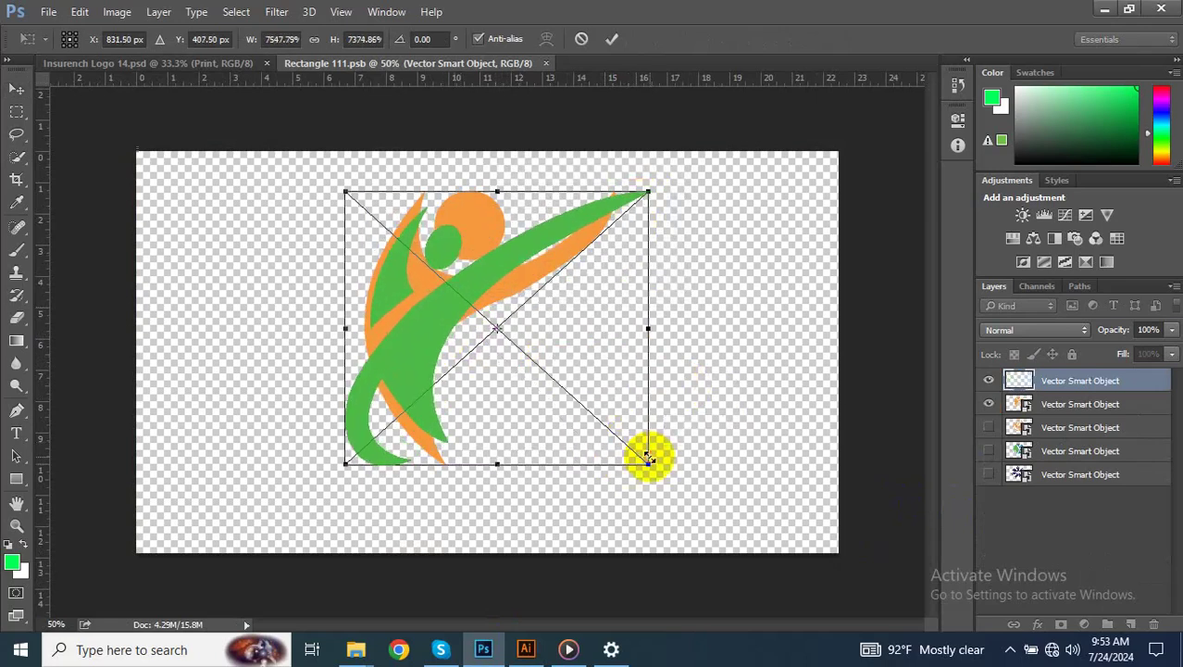
pyautogui.moveTo(409, 357); pyautogui.dragTo(417, 346)
pyautogui.press('Return')
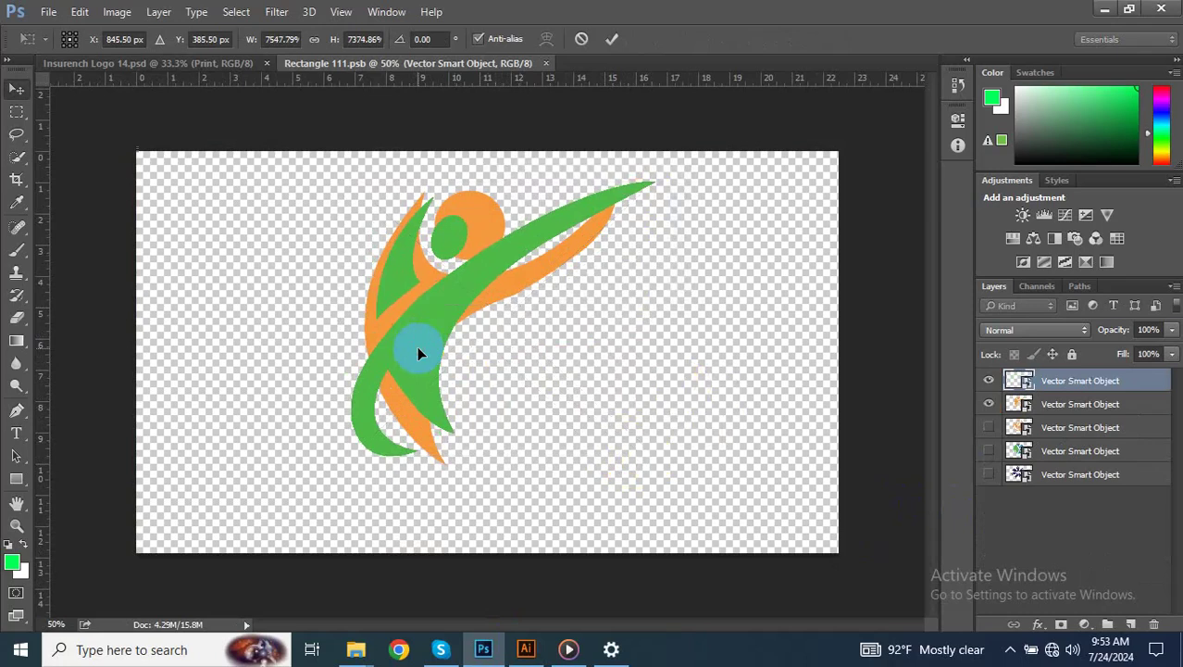
# Hide the orange figure, delete the four unused logo layers, and save the smart object
pyautogui.click(991, 406)
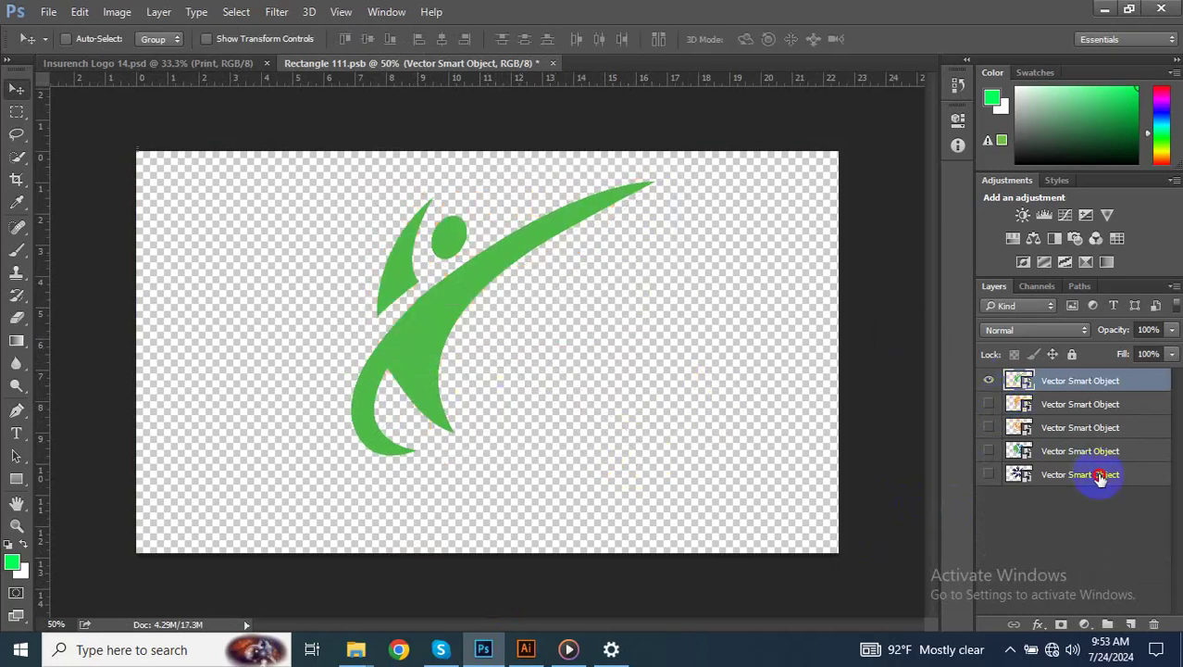
pyautogui.click(1106, 474)
pyautogui.click(1108, 451)
pyautogui.keyDown('shift'); pyautogui.click(1105, 429); pyautogui.keyUp('shift')
pyautogui.keyDown('ctrl'); pyautogui.click(1107, 387); pyautogui.keyUp('ctrl')
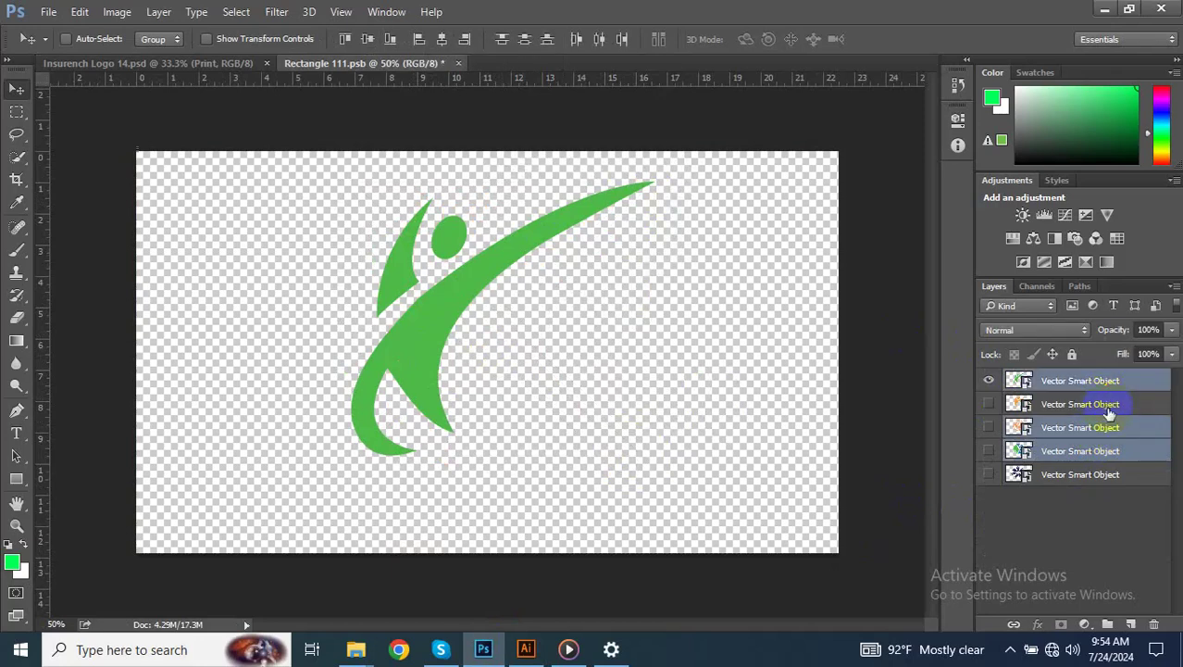
pyautogui.keyDown('ctrl'); pyautogui.click(1096, 389); pyautogui.keyUp('ctrl')
pyautogui.keyDown('ctrl'); pyautogui.click(1095, 474); pyautogui.keyUp('ctrl')
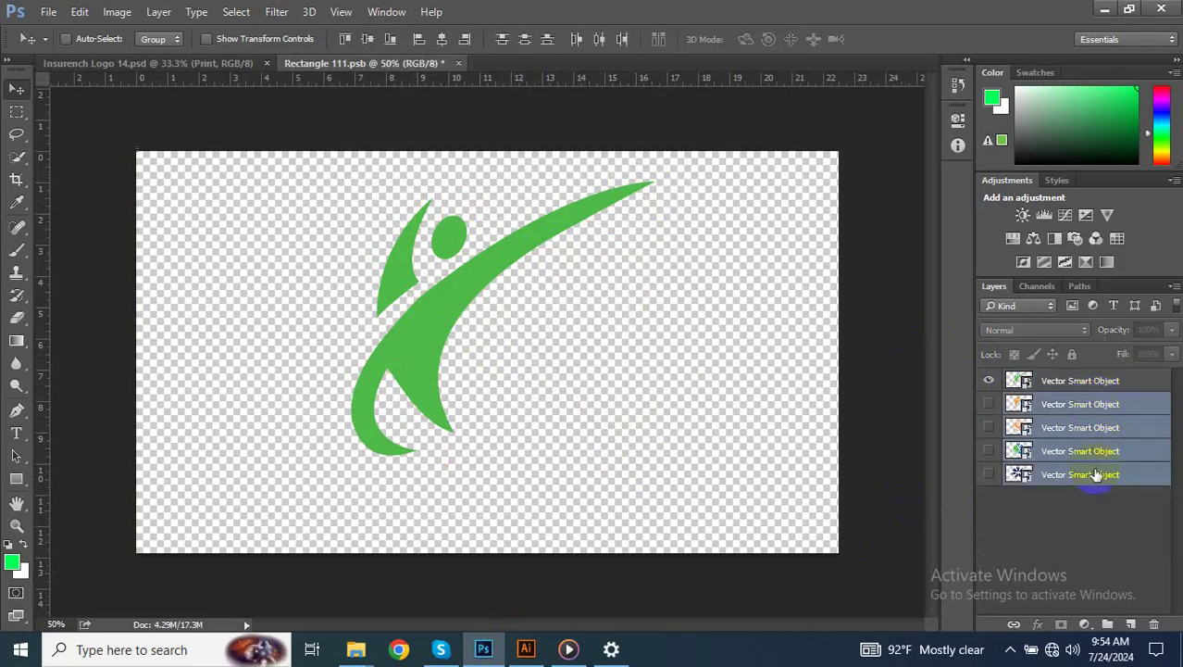
pyautogui.moveTo(1100, 471); pyautogui.dragTo(1154, 625)
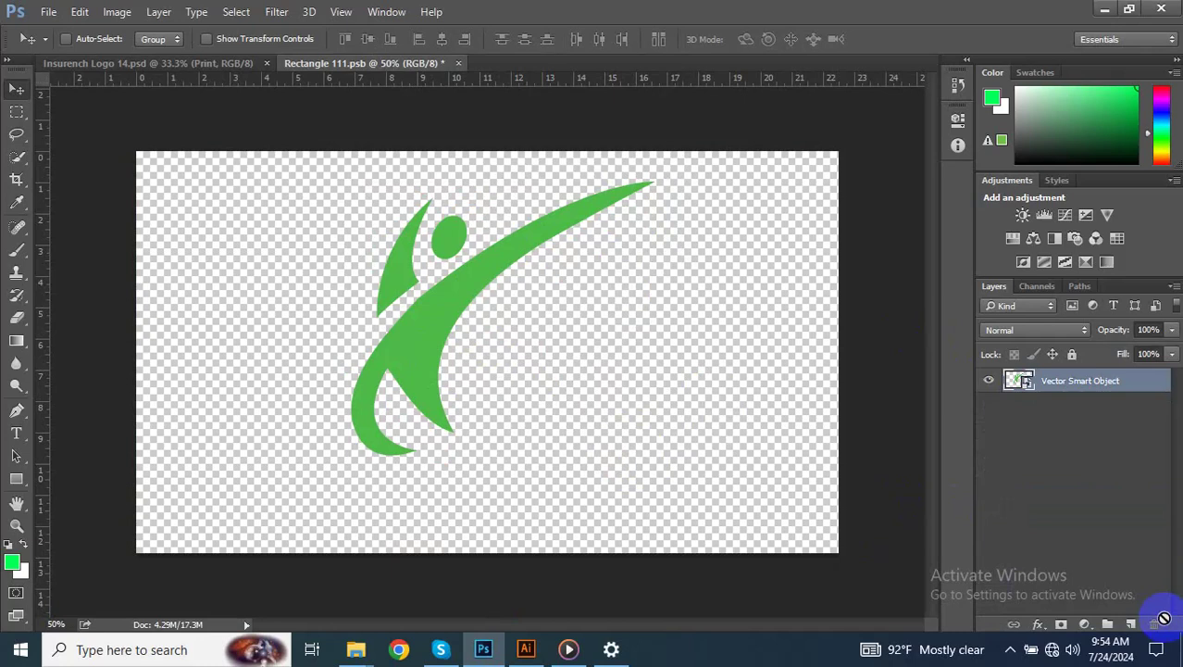
pyautogui.click(555, 64)
pyautogui.click(521, 259)
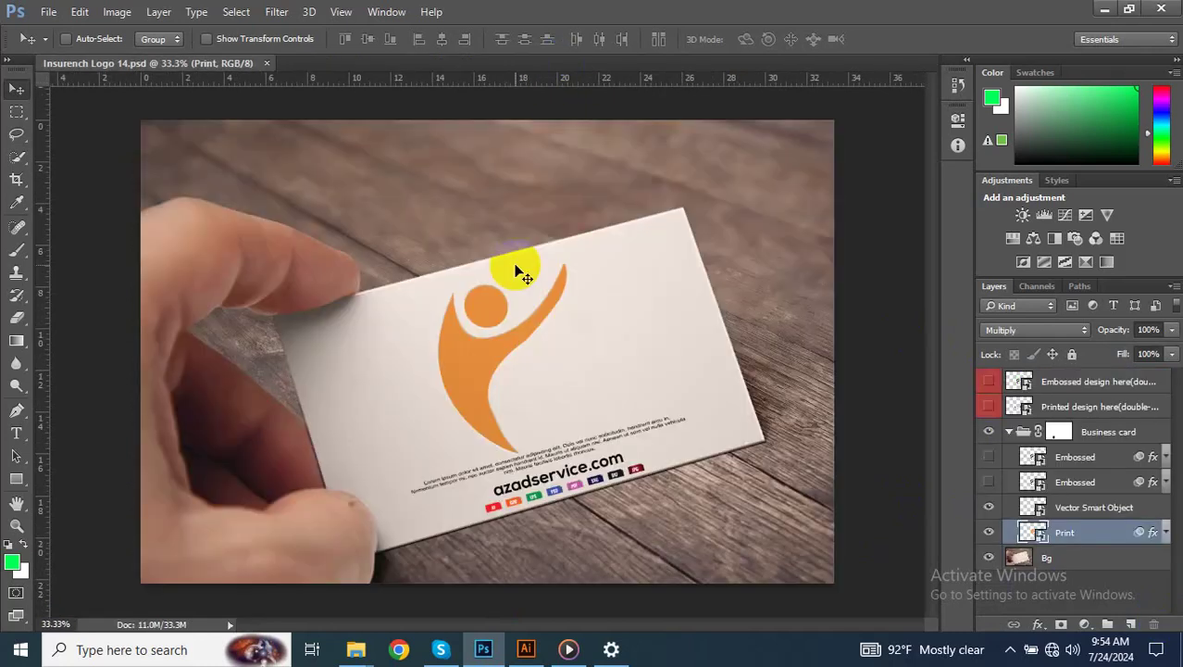
# Save the mockup as the PSD file 'Insurench Logo 15'
pyautogui.hotkey('ctrl', 'shift', 's')
pyautogui.doubleClick(227, 326)
pyautogui.write('15')
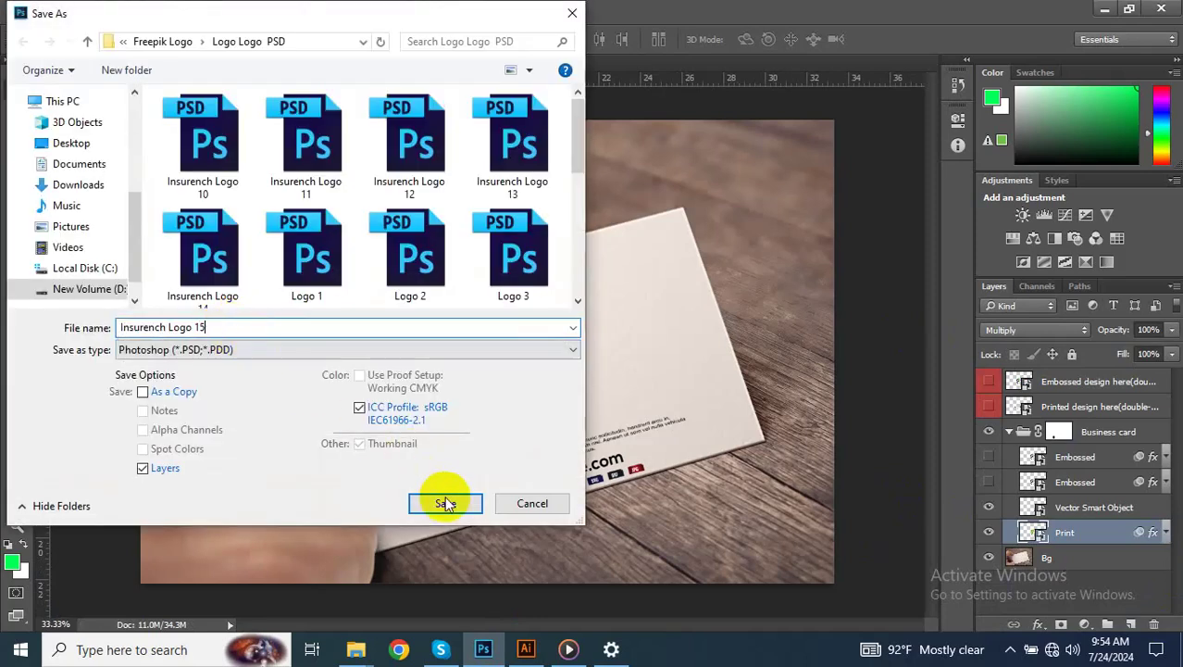
pyautogui.click(445, 501)
pyautogui.click(787, 200)
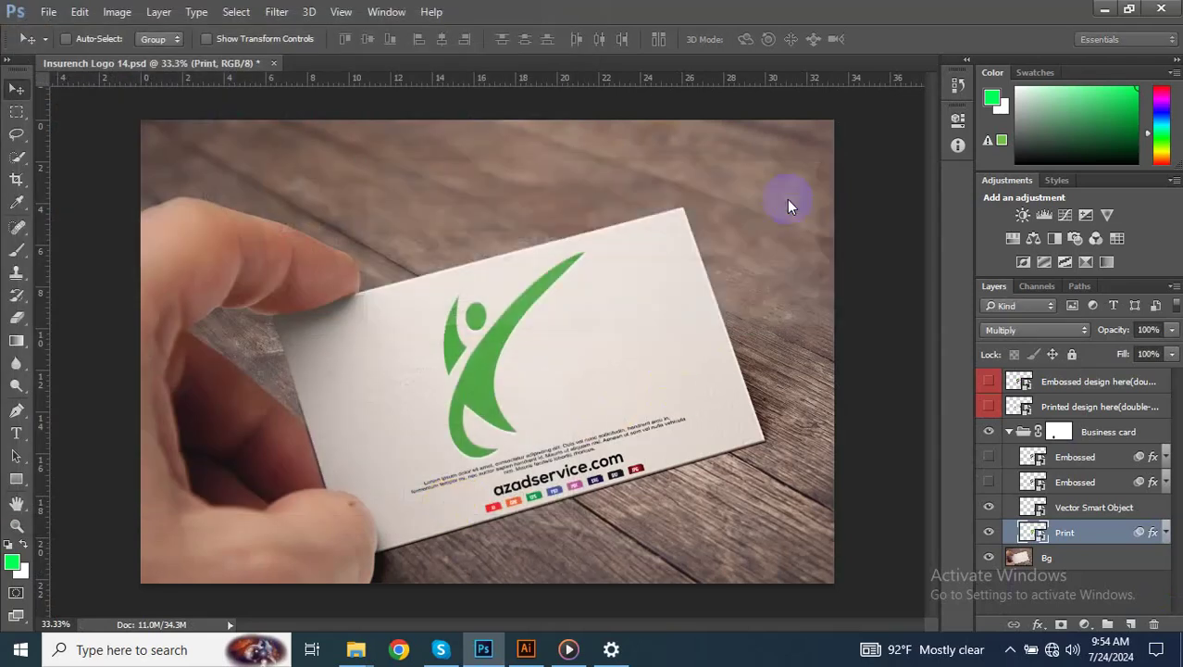
# Export a JPEG copy named Insurench-Logo-15 via Save for Web
pyautogui.hotkey('ctrl', 'alt', 'shift', 's')
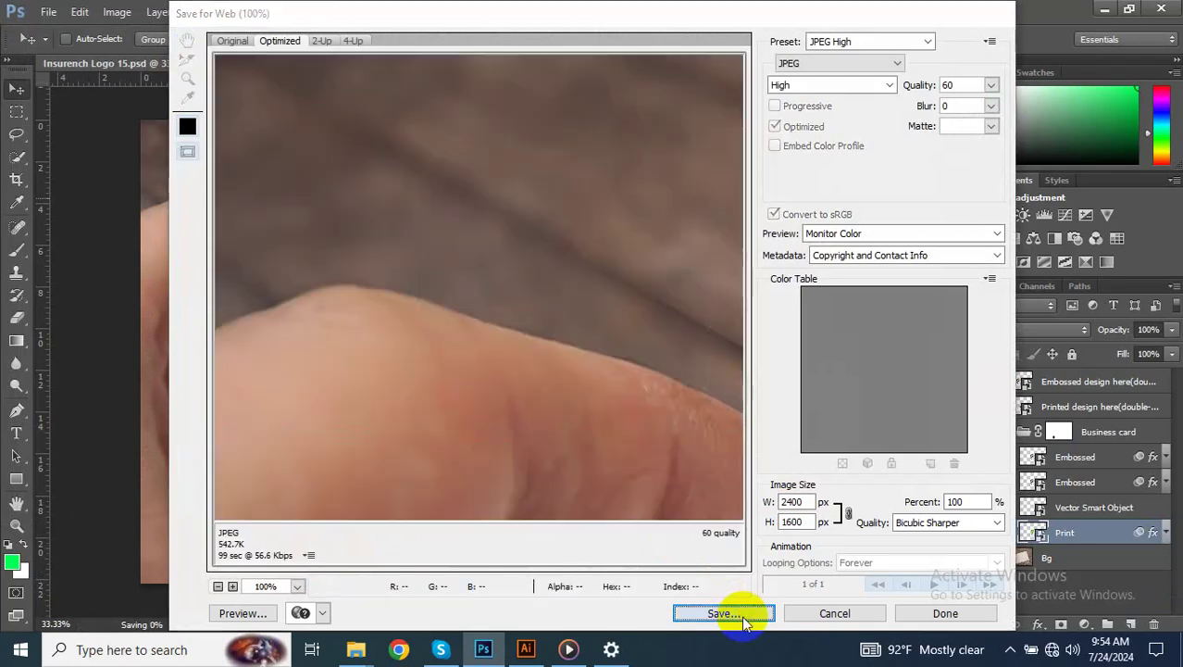
pyautogui.click(745, 615)
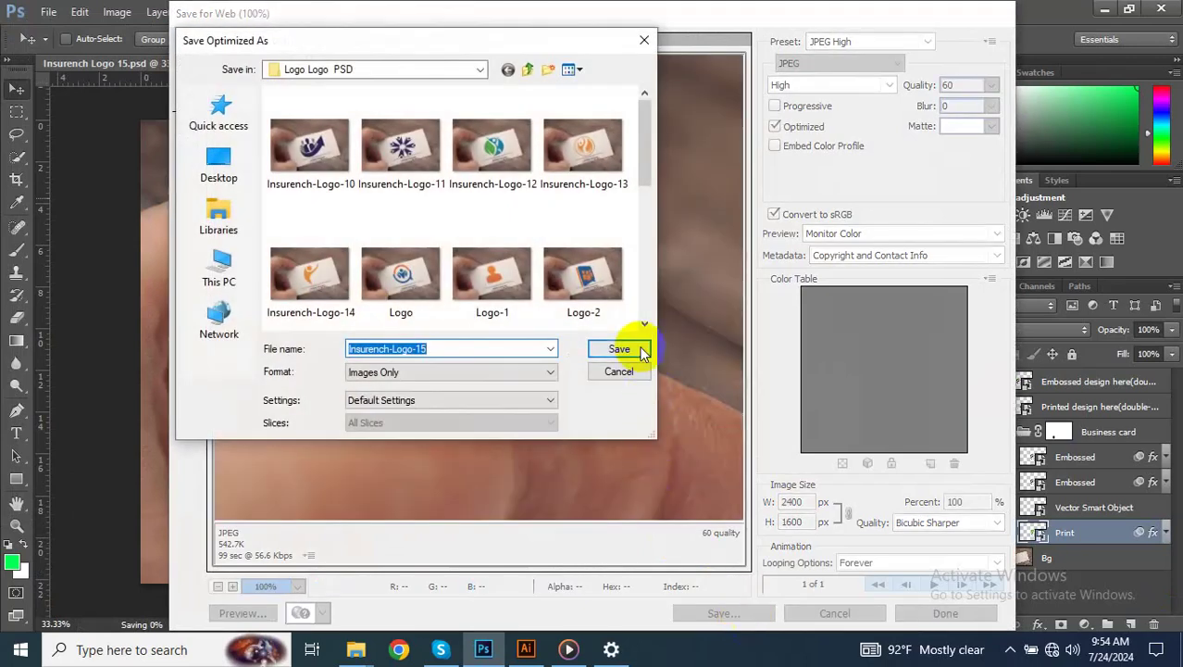
pyautogui.click(632, 348)
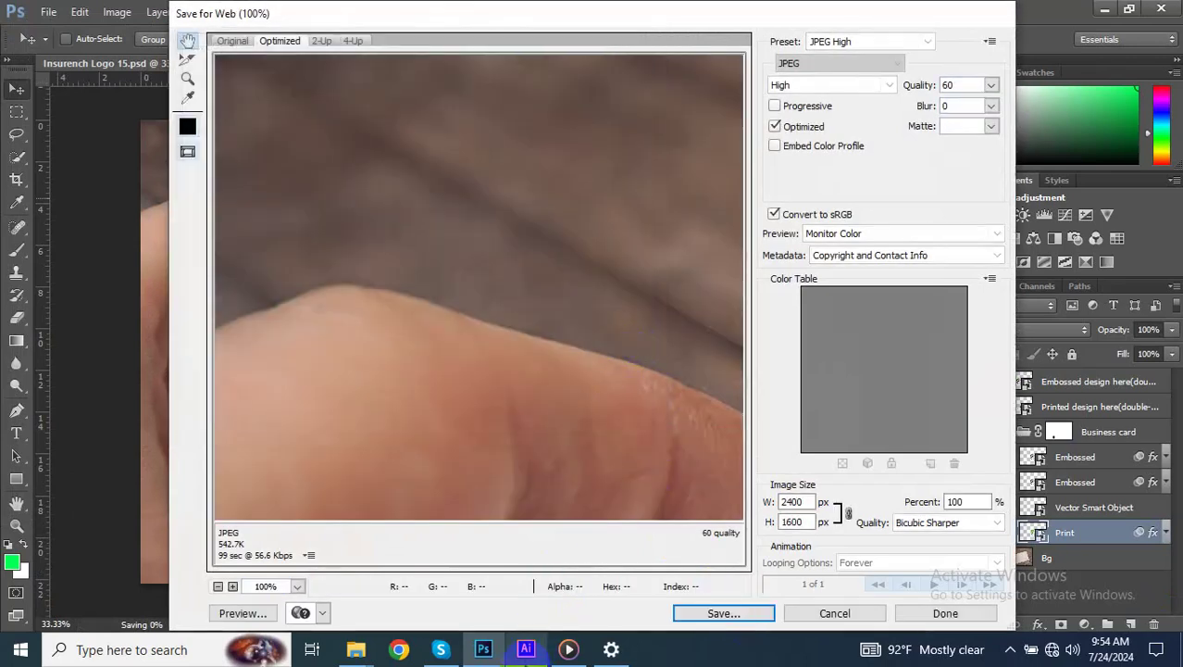
# Select every part of the multicoloured people-circle logo in Illustrator
pyautogui.click(528, 648)
pyautogui.moveTo(453, 419); pyautogui.dragTo(442, 378)
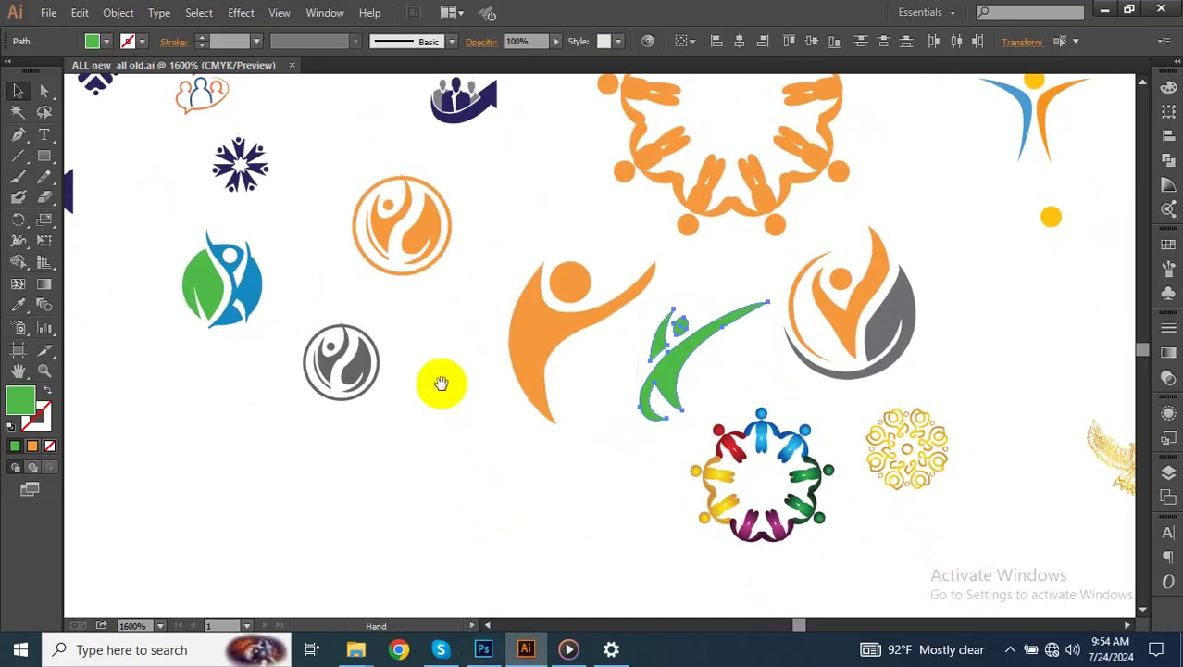
pyautogui.click(704, 428)
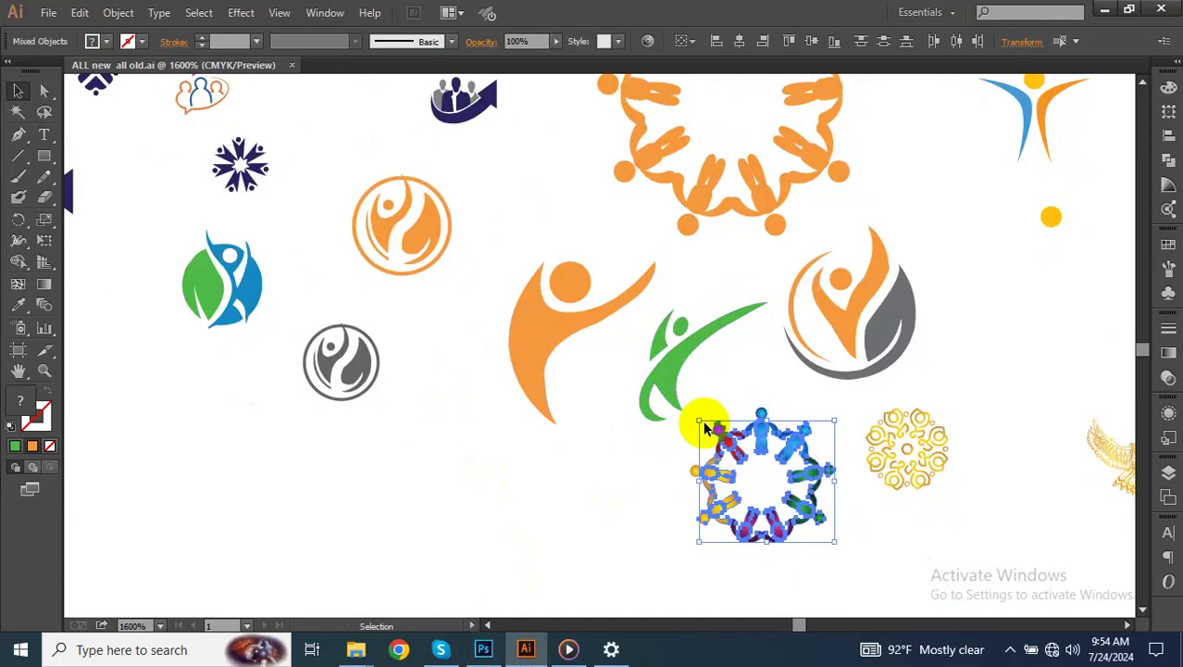
pyautogui.press('a')
# Open the Print smart object, paste the people-circle logo, begin resizing, then cancel
pyautogui.click(498, 651)
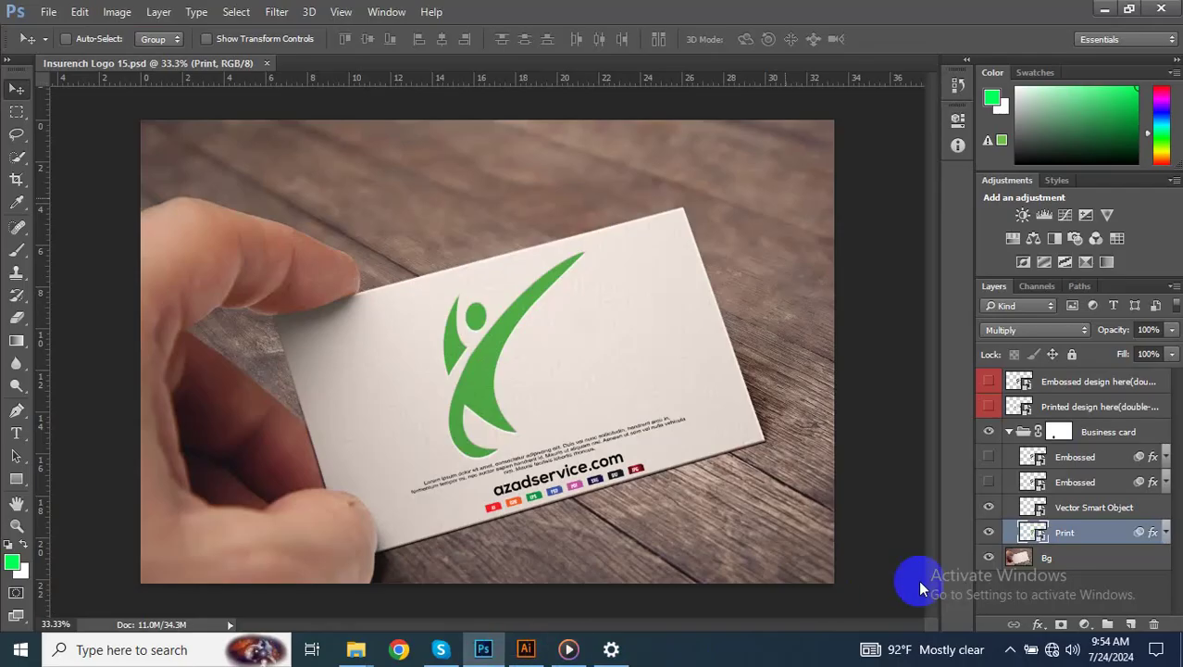
pyautogui.doubleClick(1035, 534)
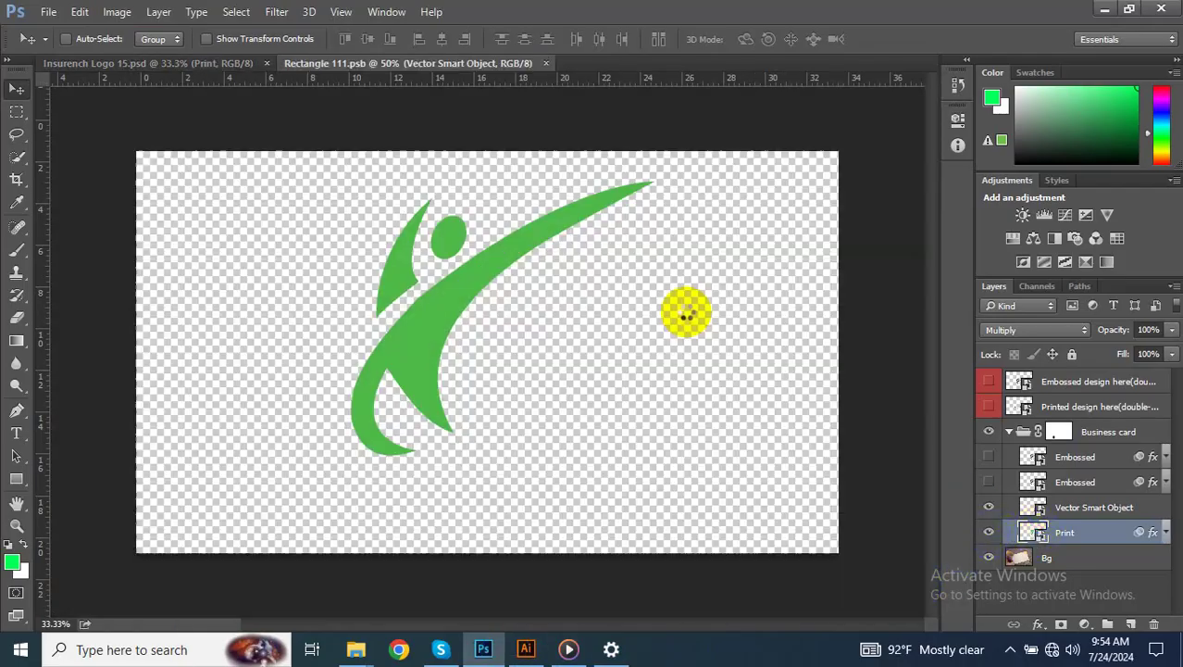
pyautogui.hotkey('ctrl', 'v')
pyautogui.click(652, 205)
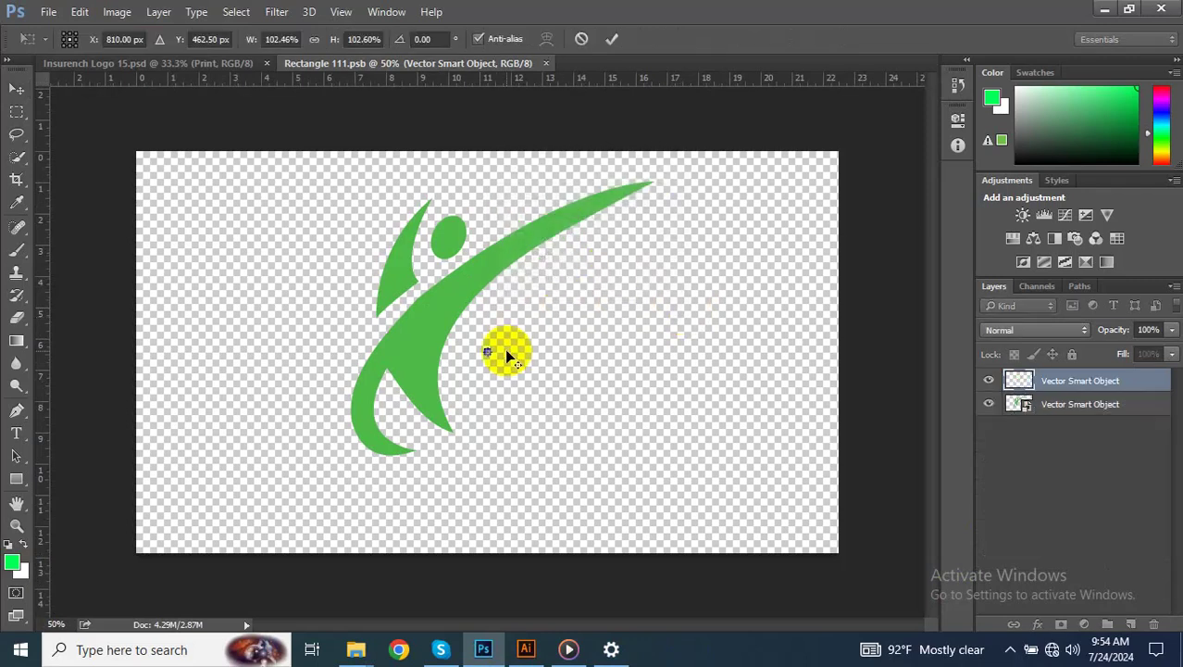
pyautogui.moveTo(615, 448); pyautogui.dragTo(630, 456)
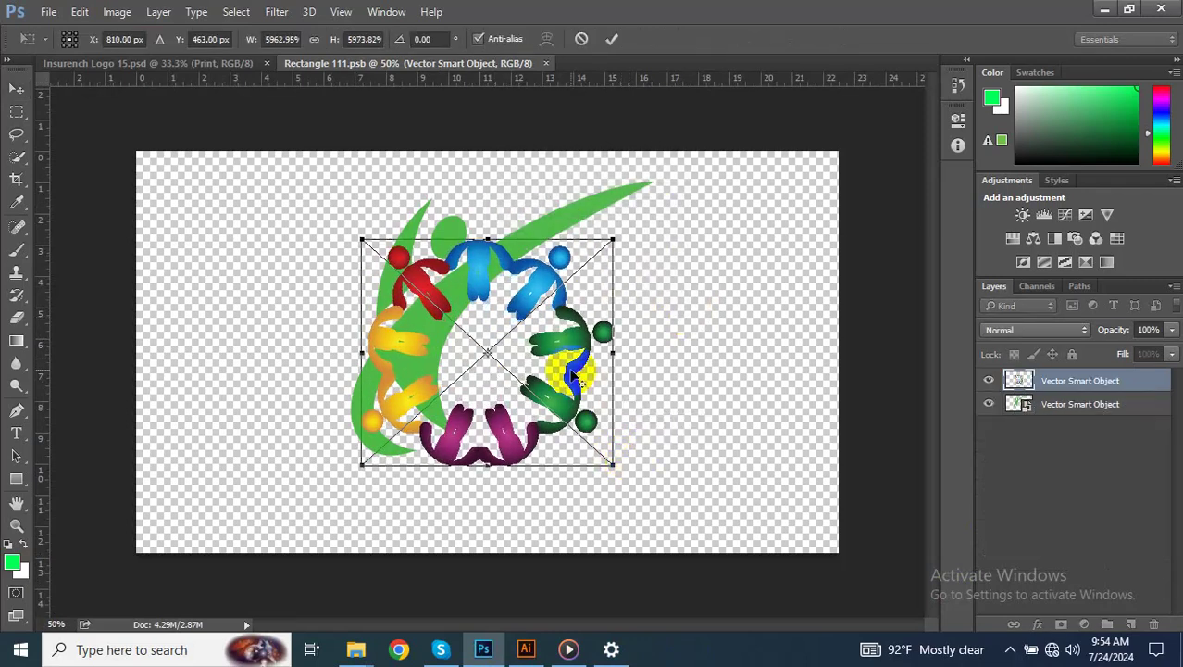
pyautogui.press('Escape')
# Zoom into the people ring and duplicate a round head below the purple figures
pyautogui.click(526, 648)
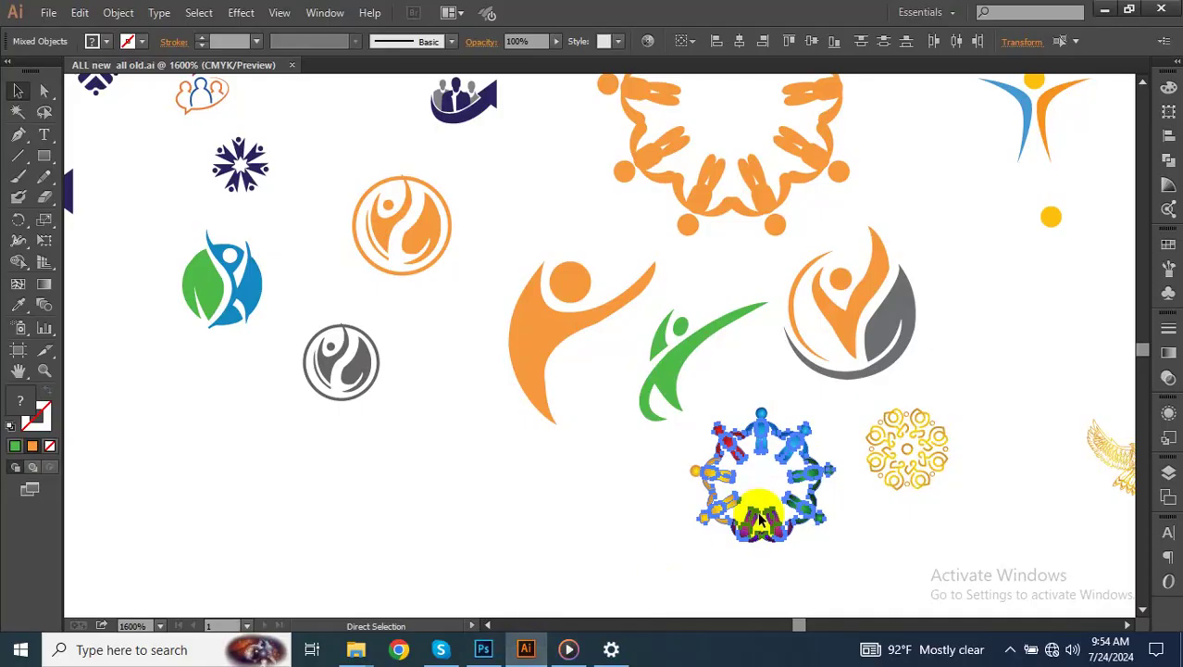
pyautogui.click(837, 587)
pyautogui.scroll(1, 838, 592)
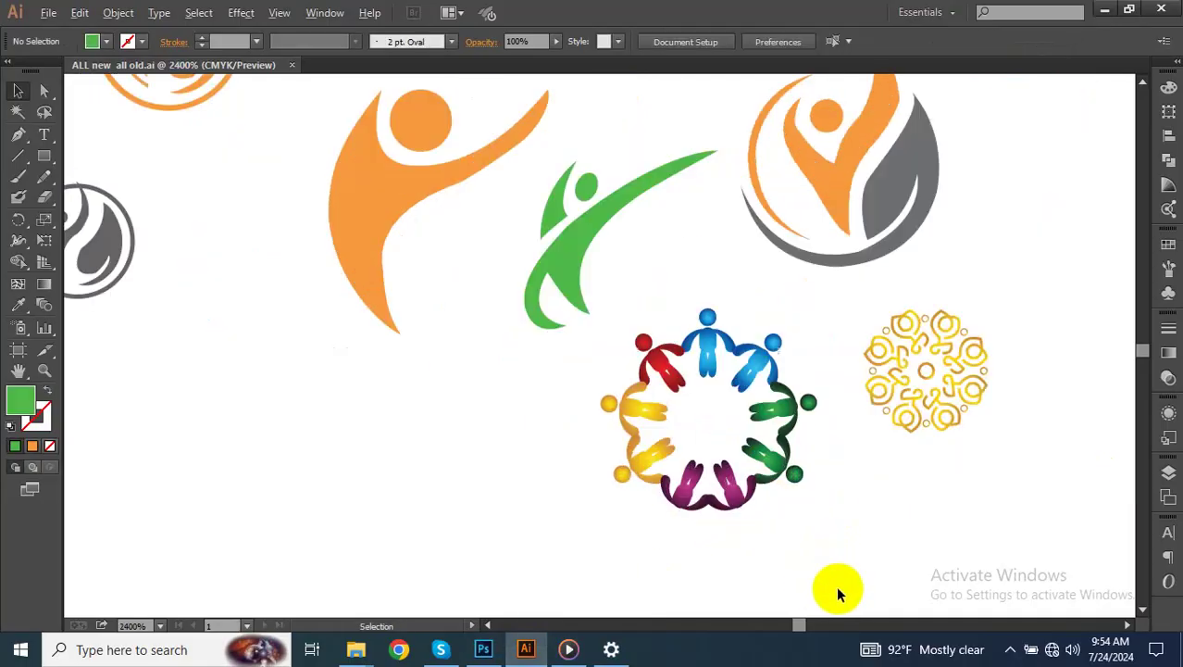
pyautogui.moveTo(835, 586); pyautogui.dragTo(804, 507)
pyautogui.scroll(3, 686, 453)
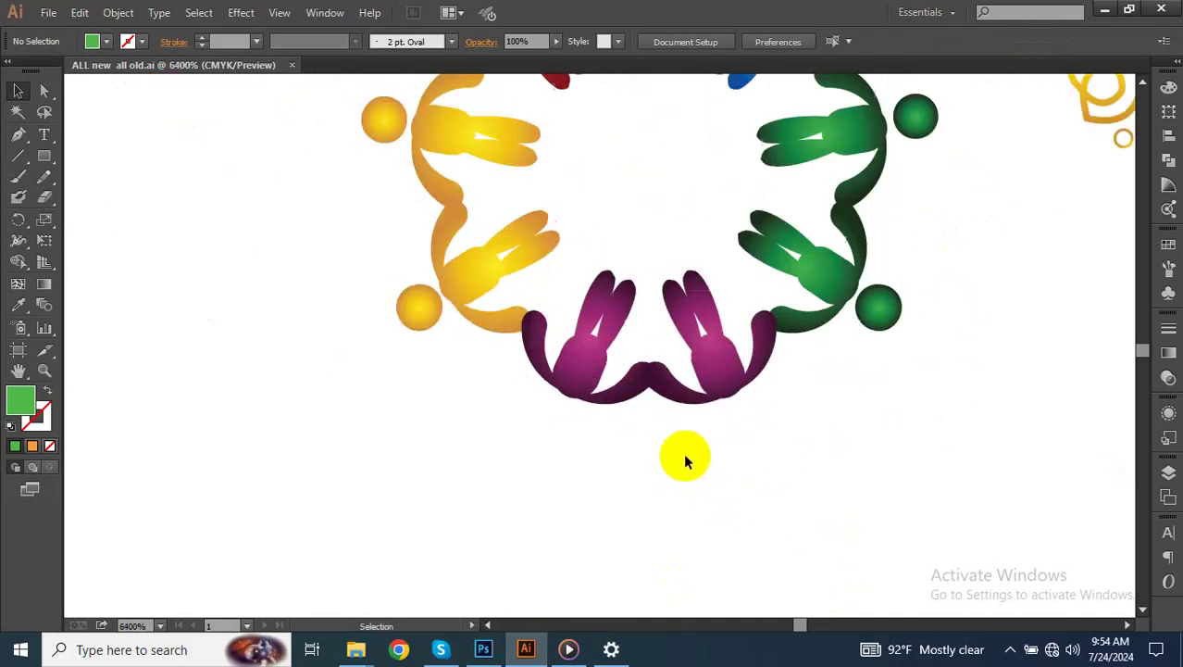
pyautogui.click(474, 346)
pyautogui.click(419, 307)
pyautogui.moveTo(419, 307)
pyautogui.mouseDown()
pyautogui.moveTo(559, 446)
pyautogui.moveTo(750, 432)
pyautogui.moveTo(506, 407)
pyautogui.moveTo(503, 418)
pyautogui.mouseUp()
# Fill the two new heads with the figures' purple using the Eyedropper
pyautogui.click(18, 304)
pyautogui.click(584, 348)
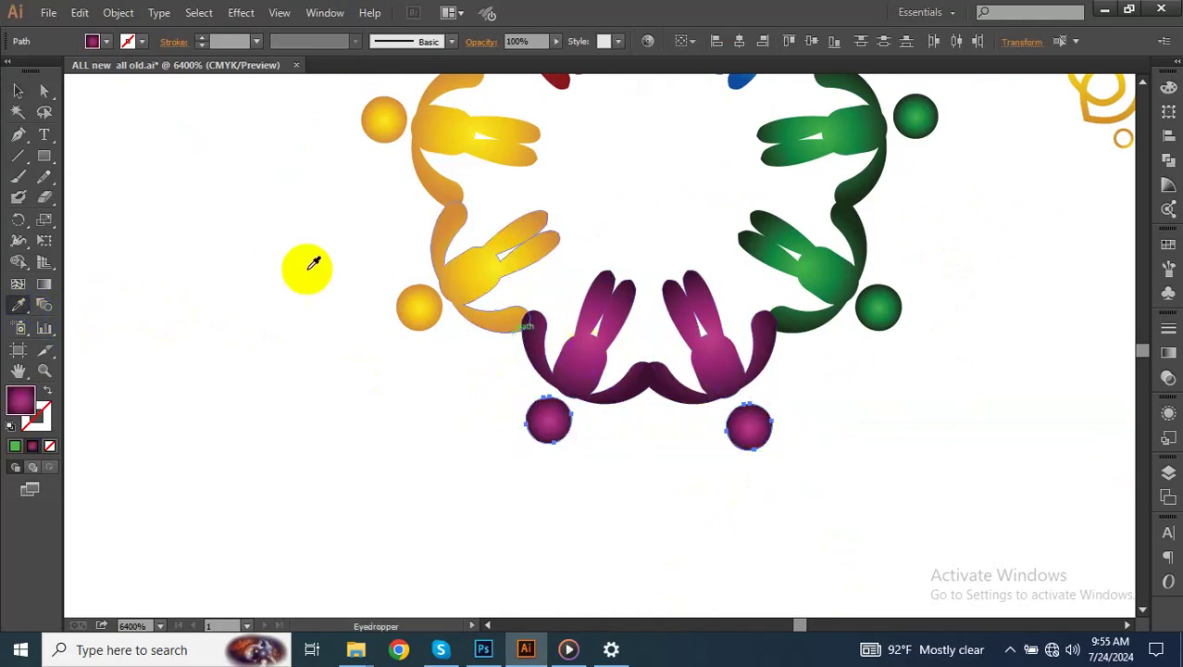
pyautogui.click(18, 90)
pyautogui.click(498, 399)
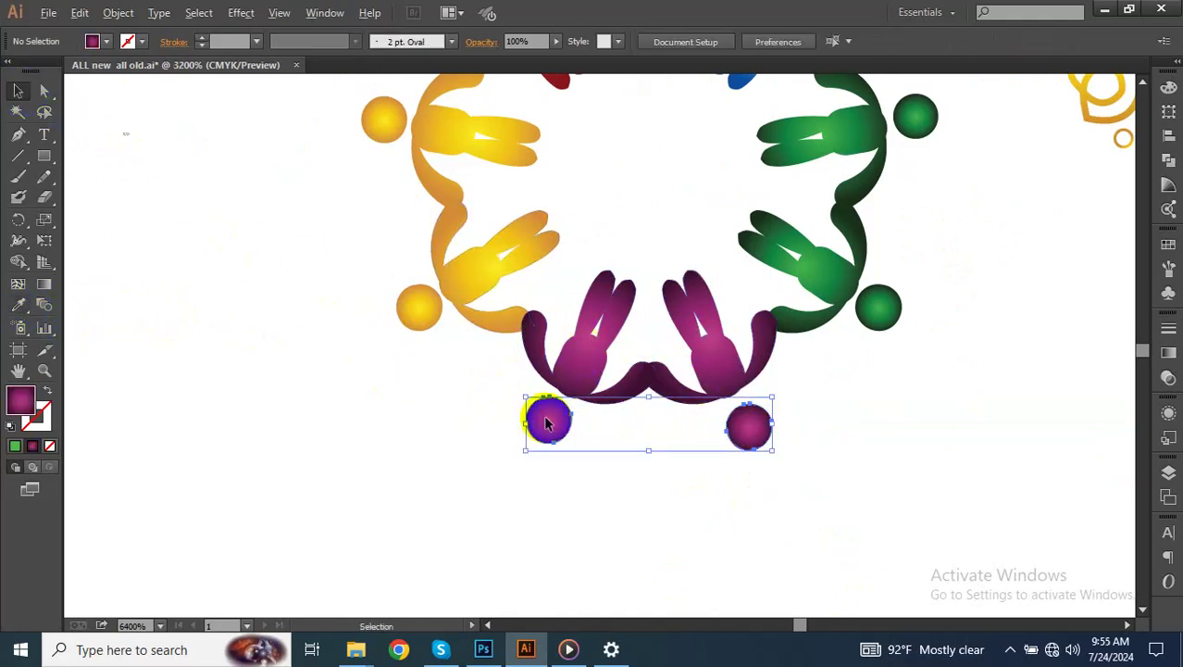
# Select the entire people-circle ring, then bring Photoshop back to the front
pyautogui.hotkey('ctrl', '-')
pyautogui.moveTo(661, 454); pyautogui.dragTo(529, 405)
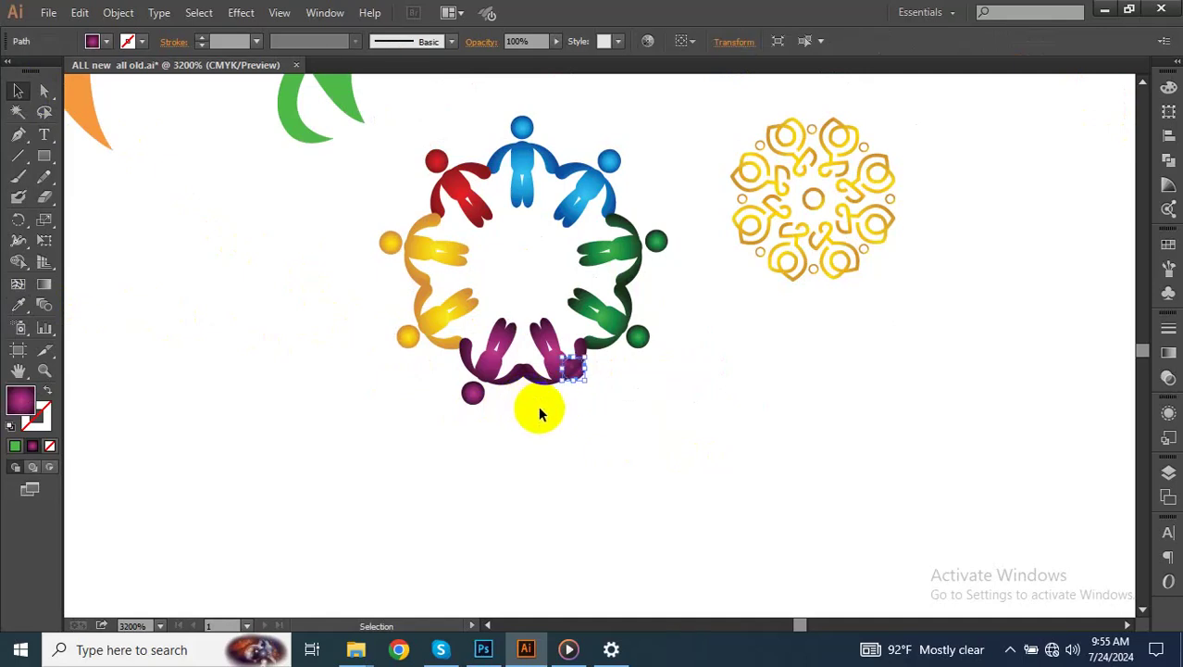
pyautogui.moveTo(724, 445); pyautogui.dragTo(357, 160)
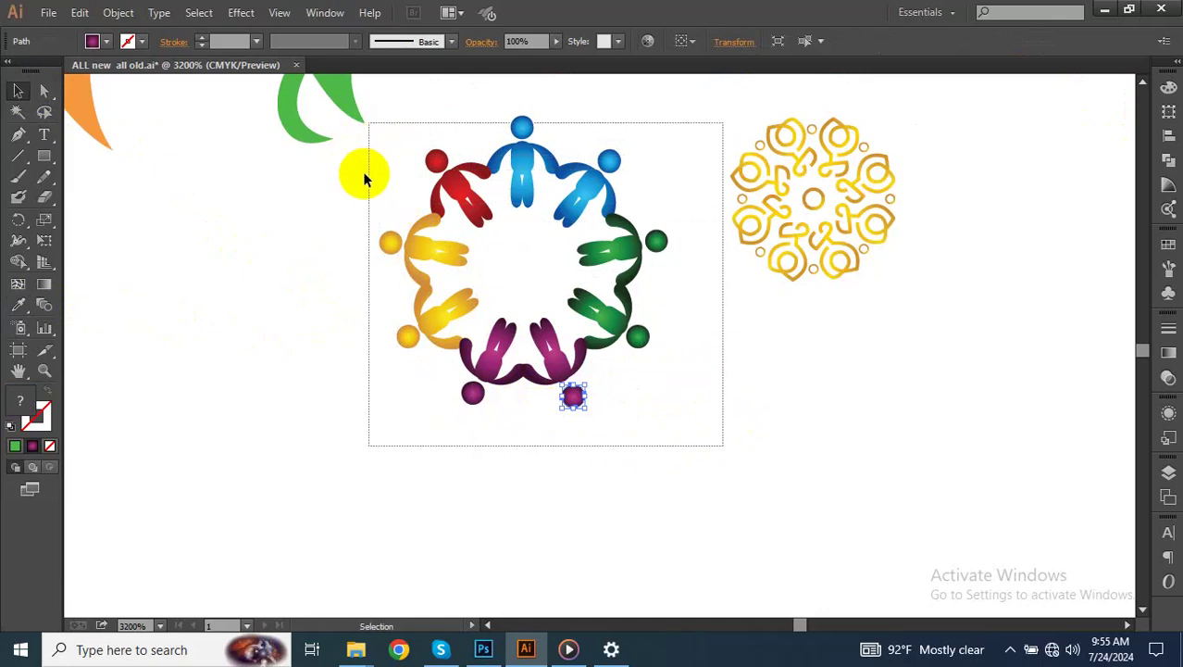
pyautogui.moveTo(358, 161); pyautogui.dragTo(380, 232)
pyautogui.press('ctrl')
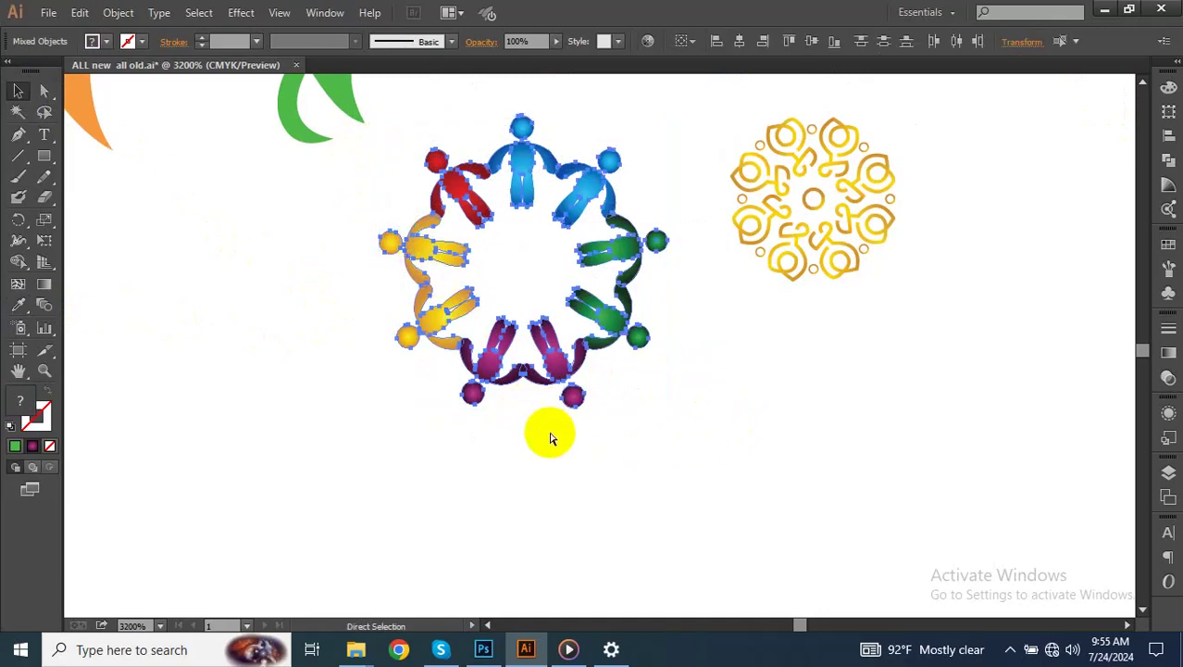
pyautogui.scroll(-1, 550, 437)
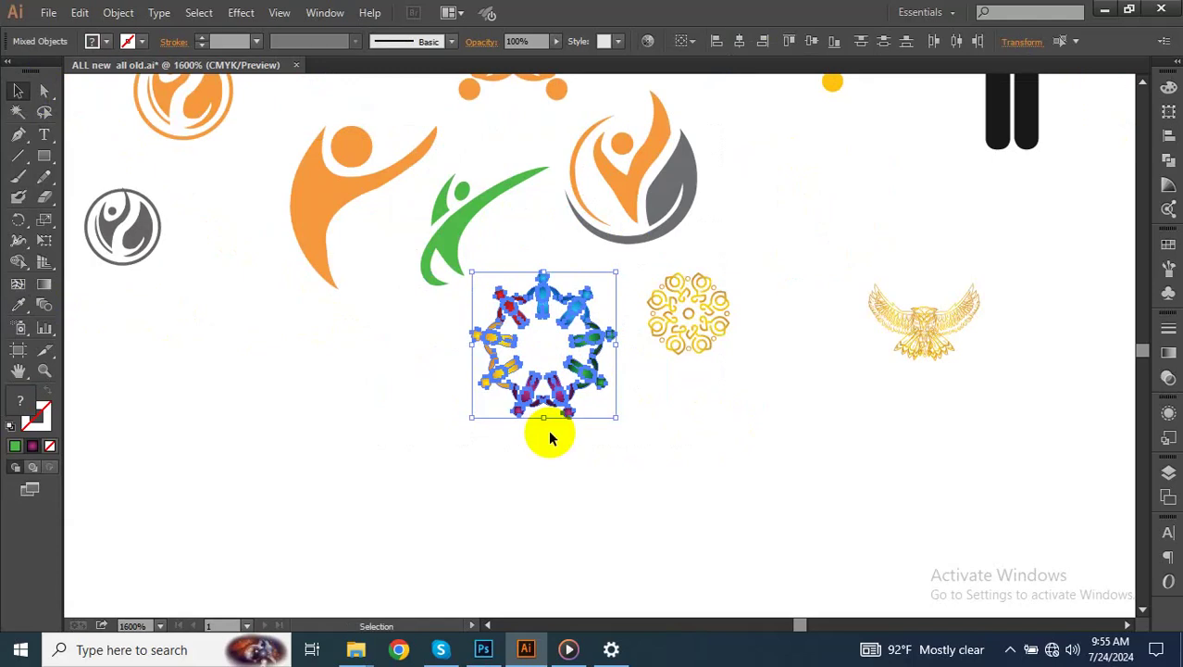
pyautogui.click(567, 648)
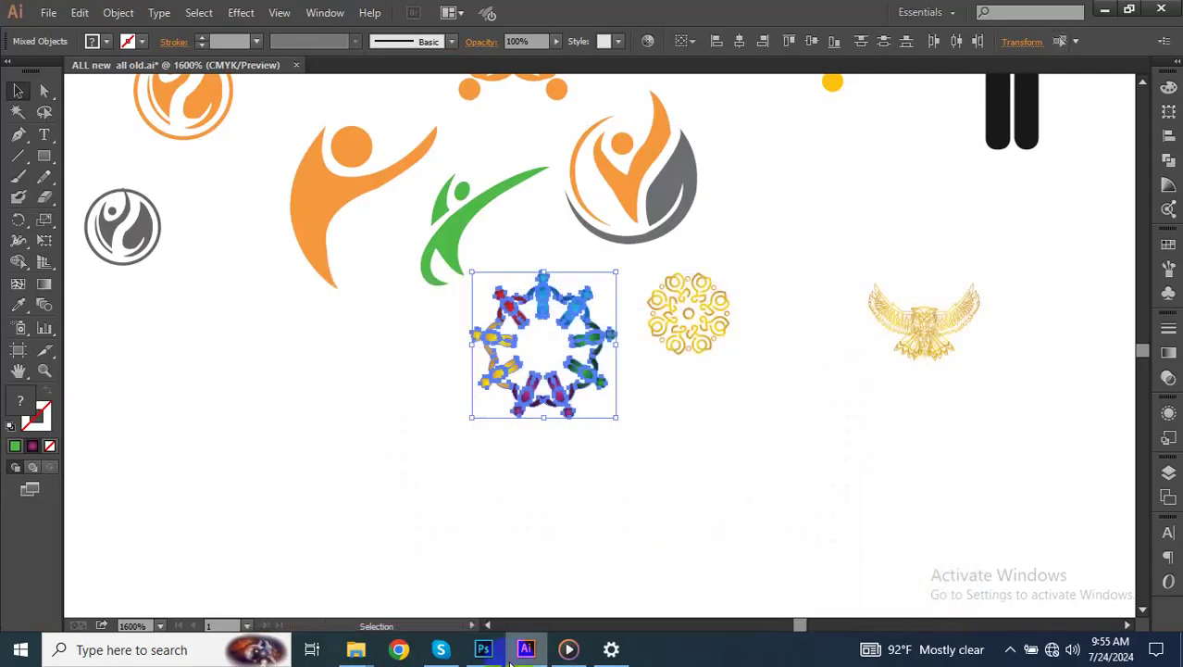
pyautogui.click(482, 650)
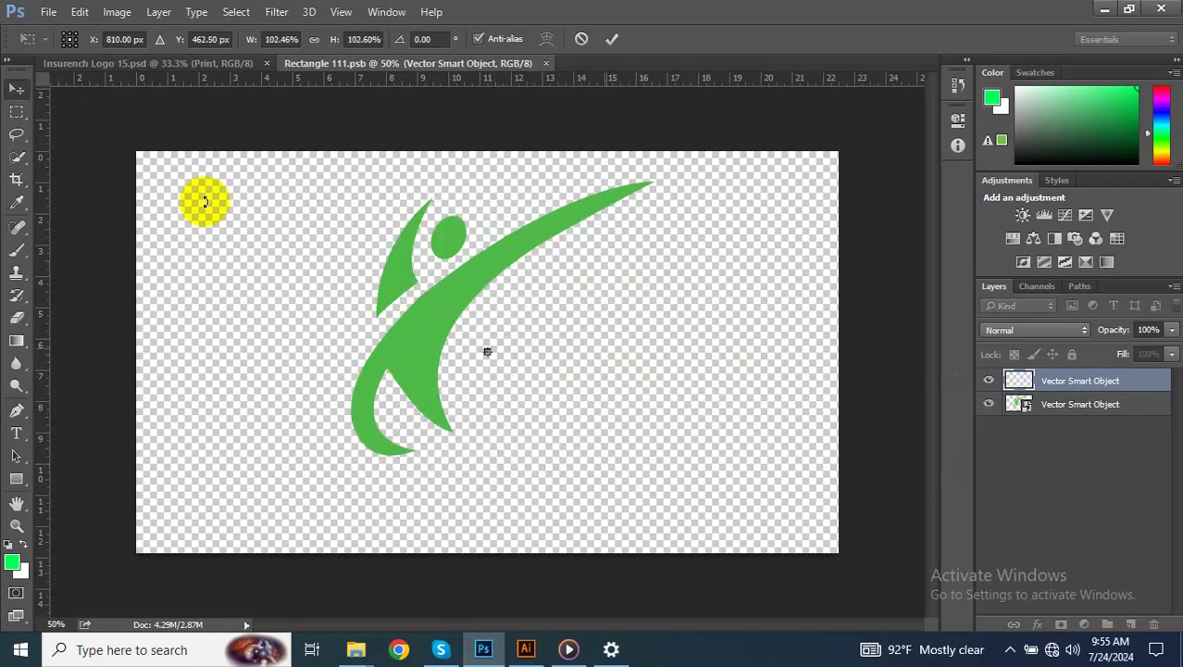
# Paste the people-circle logo as a smart object and move it into place
pyautogui.press('Escape')
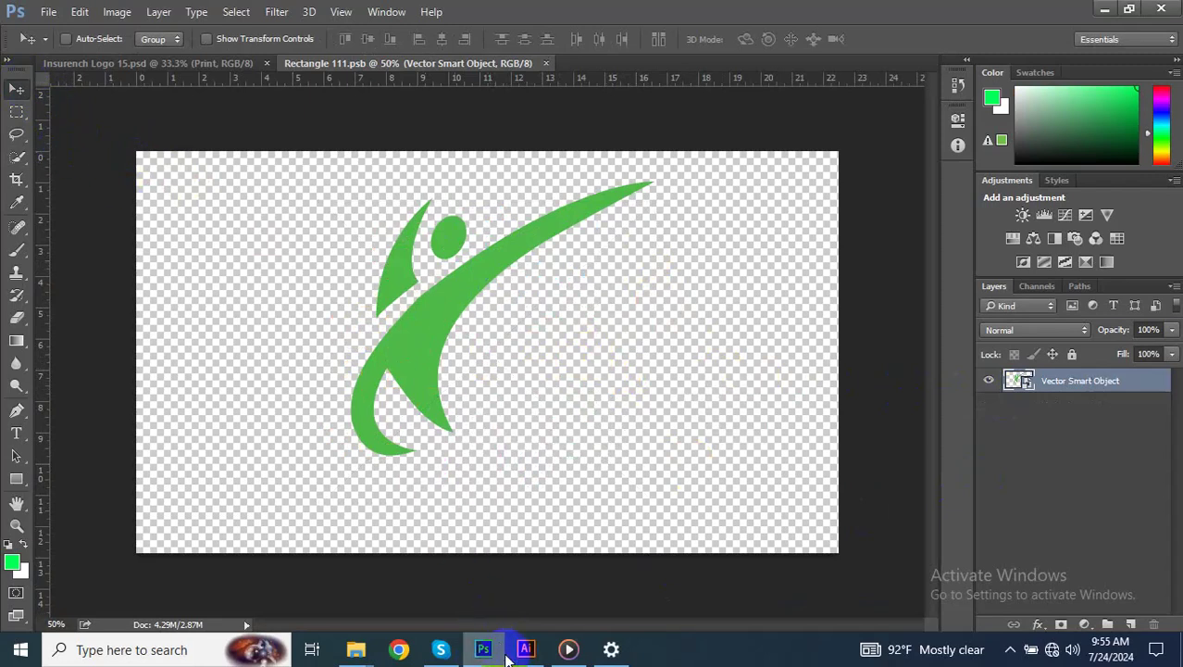
pyautogui.click(526, 649)
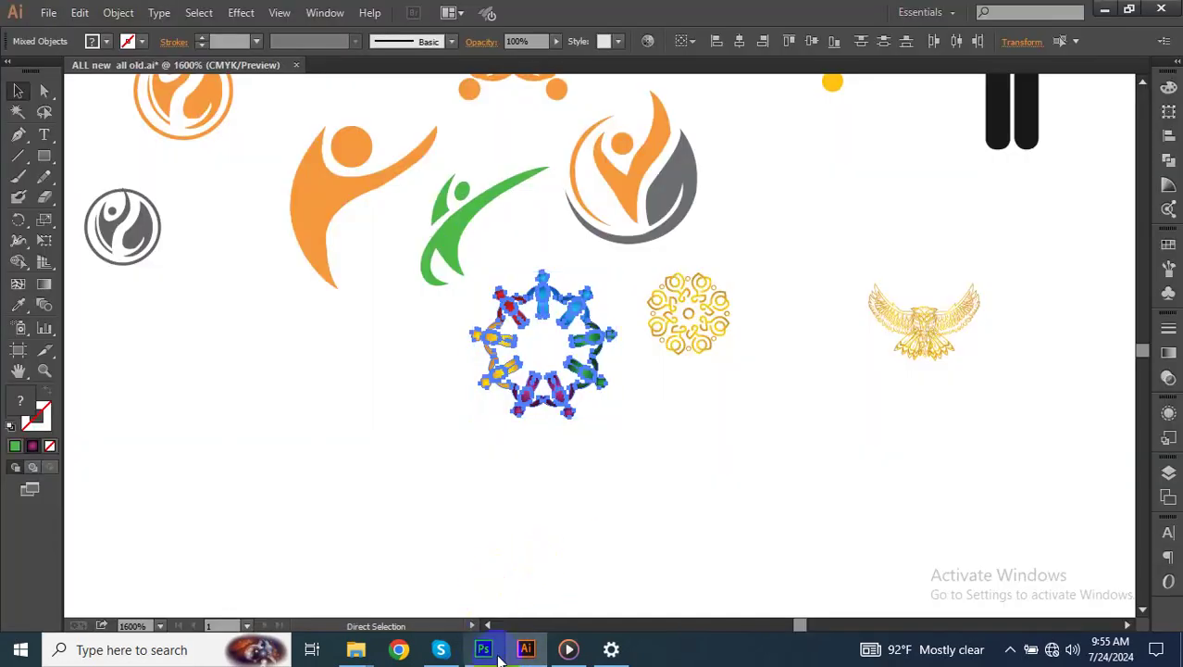
pyautogui.click(484, 649)
pyautogui.hotkey('ctrl', 'v')
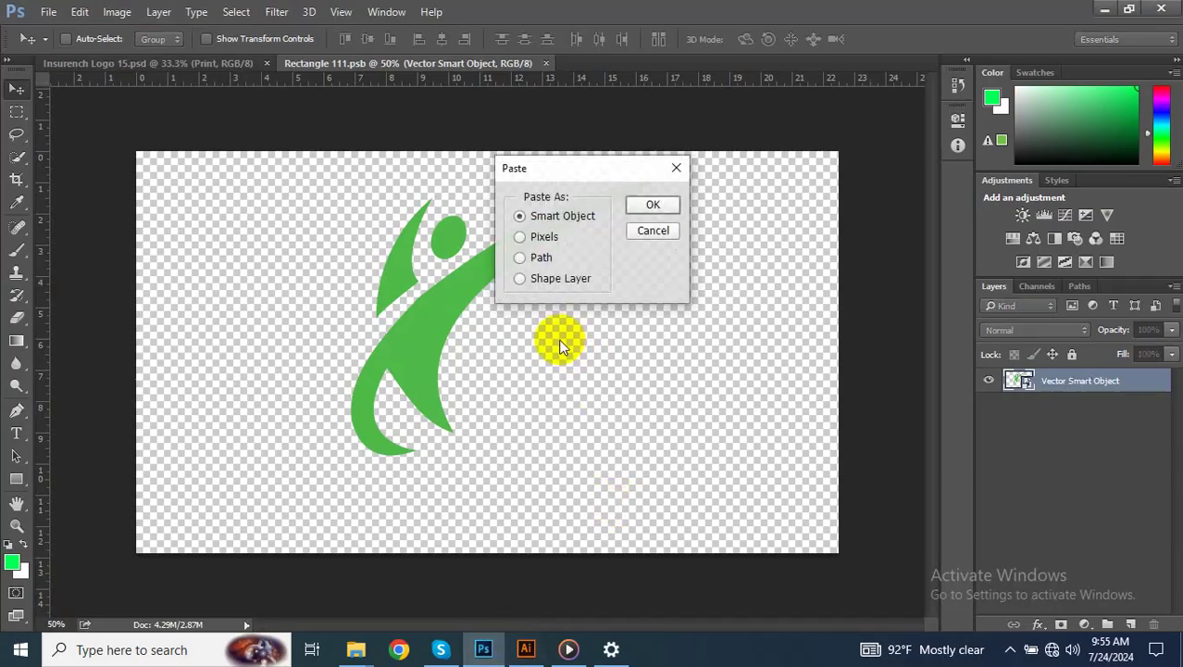
pyautogui.click(649, 204)
pyautogui.moveTo(498, 363)
pyautogui.mouseDown()
pyautogui.moveTo(511, 396)
pyautogui.moveTo(629, 505)
pyautogui.mouseUp()
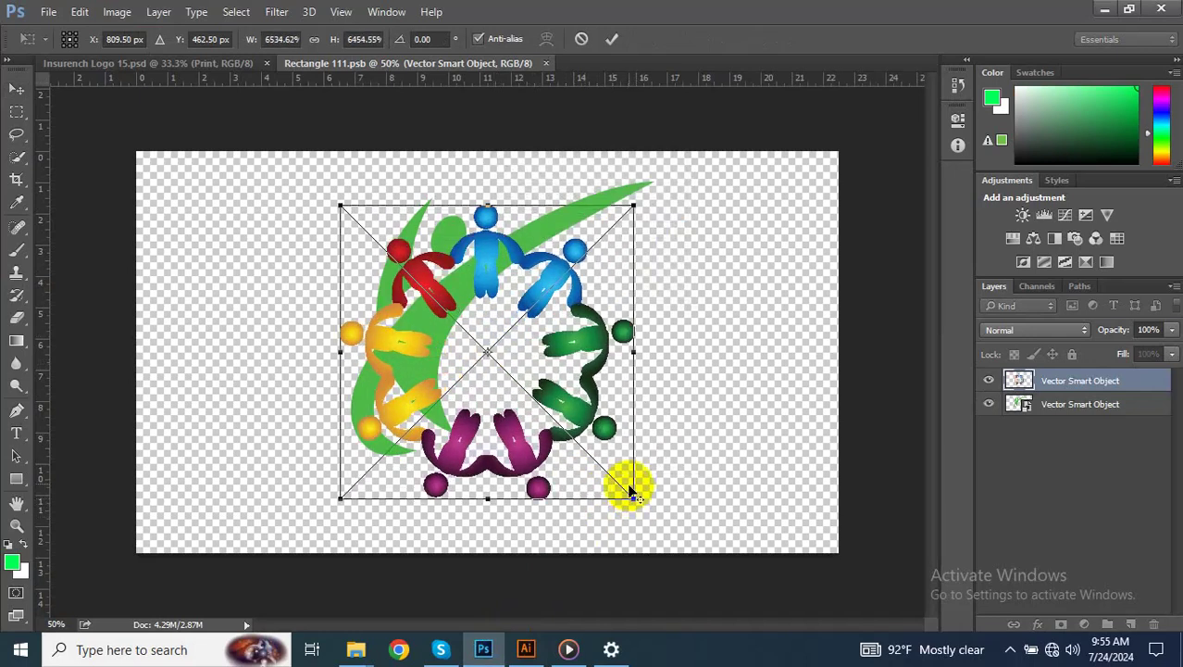
pyautogui.moveTo(565, 396); pyautogui.dragTo(554, 367)
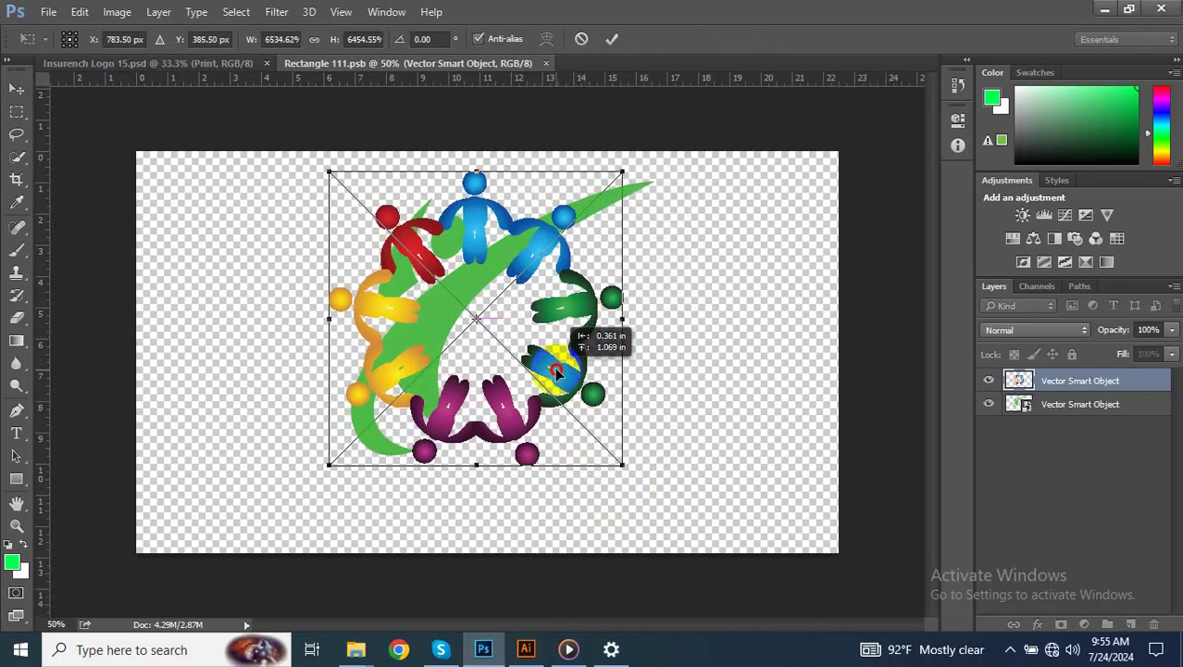
pyautogui.press('Return')
# Hide the old green figure layer and save the smart object changes
pyautogui.click(989, 404)
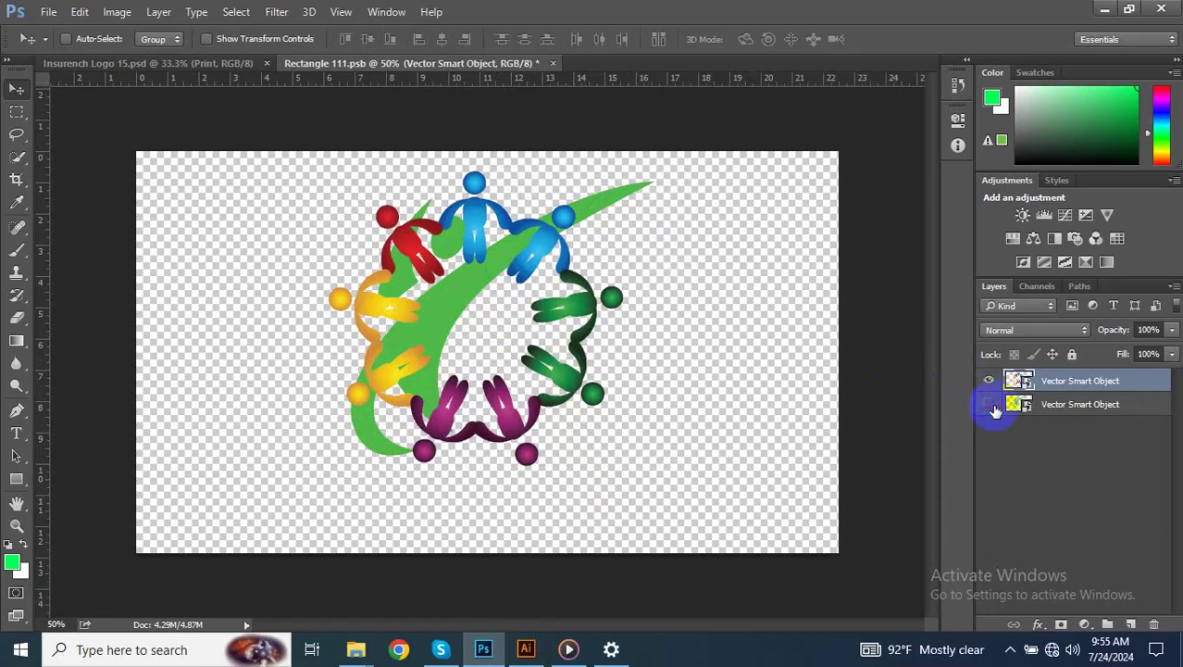
pyautogui.click(553, 63)
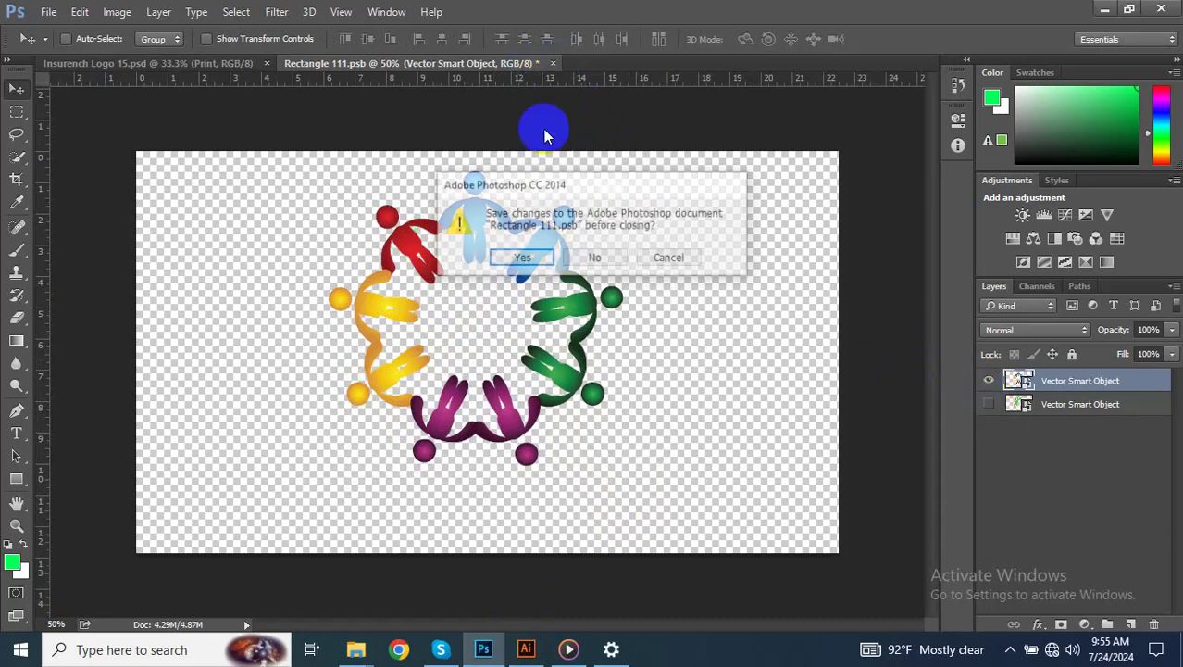
pyautogui.click(530, 256)
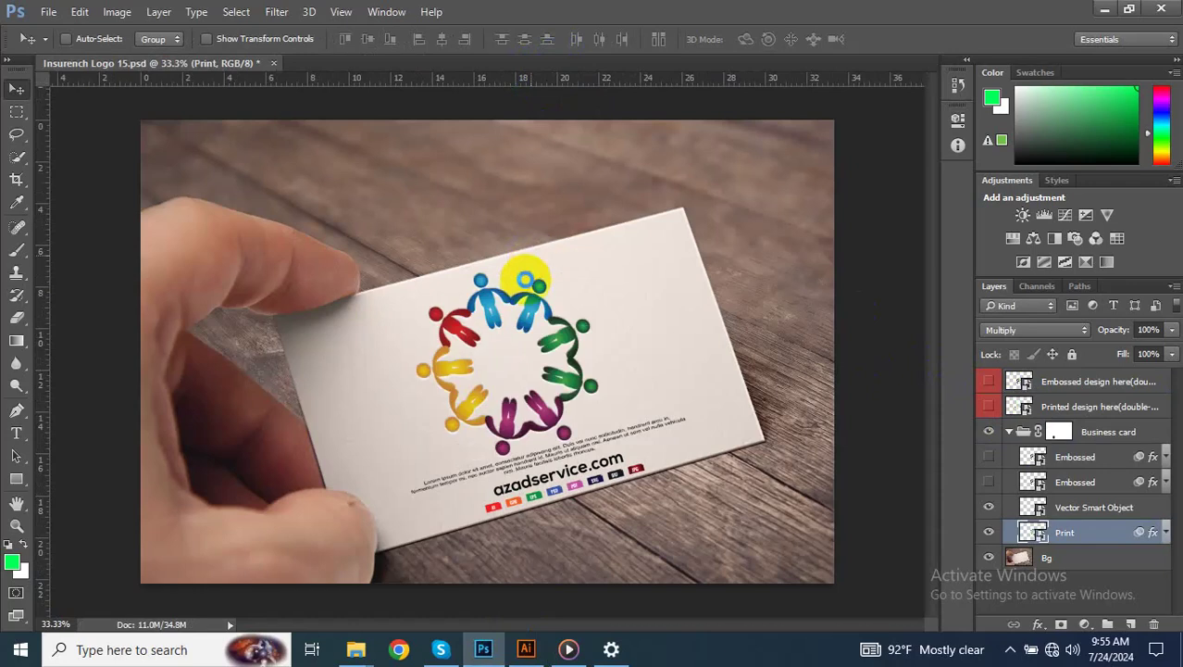
# Save the mockup as the PSD file 'Insurench Logo 16'
pyautogui.hotkey('ctrl', 'shift', 's')
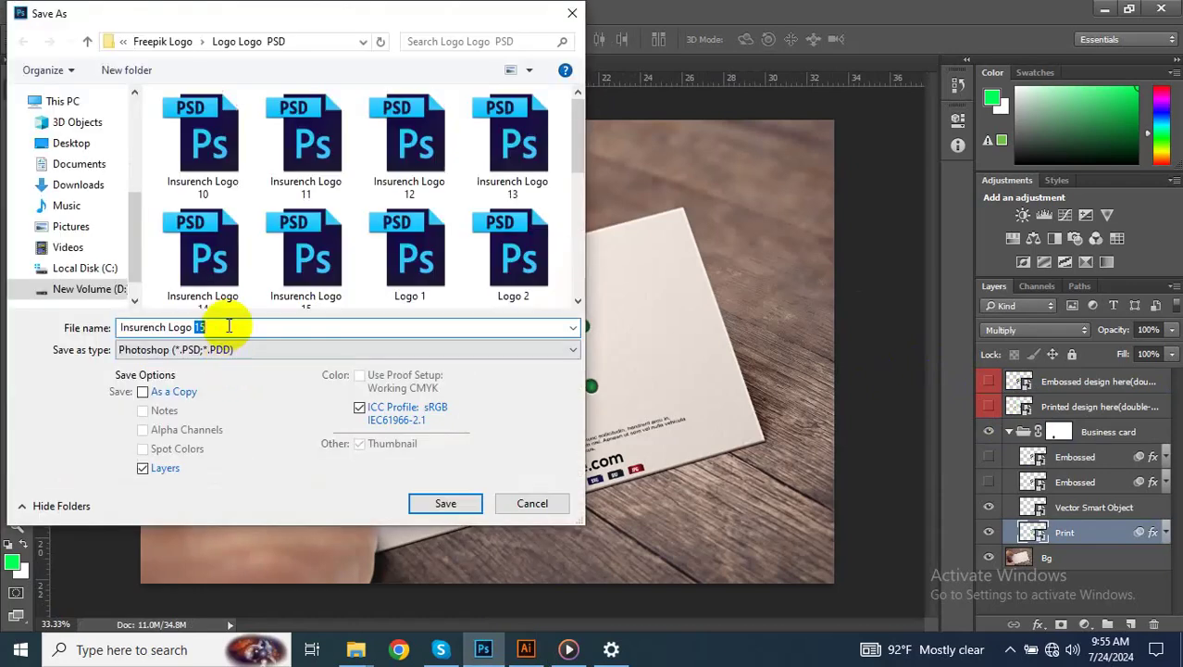
pyautogui.write('16')
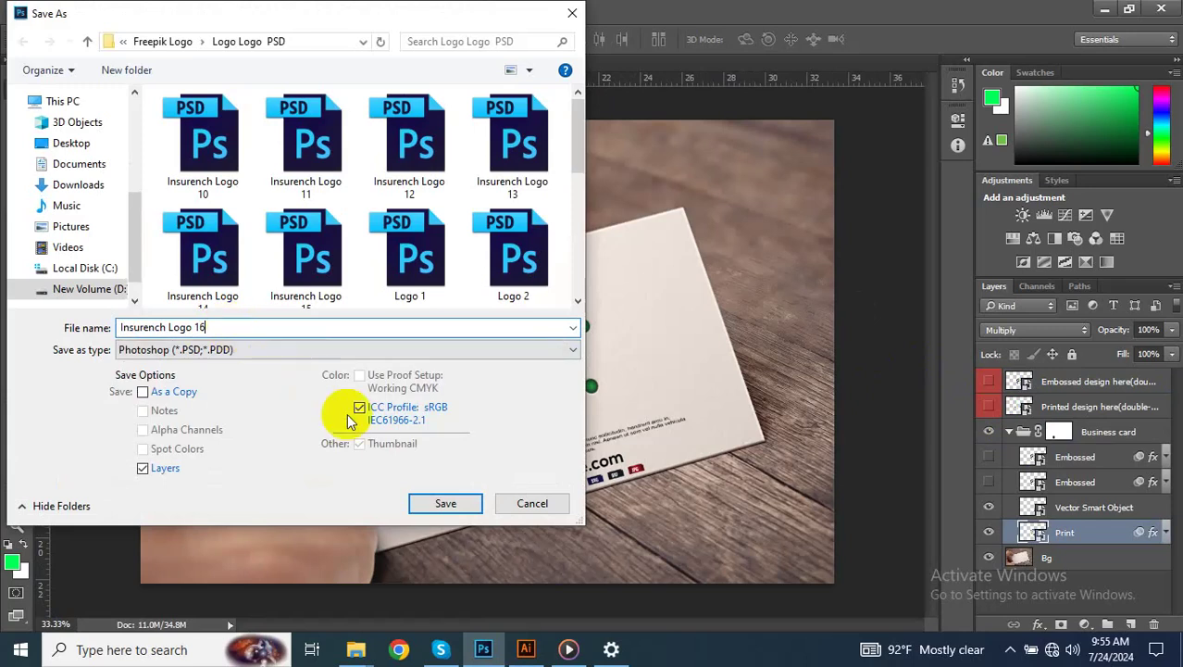
pyautogui.click(448, 505)
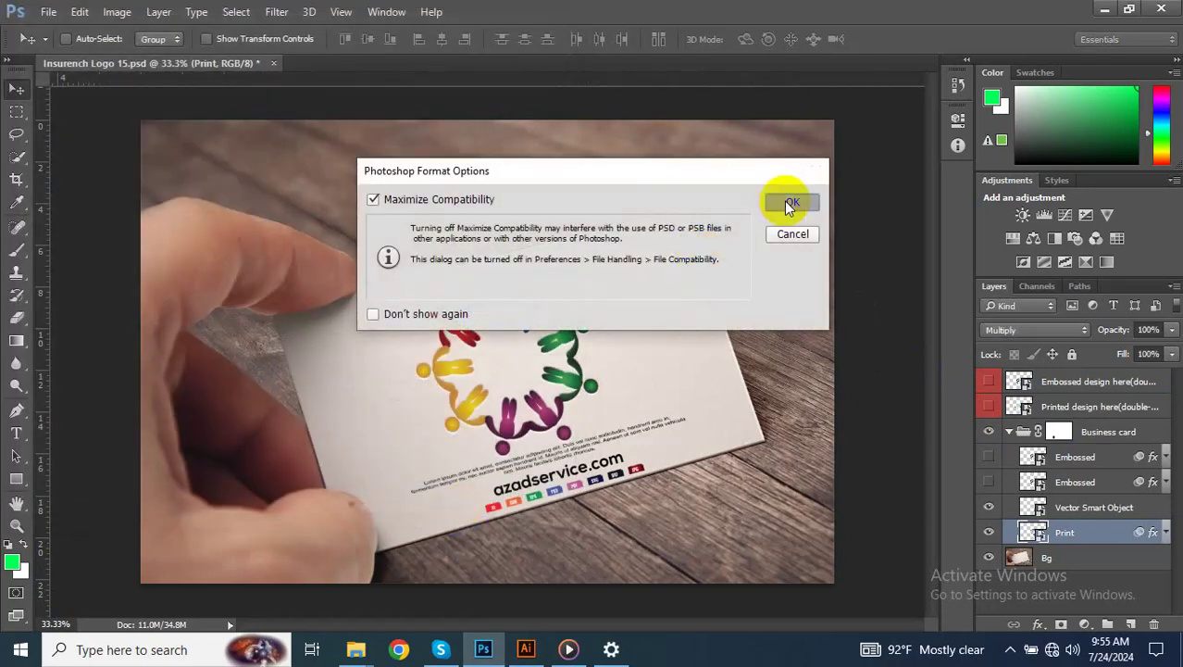
pyautogui.click(785, 201)
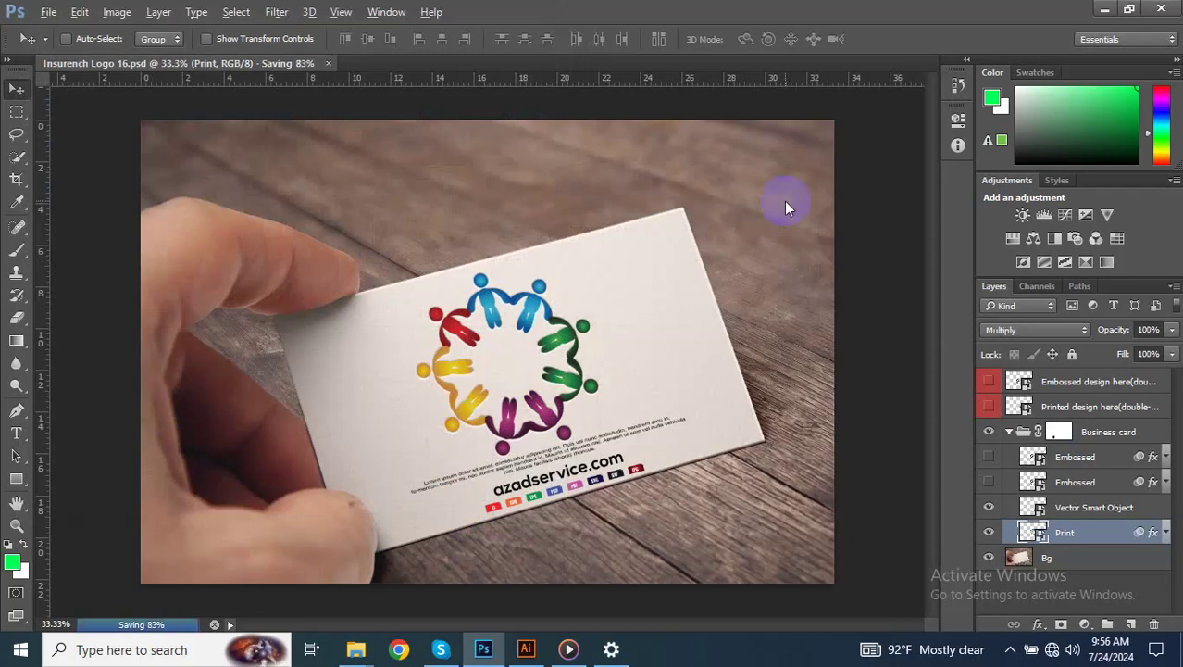
# Export a JPEG copy named Insurench-Logo-16 via Save for Web
pyautogui.hotkey('ctrl', 'alt', 'shift', 's')
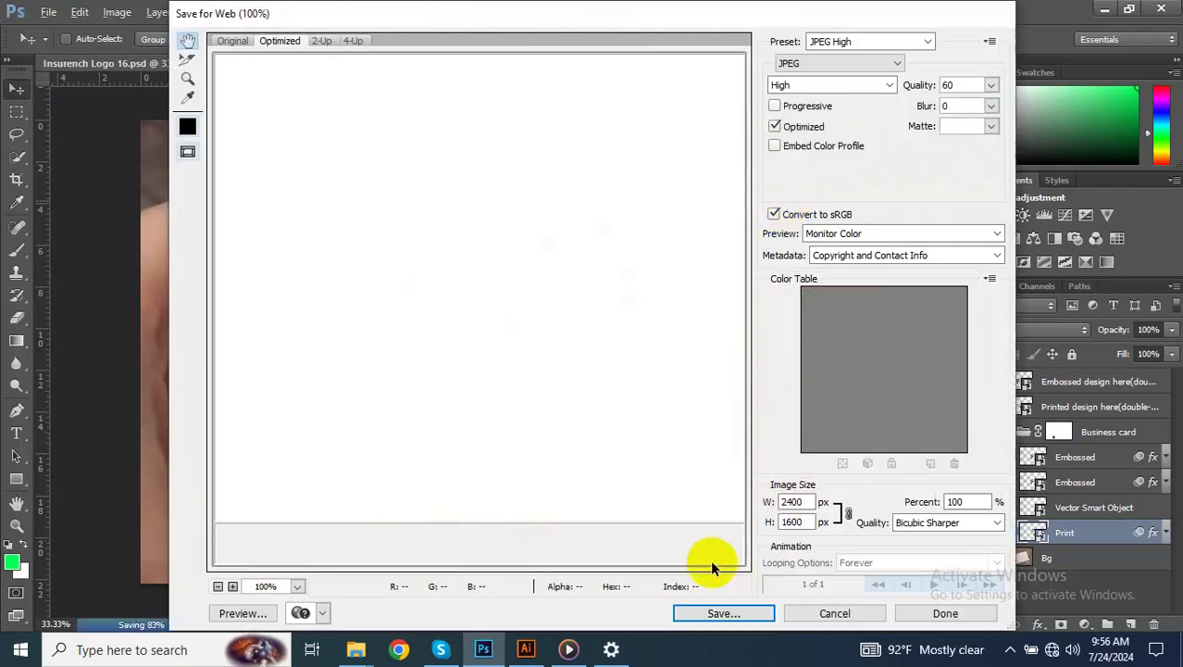
pyautogui.click(715, 615)
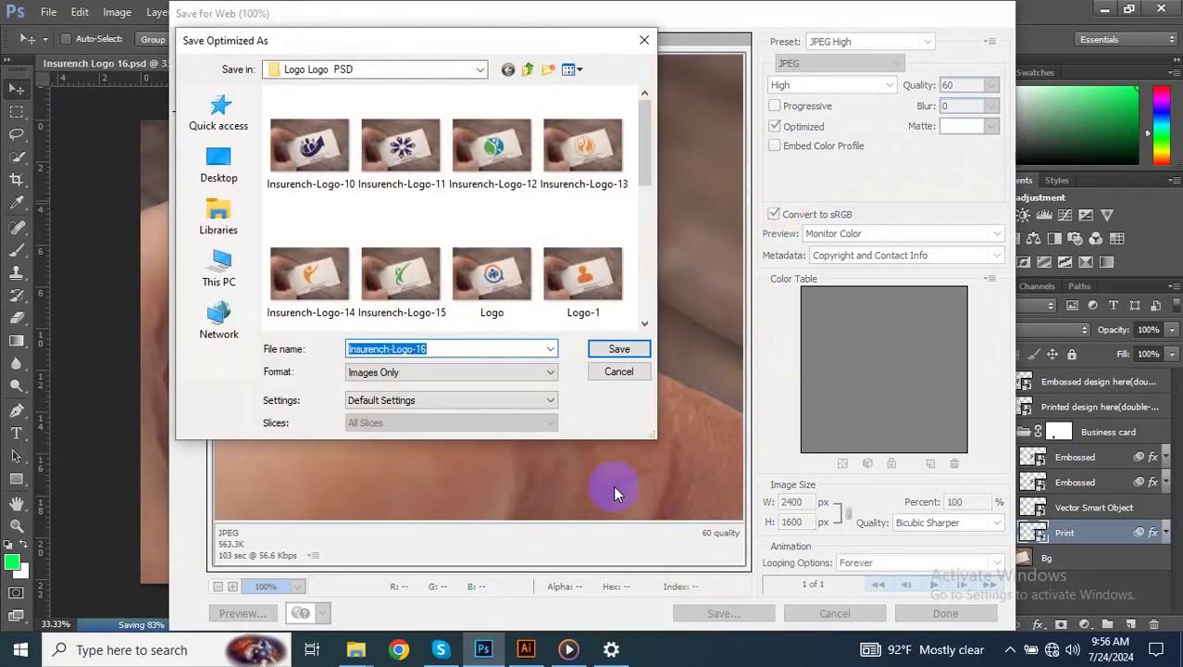
pyautogui.click(619, 345)
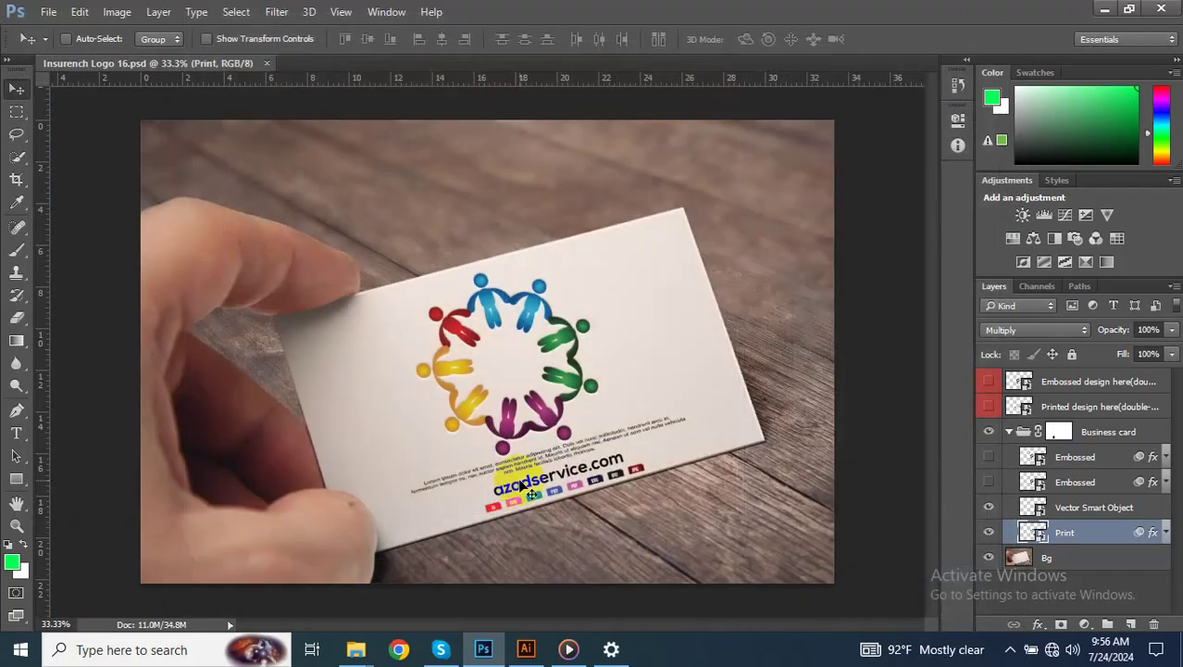
# Pan to and select the gold mandala logo in Illustrator, then return to Photoshop
pyautogui.click(523, 649)
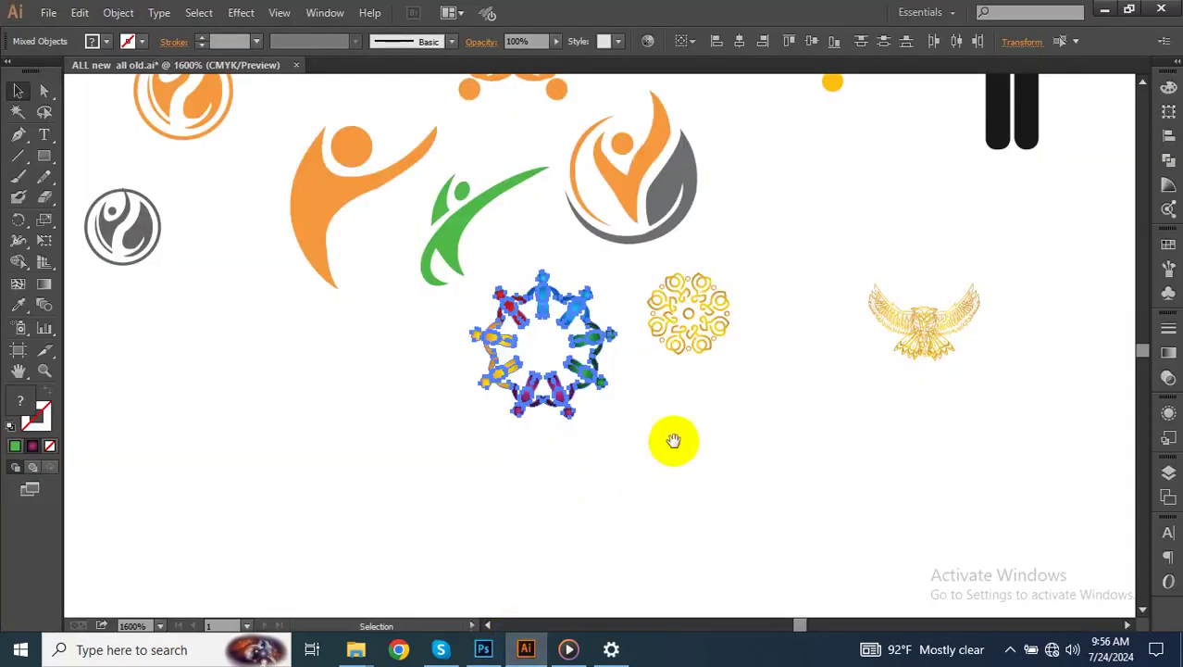
pyautogui.moveTo(672, 440); pyautogui.dragTo(460, 500)
pyautogui.moveTo(526, 456)
pyautogui.mouseDown()
pyautogui.moveTo(442, 319)
pyautogui.moveTo(433, 332)
pyautogui.mouseUp()
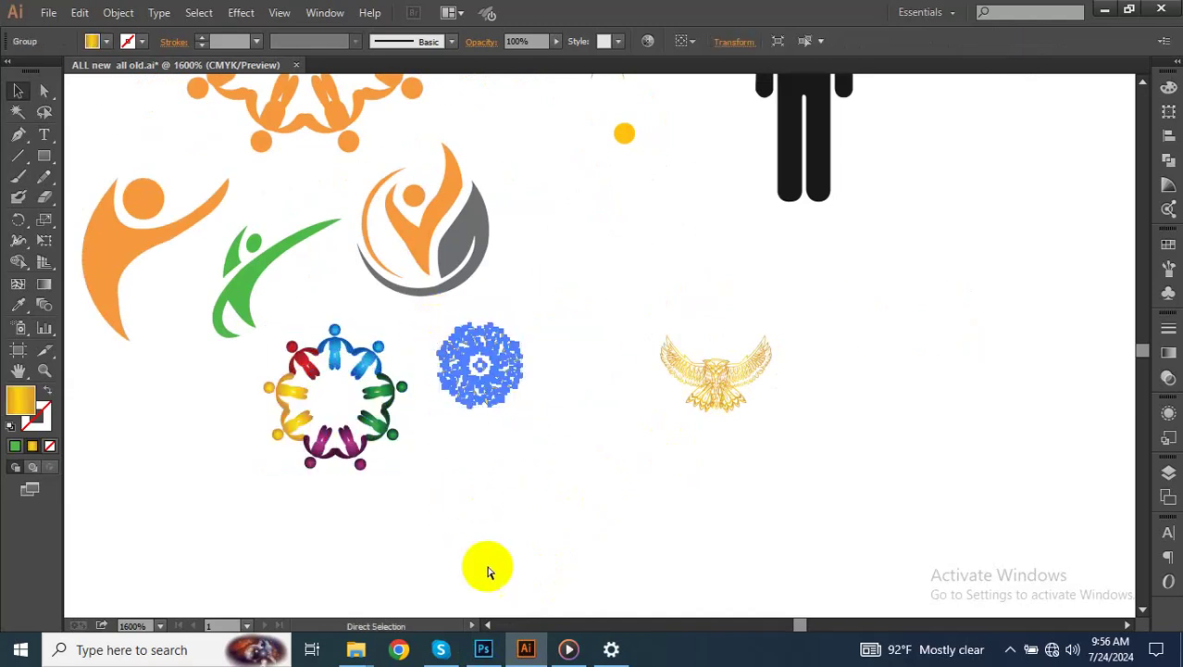
pyautogui.click(483, 650)
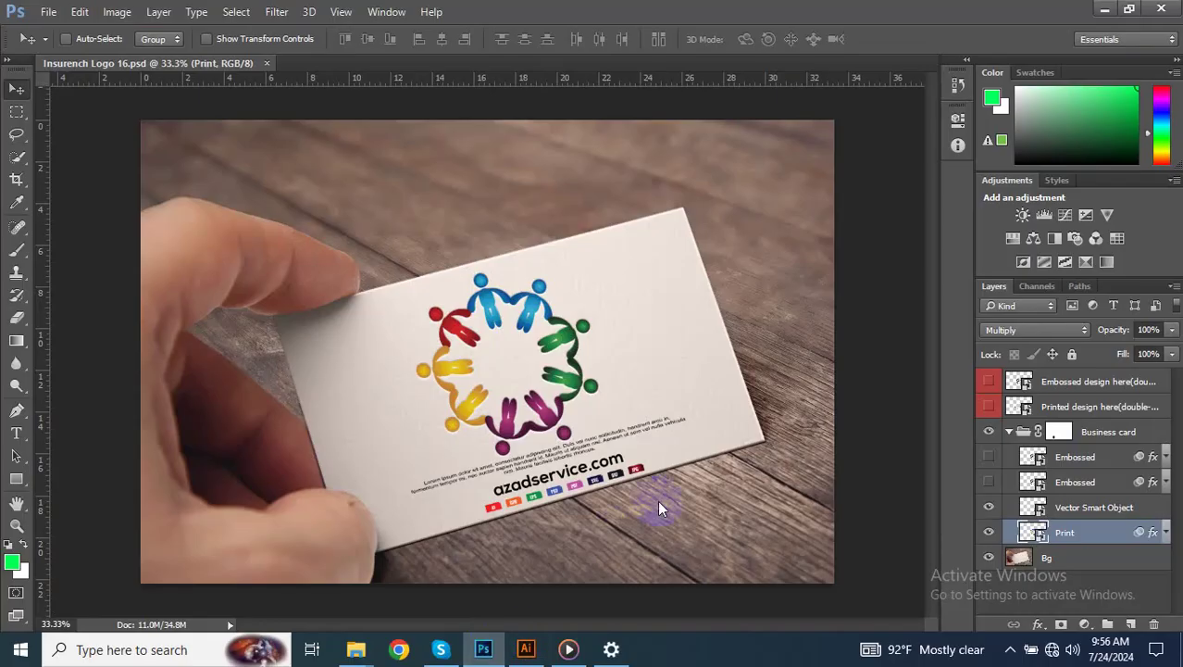
# Paste the gold mandala into the Print smart object, enlarged and moved over the old logo
pyautogui.doubleClick(1034, 532)
pyautogui.hotkey('ctrl', 'v')
pyautogui.click(645, 205)
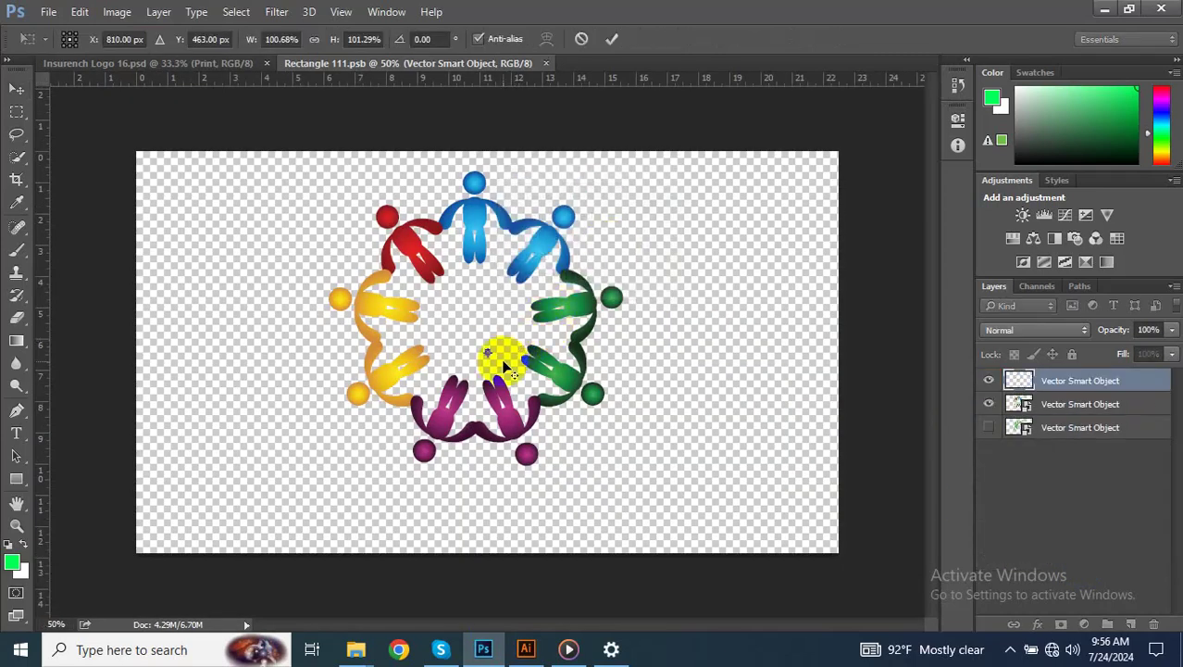
pyautogui.moveTo(488, 357); pyautogui.dragTo(638, 497)
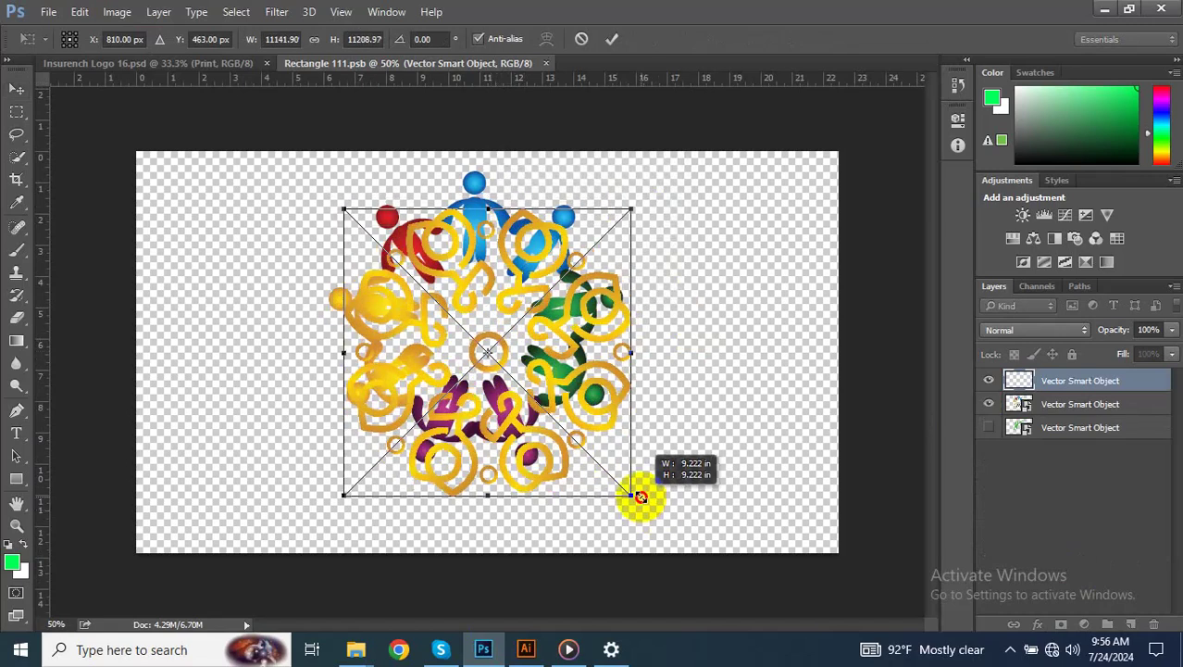
pyautogui.moveTo(551, 446); pyautogui.dragTo(542, 414)
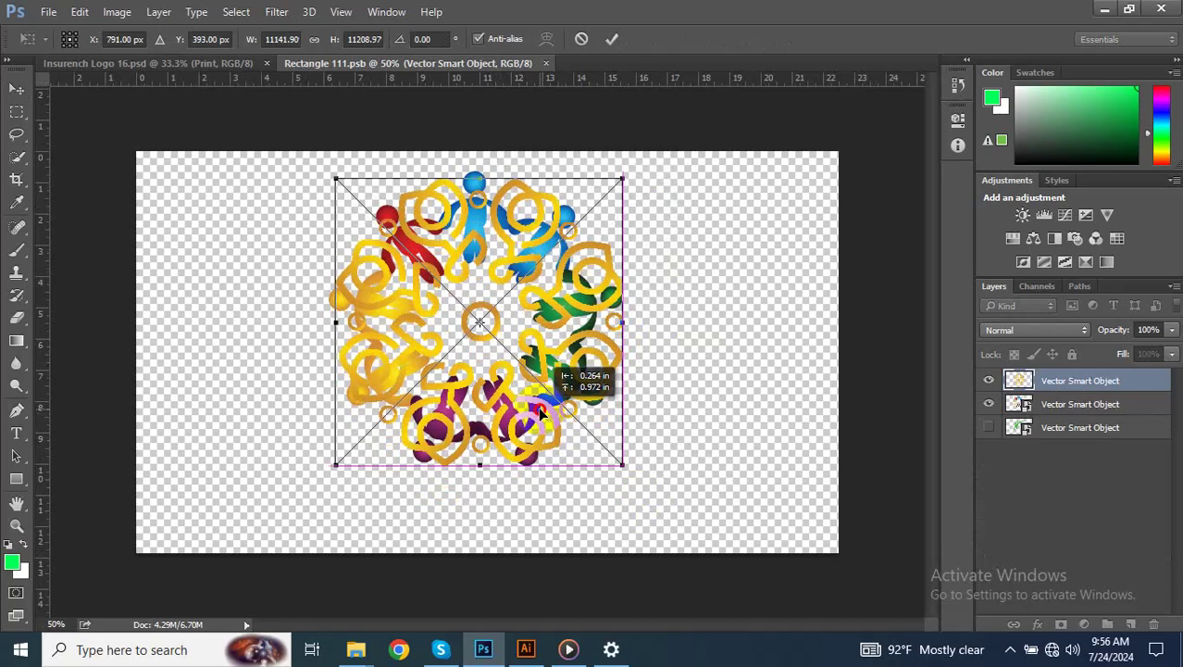
pyautogui.click(719, 408)
# Hide the old people-circle logo layer and save the smart object into the mockup
pyautogui.click(989, 404)
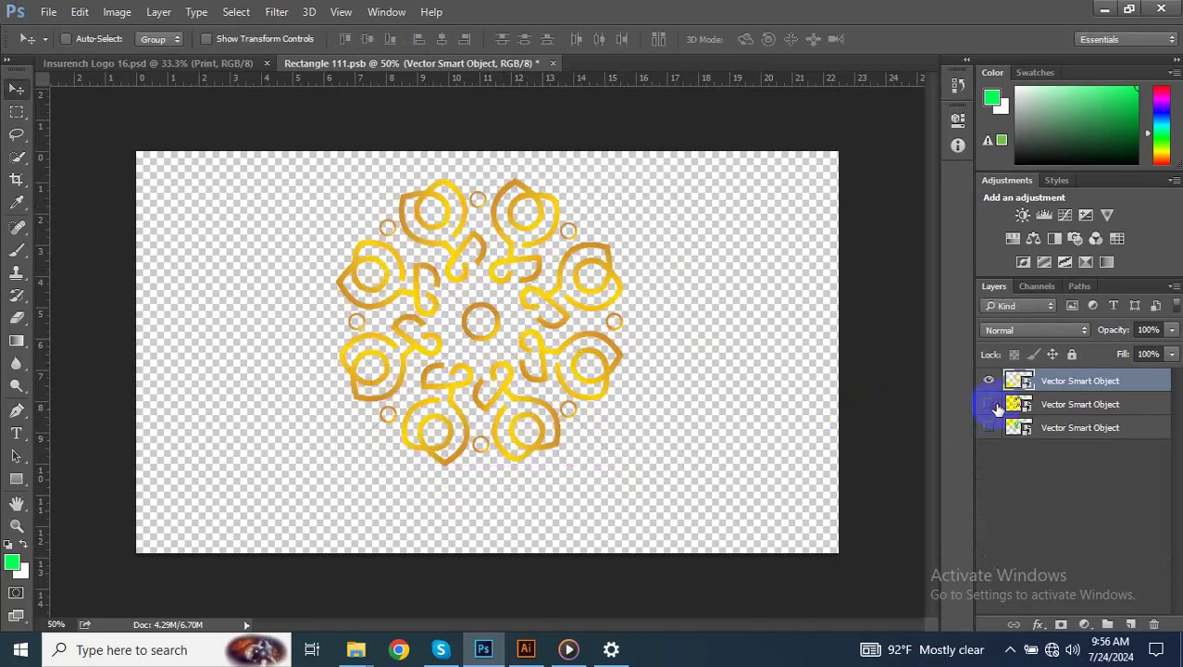
pyautogui.click(553, 63)
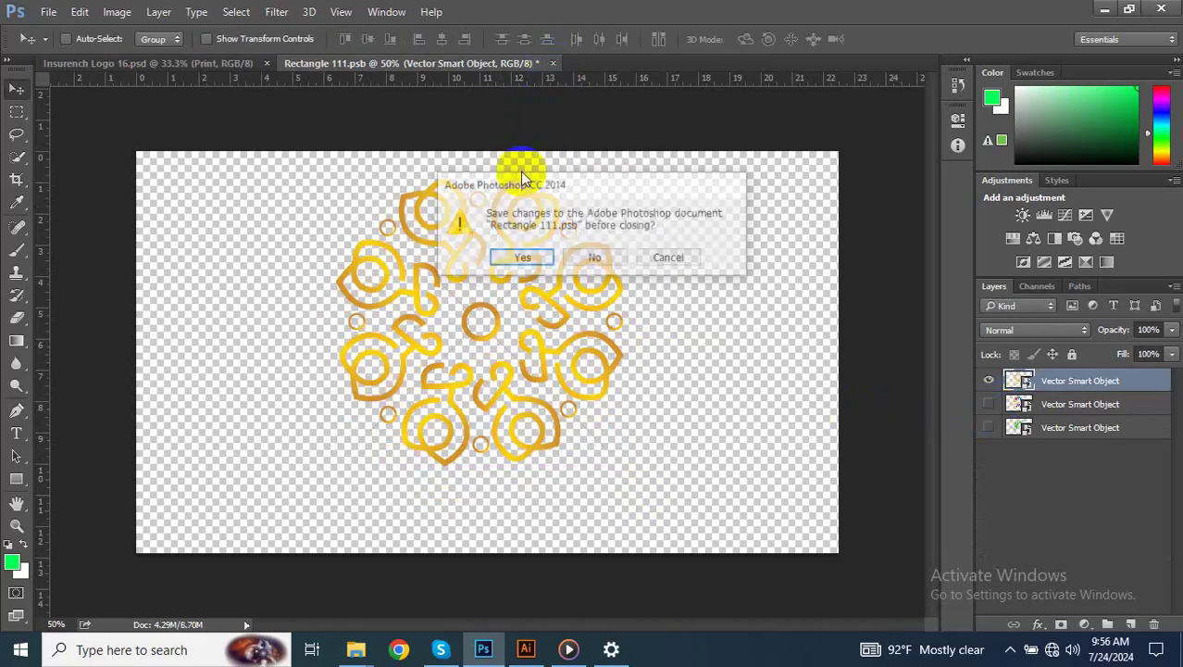
pyautogui.click(510, 255)
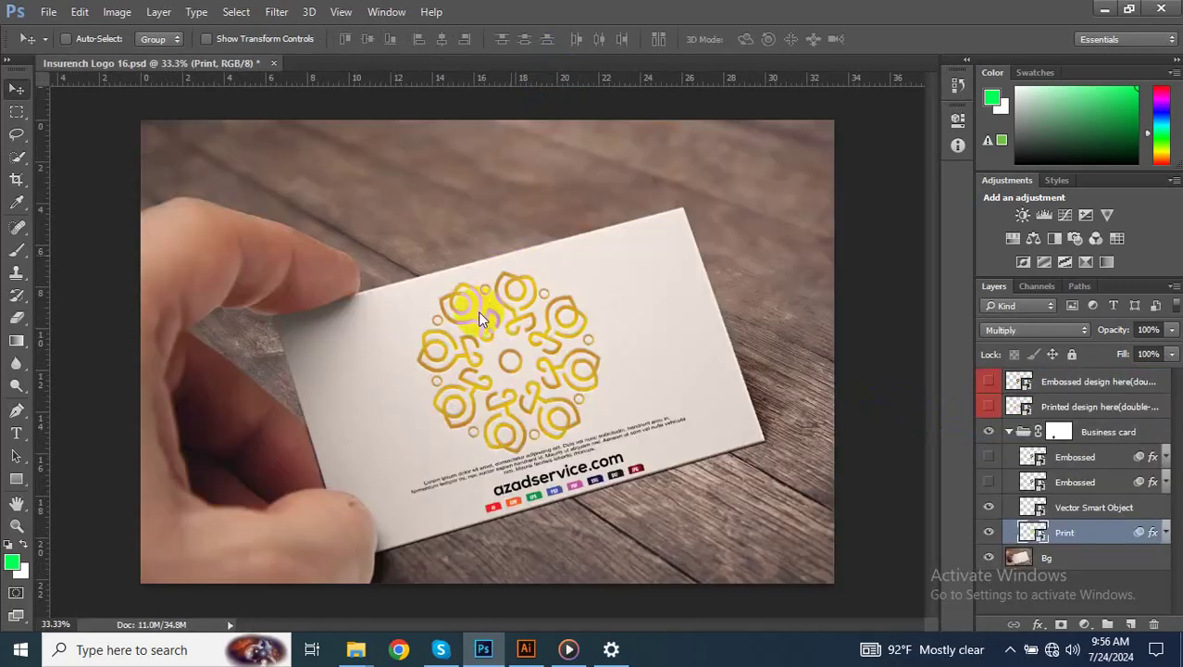
# Save the mockup as 'Insurench Logo 17.psd' with maximum compatibility
pyautogui.hotkey('ctrl', 'shift', 's')
pyautogui.doubleClick(224, 328)
pyautogui.write('1')
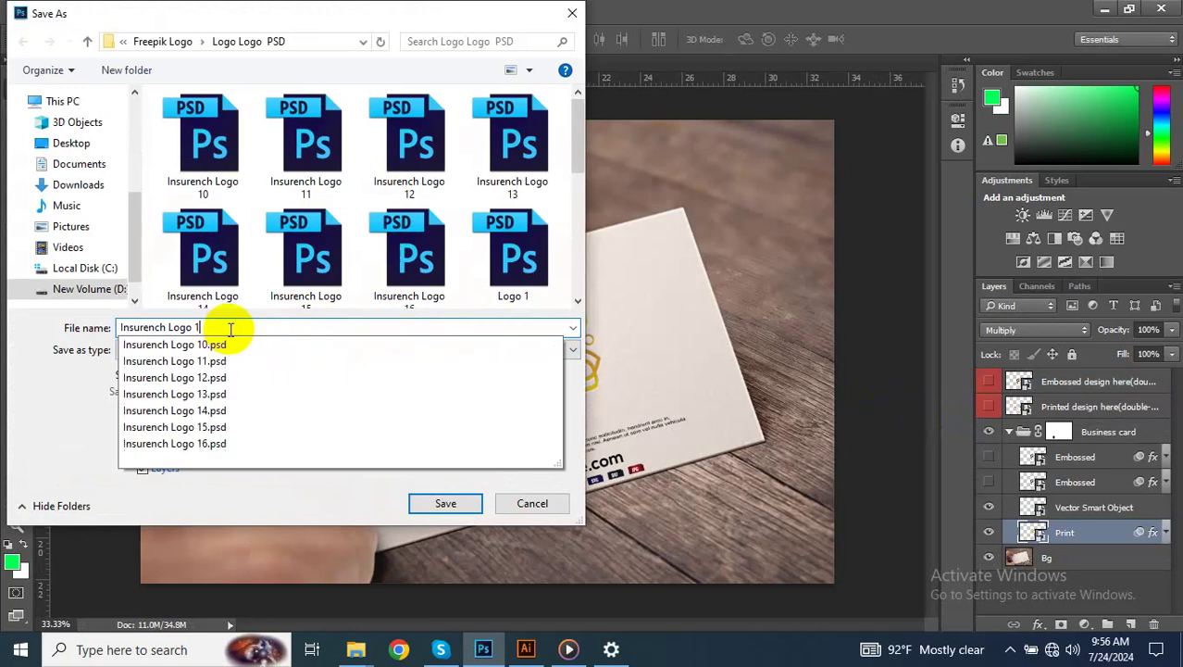
pyautogui.write('7')
pyautogui.click(434, 496)
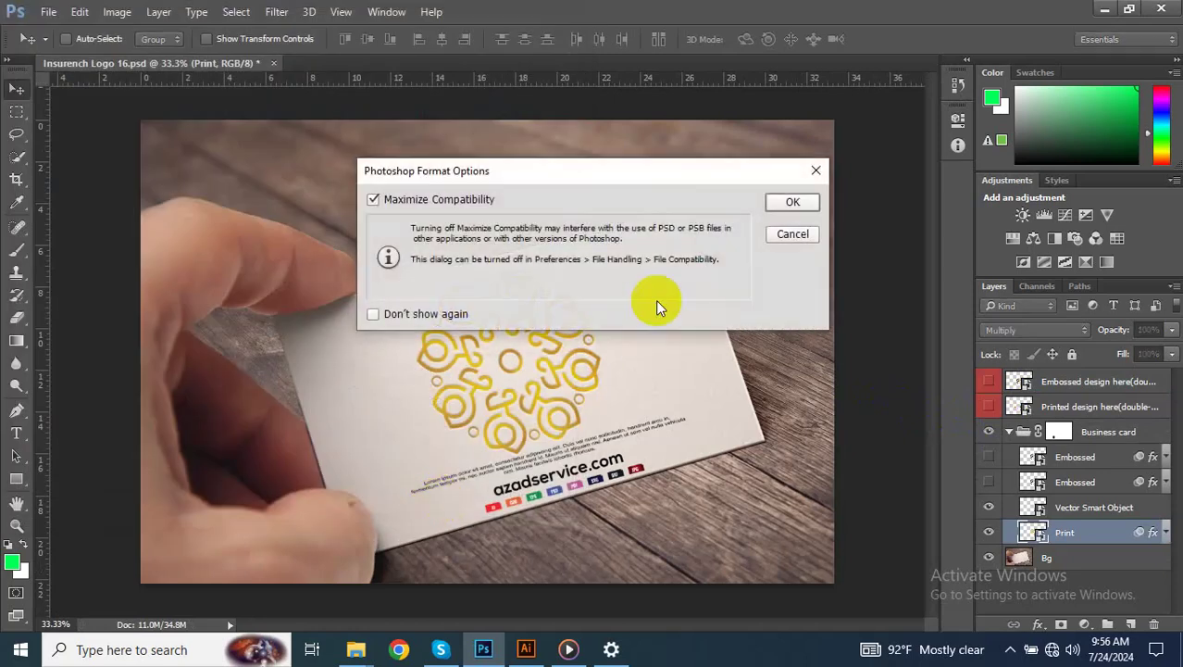
pyautogui.click(789, 197)
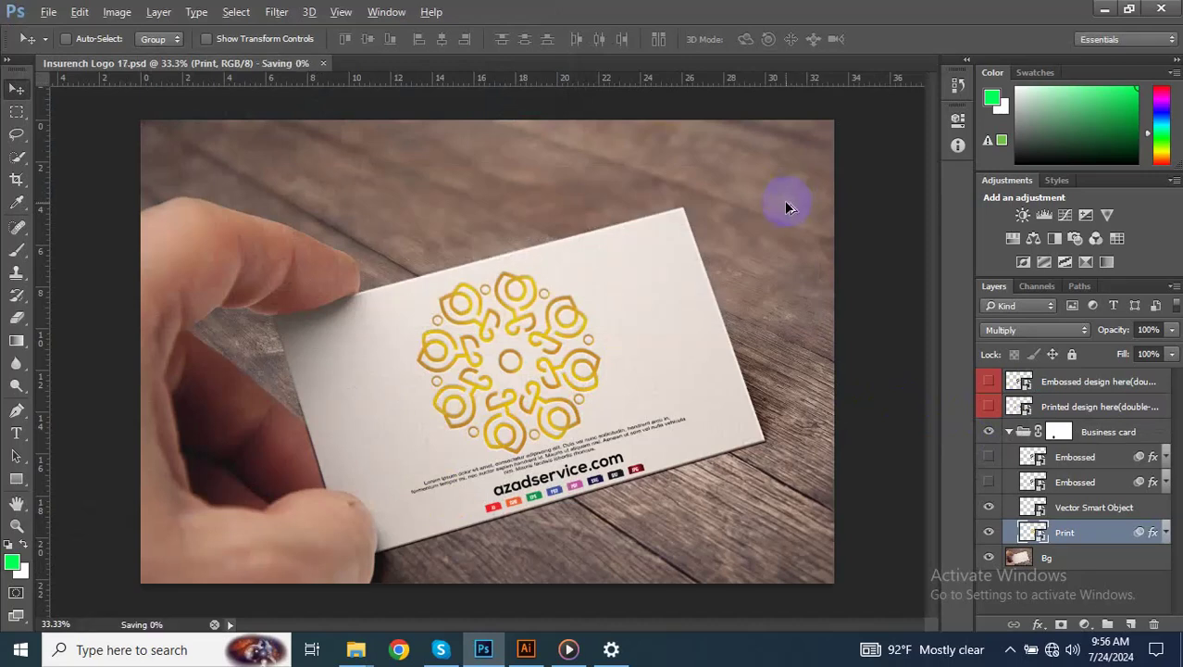
# Export a JPEG copy named Insurench-Logo-17 via Save for Web
pyautogui.hotkey('ctrl', 'alt', 'shift', 's')
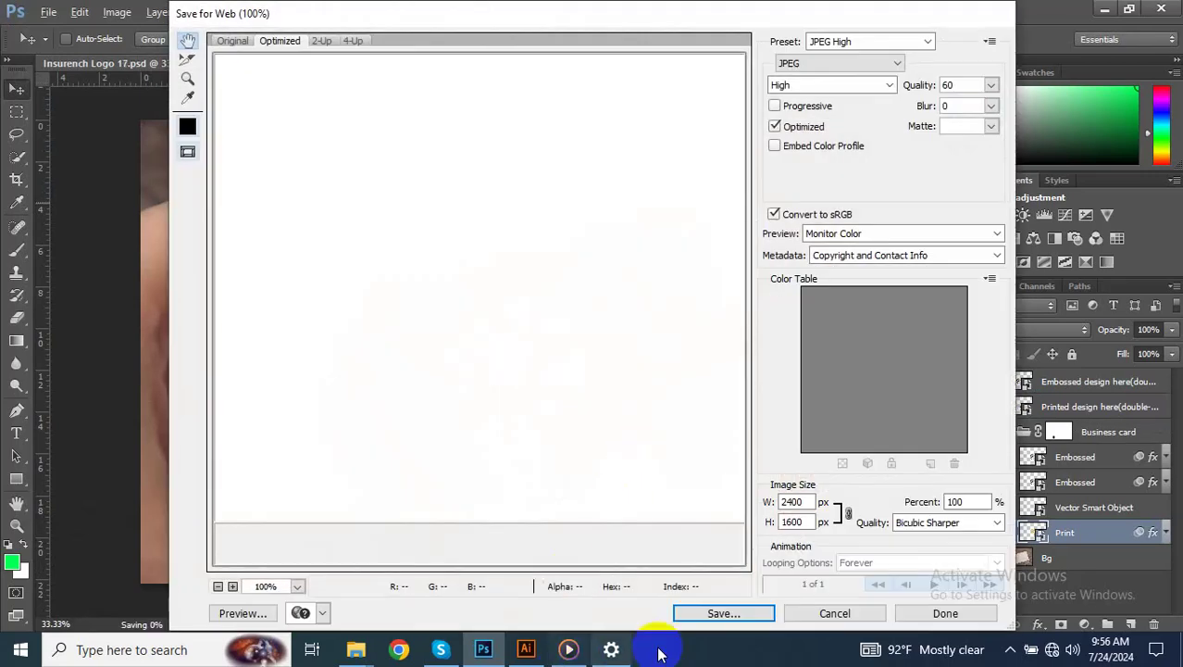
pyautogui.click(730, 615)
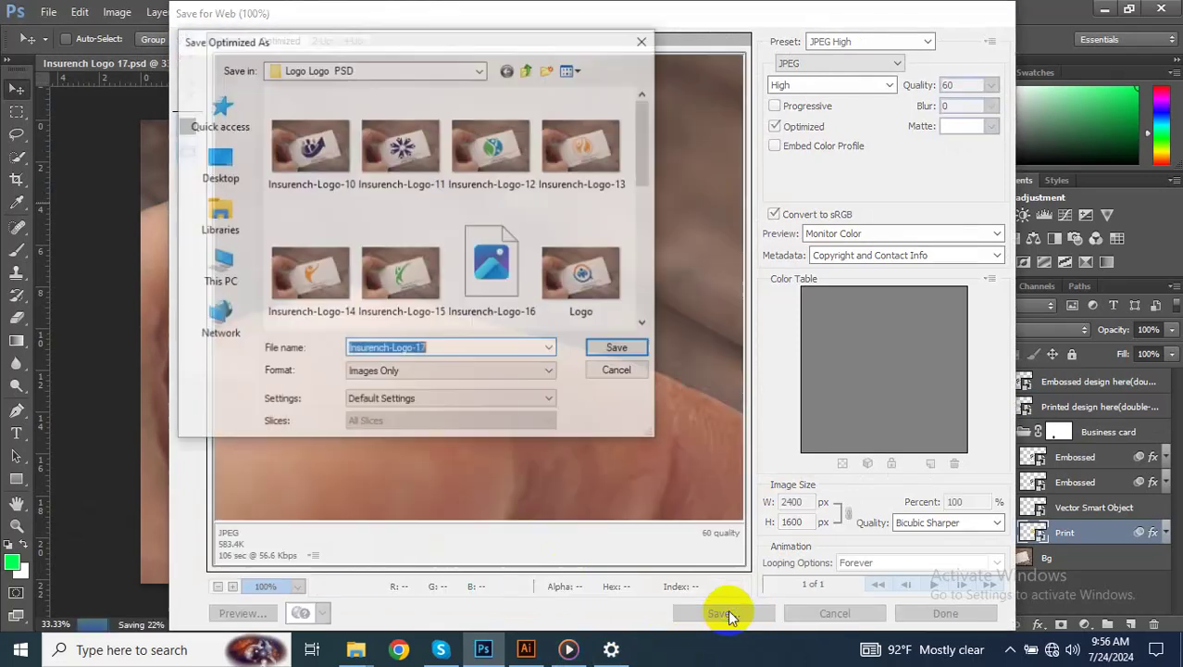
pyautogui.click(623, 354)
pyautogui.click(528, 649)
# Pan to and select the gold owl line art in Illustrator, then return to Photoshop
pyautogui.moveTo(691, 492); pyautogui.dragTo(608, 567)
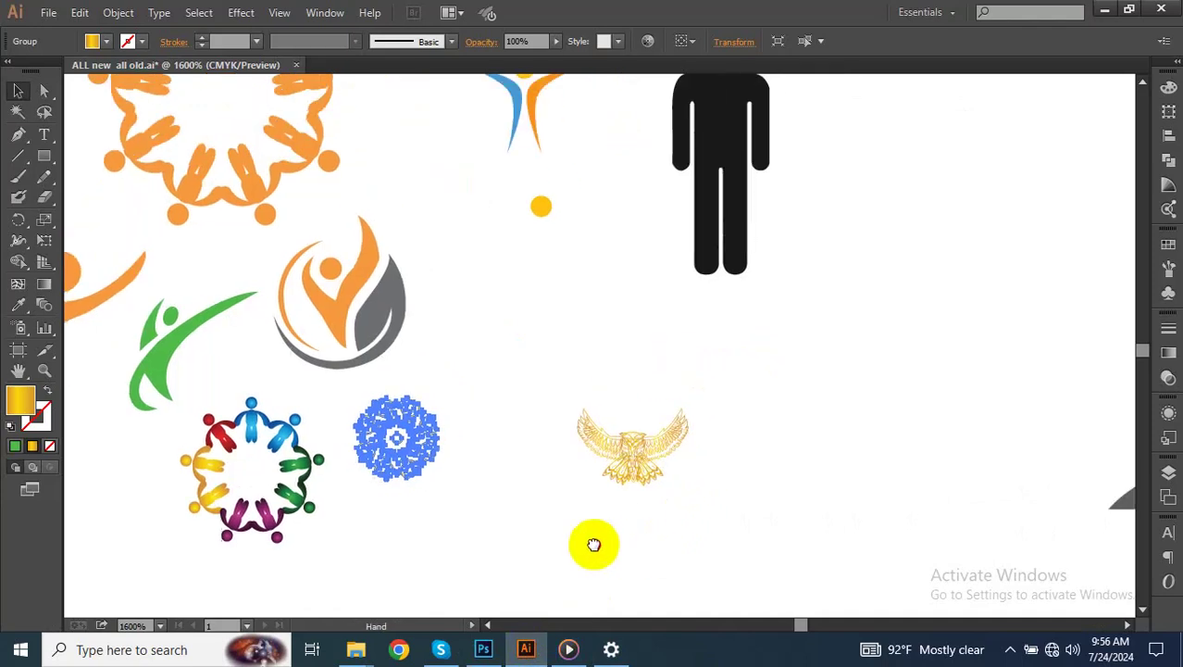
pyautogui.moveTo(674, 531); pyautogui.dragTo(573, 396)
pyautogui.hotkey('ctrl', 'z')
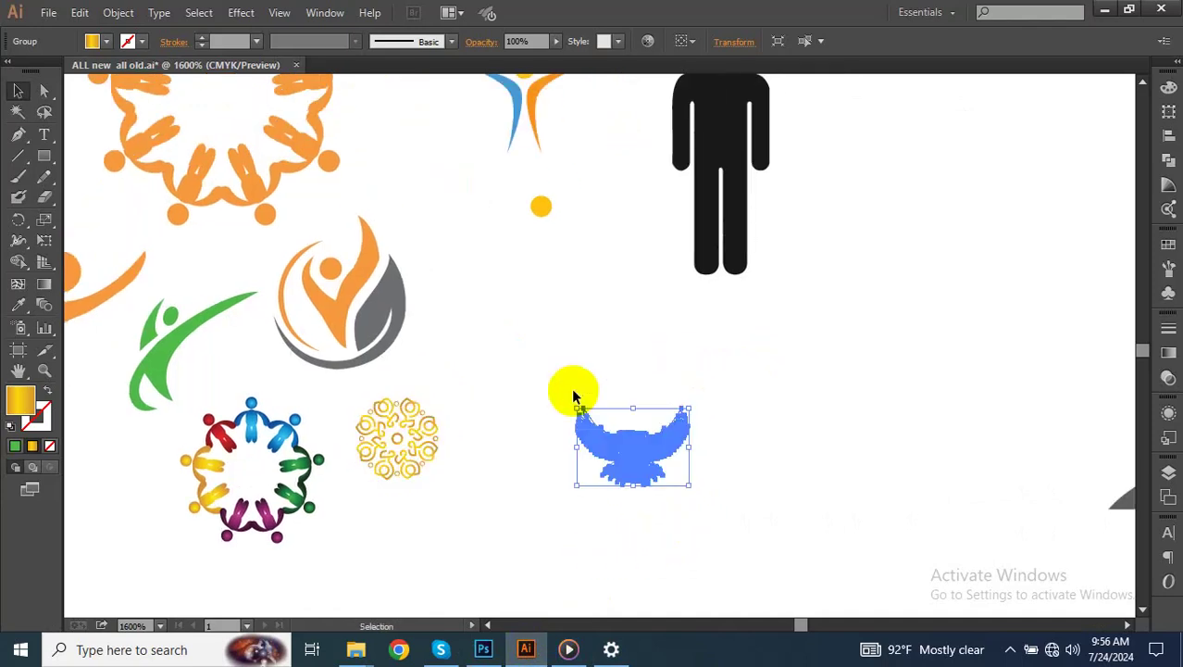
pyautogui.click(483, 649)
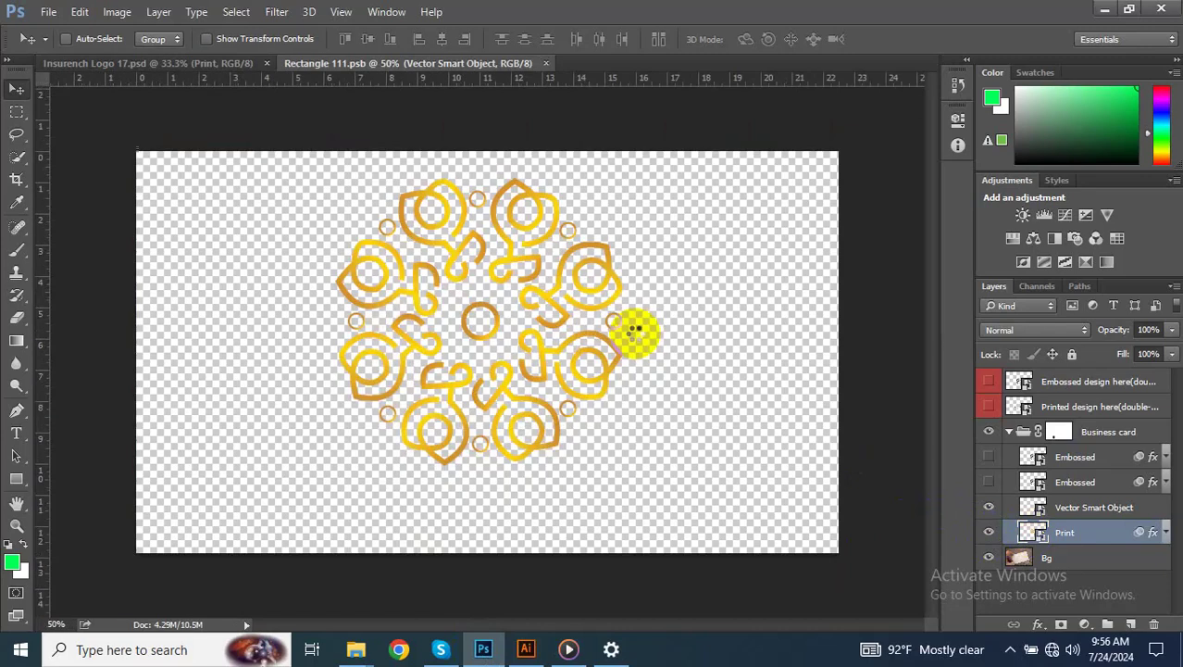
# Paste the gold owl artwork as a smart object, then enlarge and position it
pyautogui.hotkey('ctrl', 'v')
pyautogui.click(648, 204)
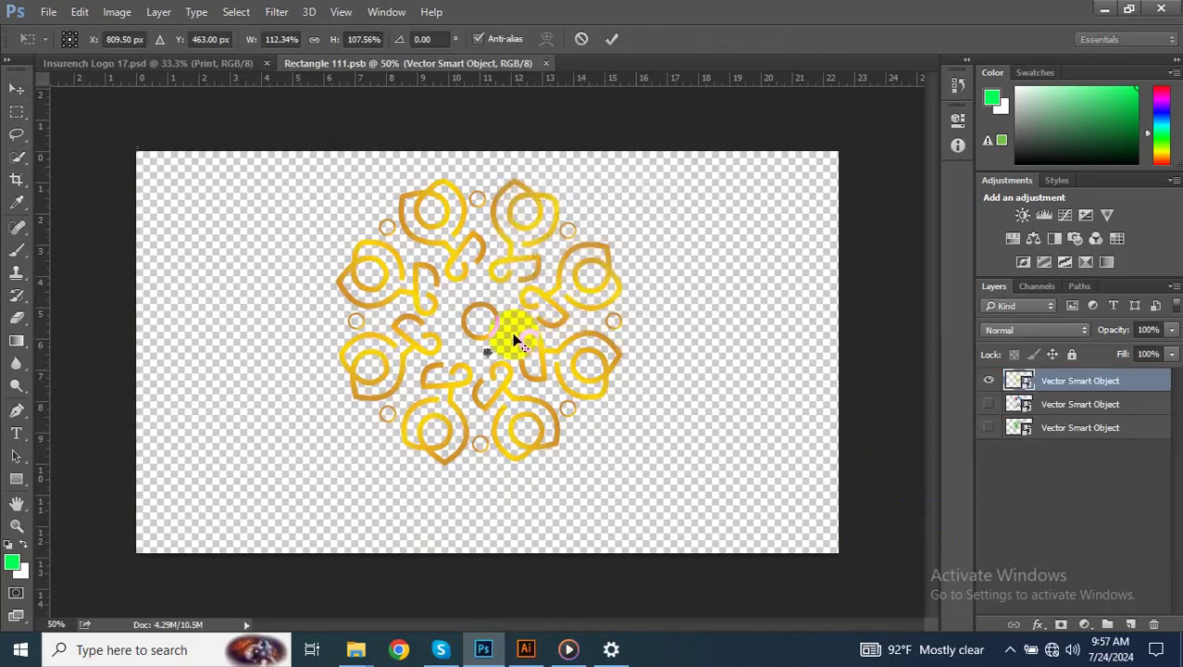
pyautogui.moveTo(488, 356); pyautogui.dragTo(680, 491)
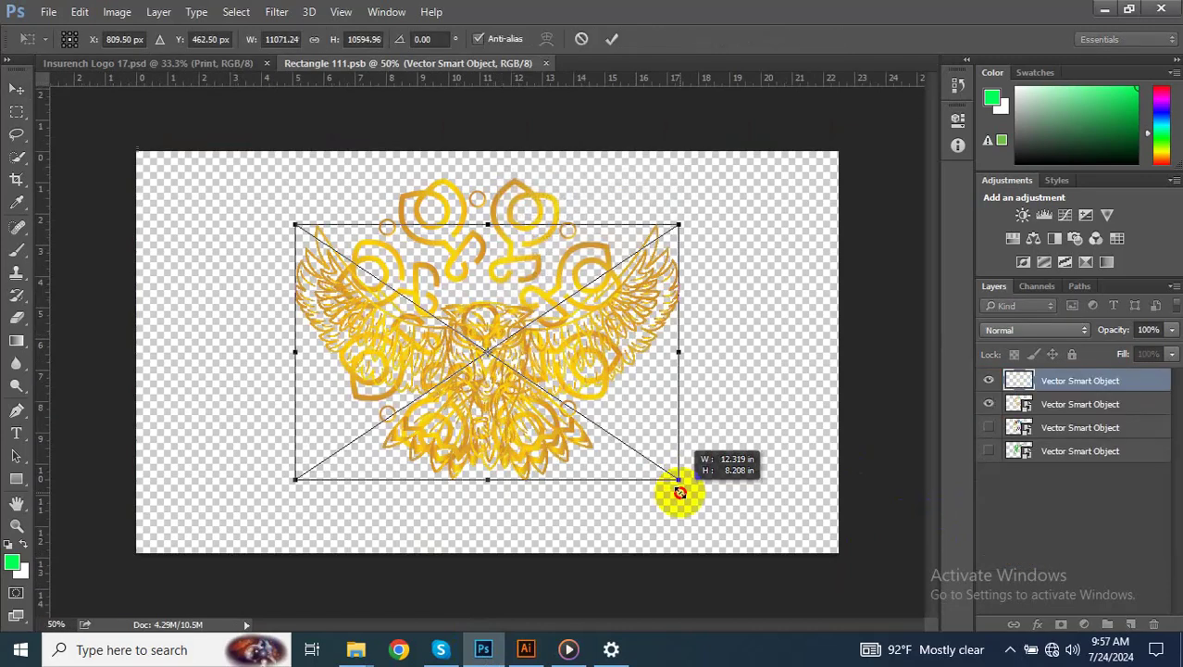
pyautogui.moveTo(535, 400); pyautogui.dragTo(505, 329)
pyautogui.moveTo(685, 446); pyautogui.dragTo(685, 447)
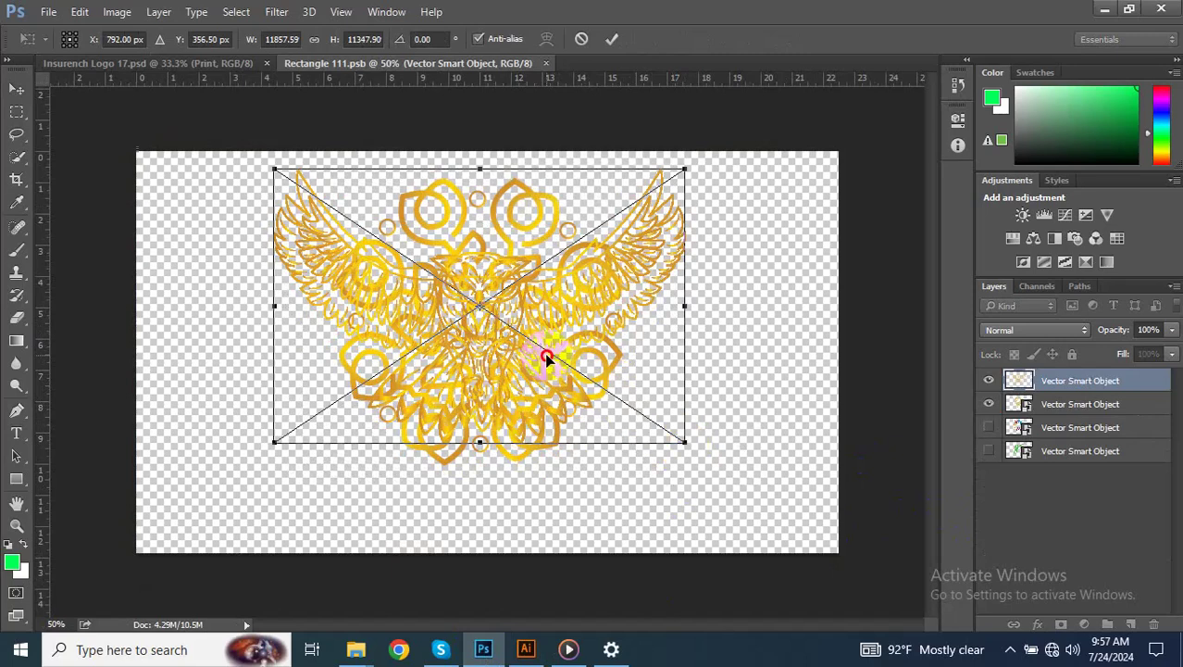
pyautogui.press('Return')
# Hide the mandala layer and save the owl logo back into the mockup
pyautogui.click(989, 404)
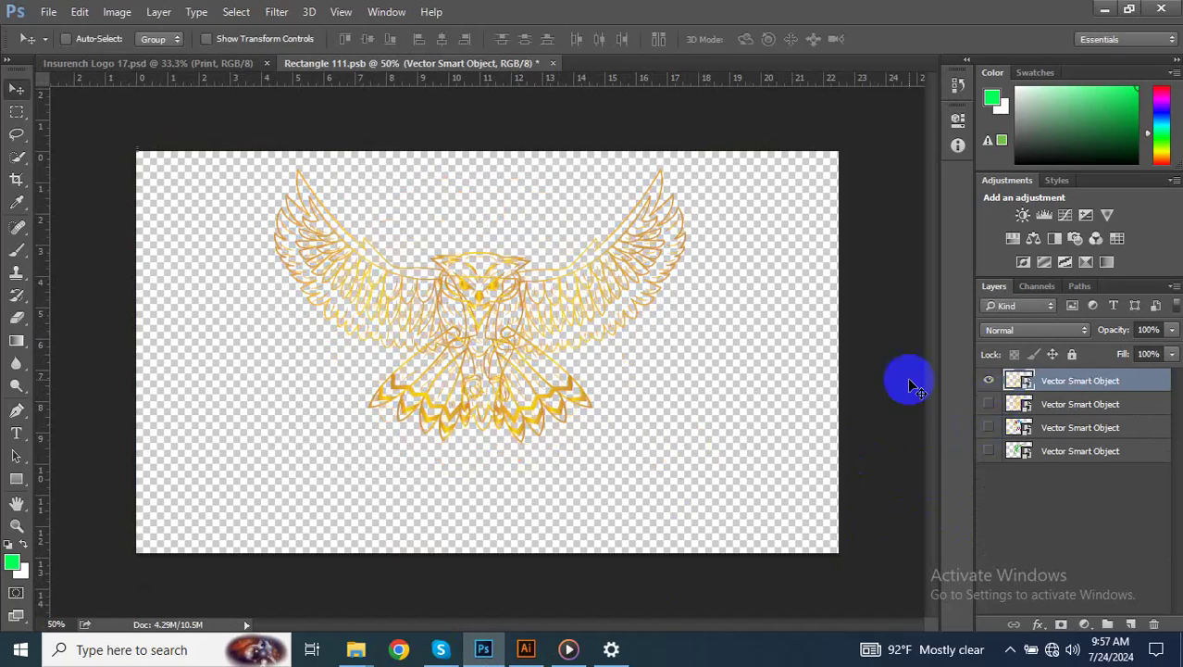
pyautogui.click(550, 68)
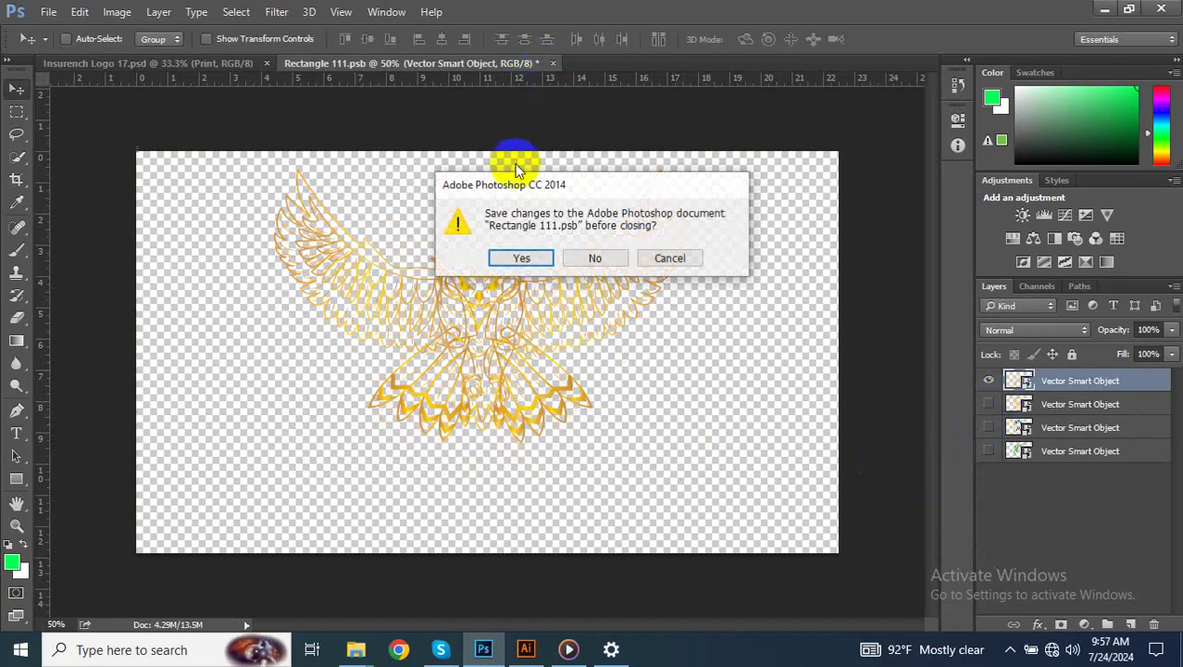
pyautogui.click(518, 256)
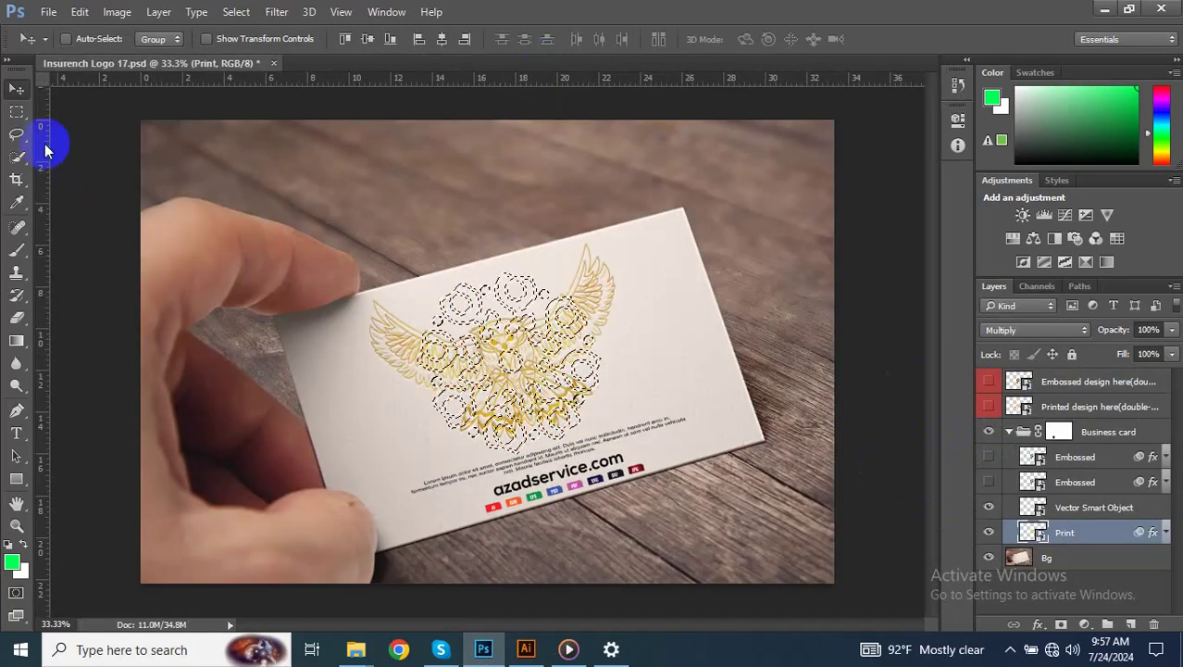
# Save the mockup as Insurench Logo 18.psd with maximum compatibility
pyautogui.click(17, 111)
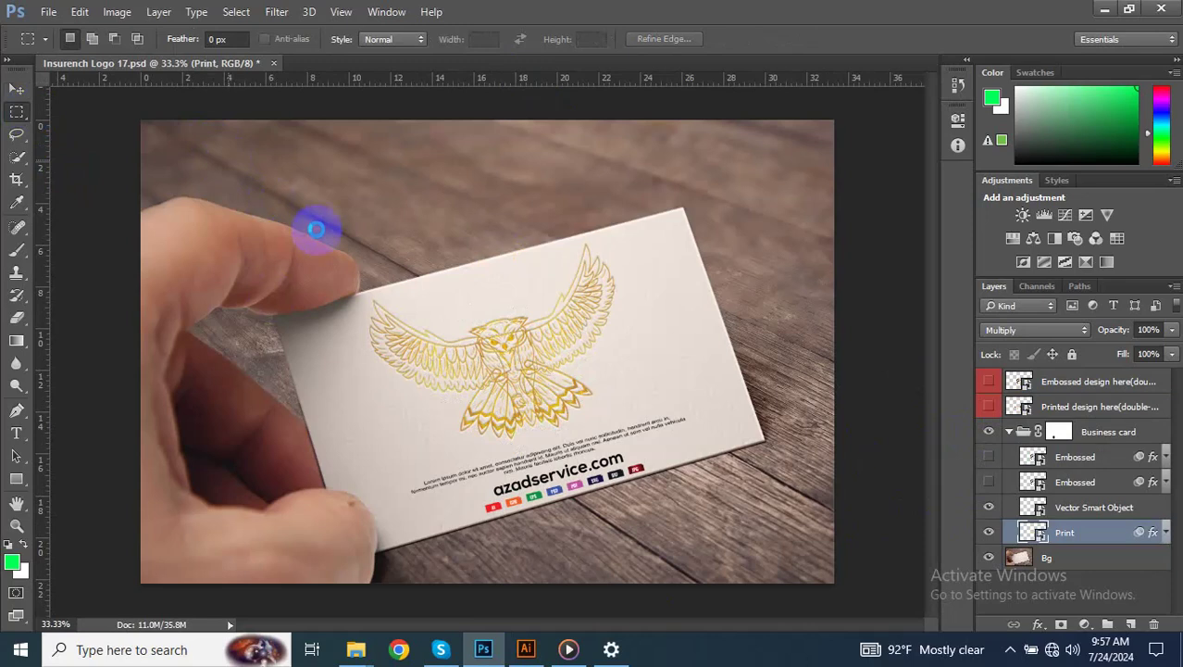
pyautogui.hotkey('shift', 'ctrl', 's')
pyautogui.doubleClick(219, 329)
pyautogui.write('18')
pyautogui.click(453, 503)
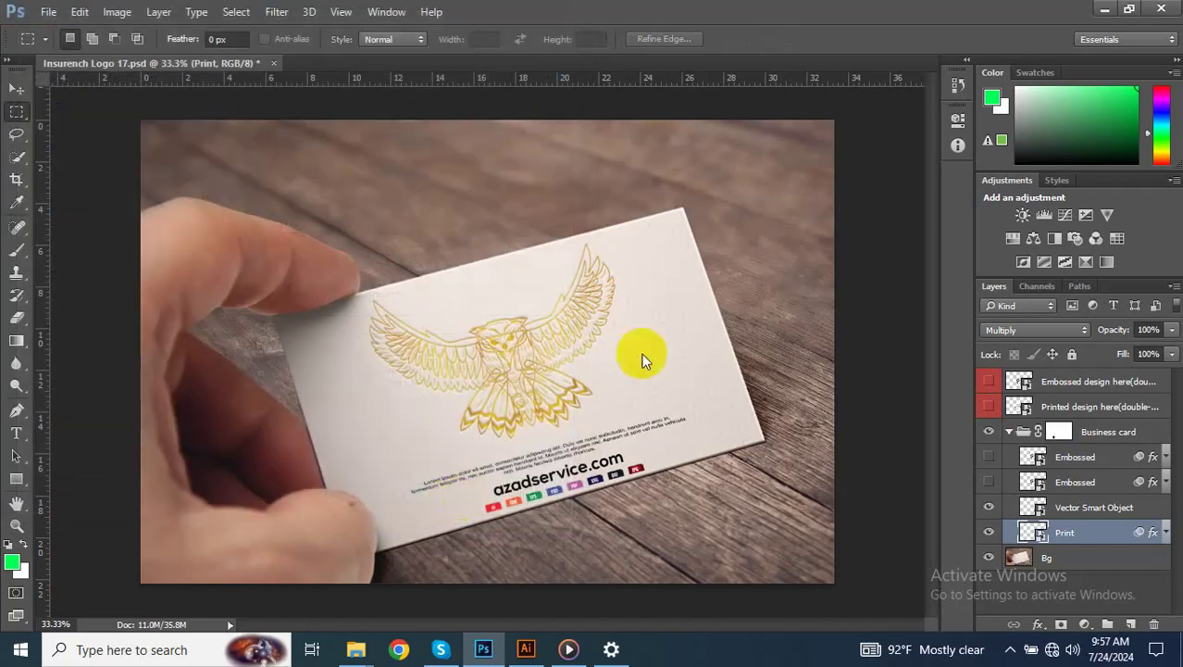
pyautogui.click(770, 203)
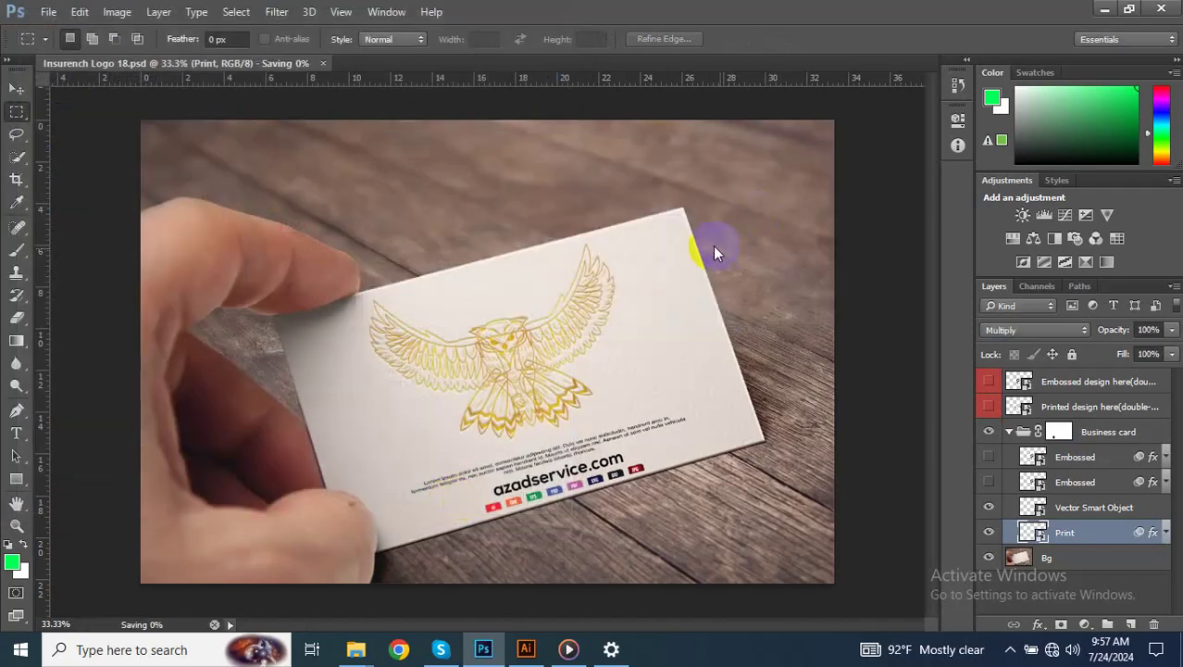
# Export a JPEG copy of the owl mockup via Save for Web
pyautogui.hotkey('ctrl', 'alt', 'shift', 's')
pyautogui.click(722, 613)
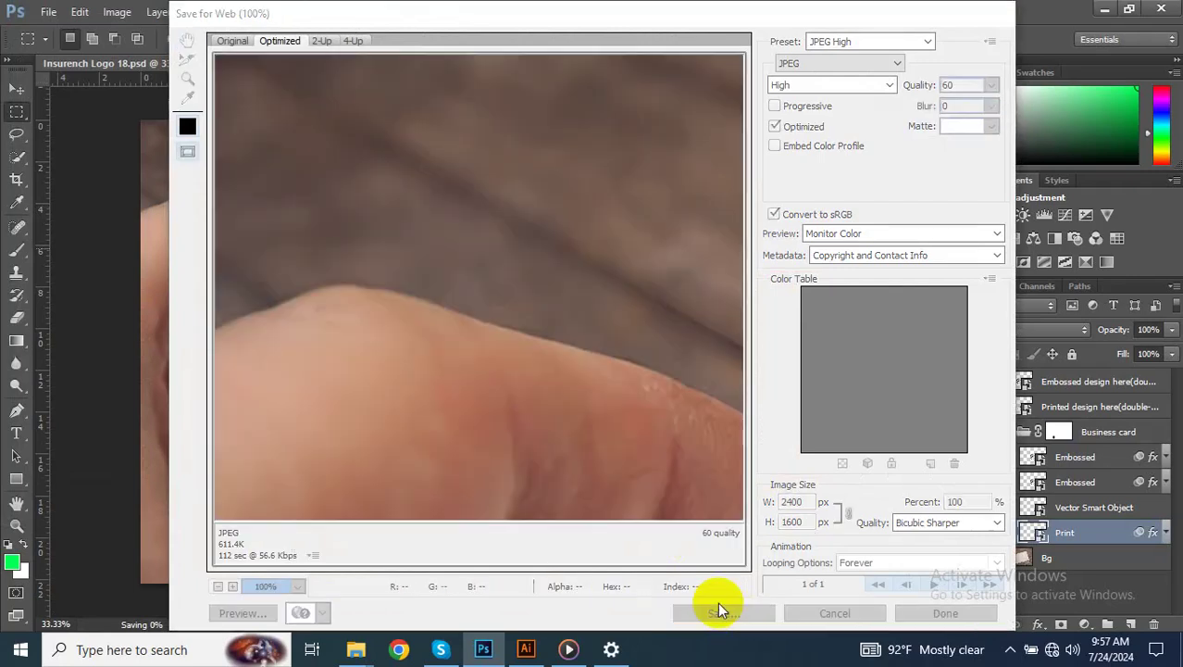
pyautogui.click(604, 344)
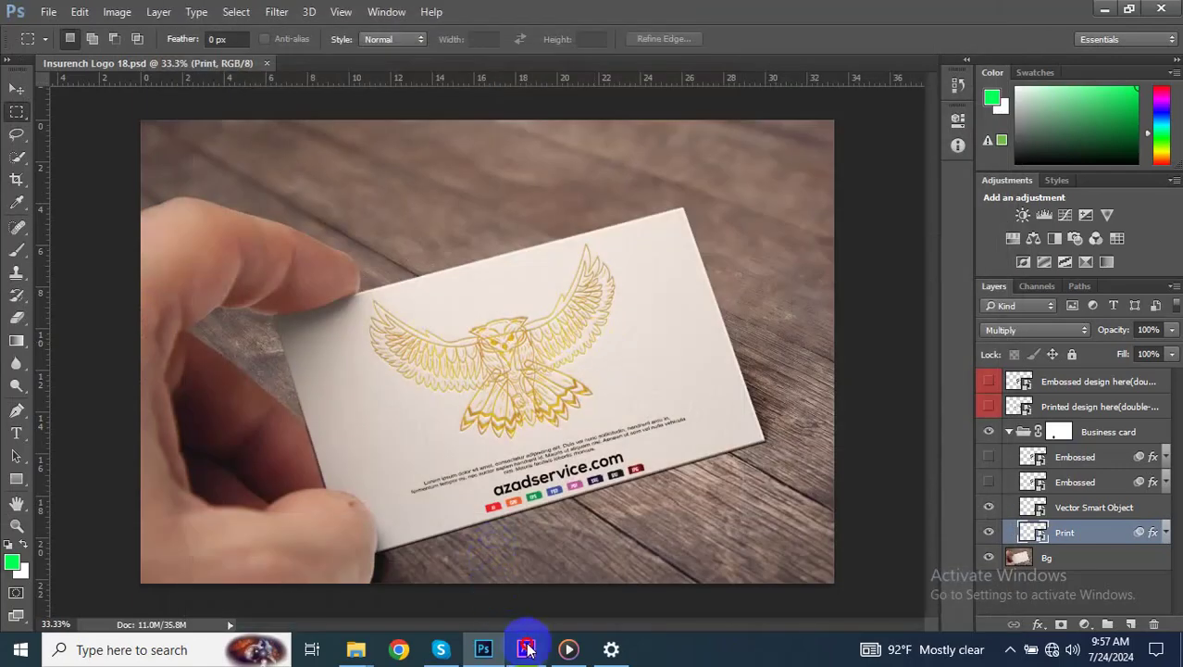
# Select the small blue and orange figure logo in Illustrator, then return to Photoshop
pyautogui.click(525, 648)
pyautogui.scroll(-1, 558, 411)
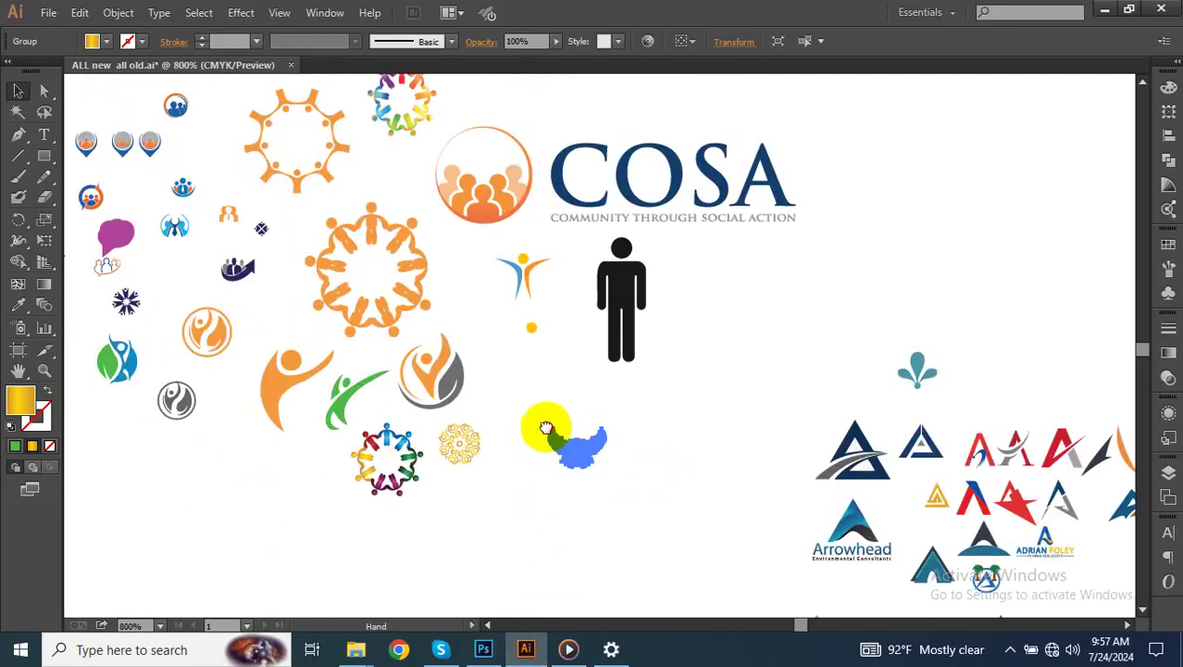
pyautogui.moveTo(557, 402); pyautogui.dragTo(544, 442)
pyautogui.scroll(1, 481, 273)
pyautogui.scroll(1, 515, 280)
pyautogui.click(534, 321)
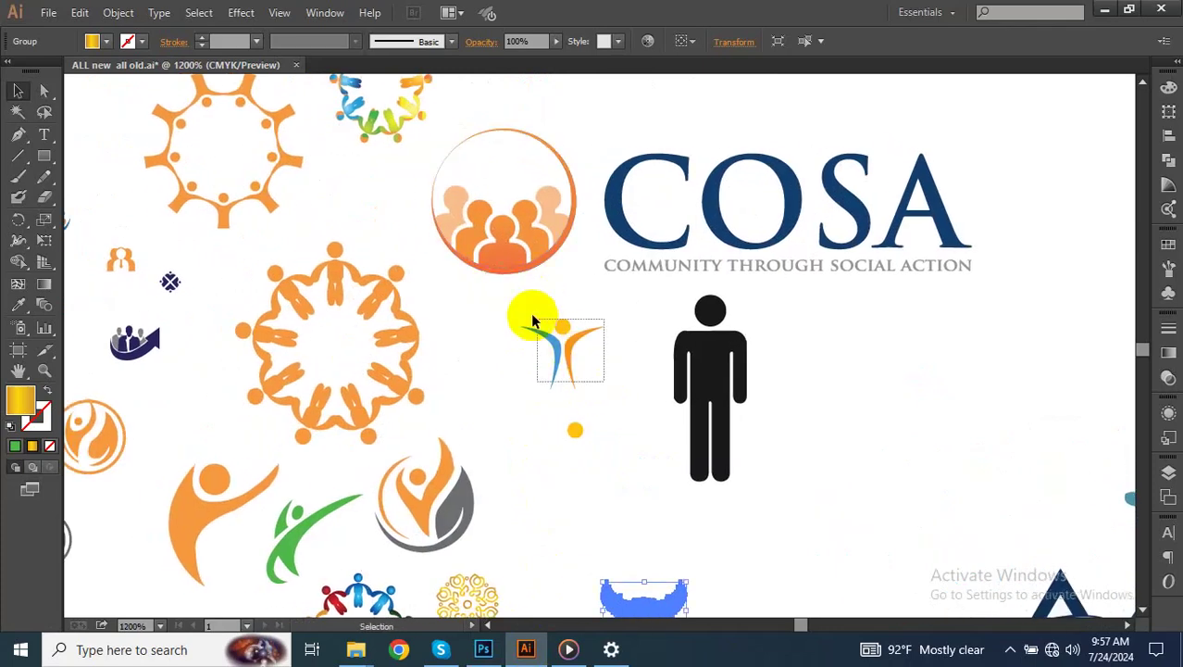
pyautogui.click(534, 321)
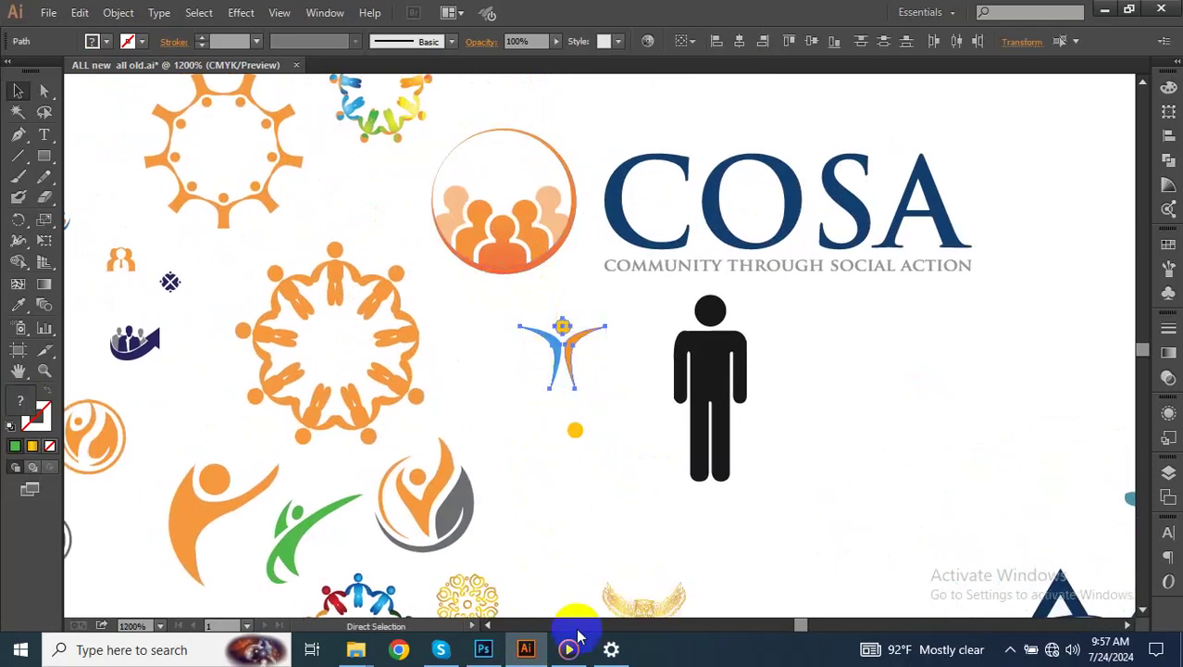
pyautogui.click(483, 649)
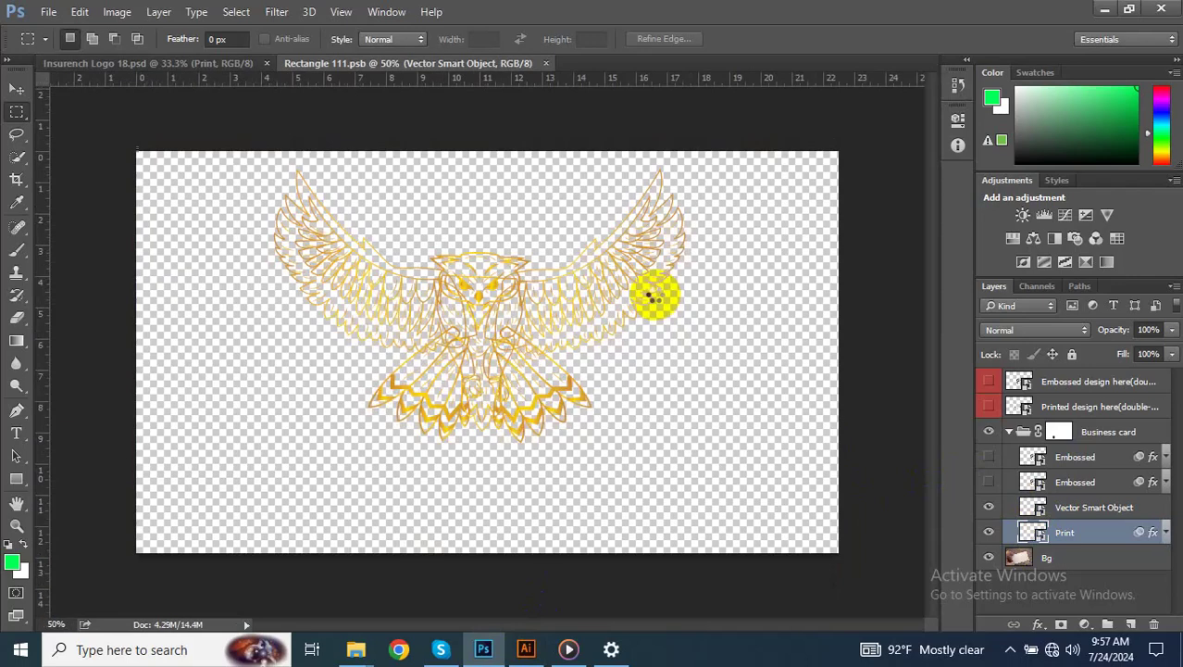
# Paste the blue and orange figure logo as a smart object and enlarge it across the design
pyautogui.hotkey('ctrl', 'v')
pyautogui.press('Return')
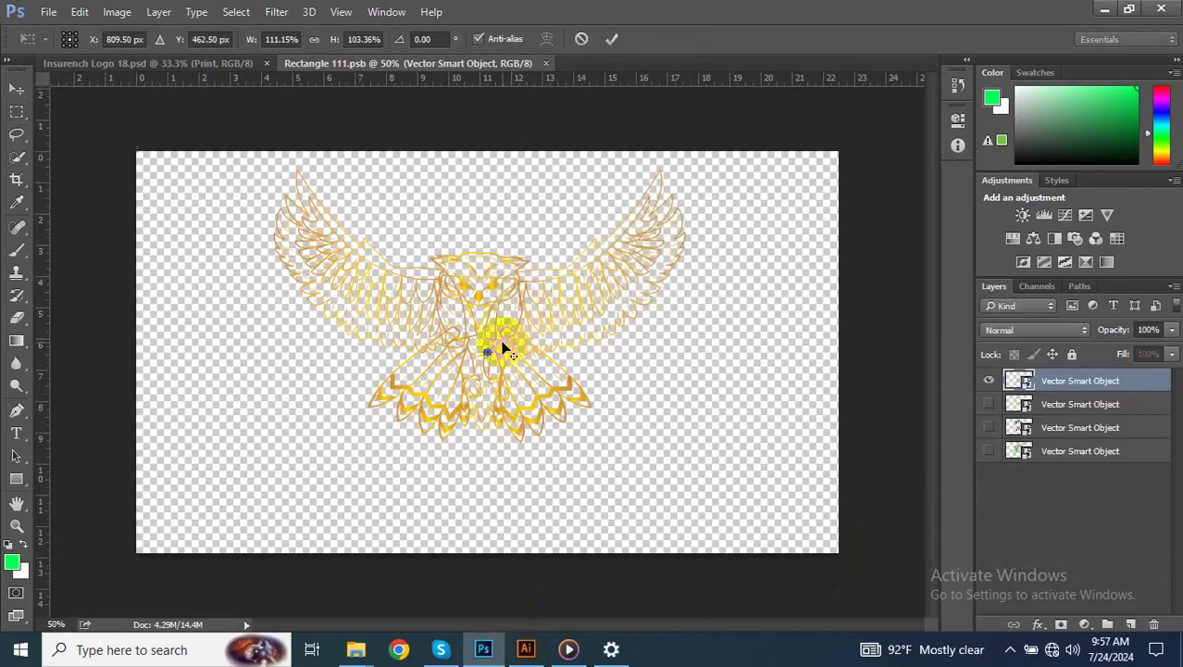
pyautogui.moveTo(488, 356); pyautogui.dragTo(634, 483)
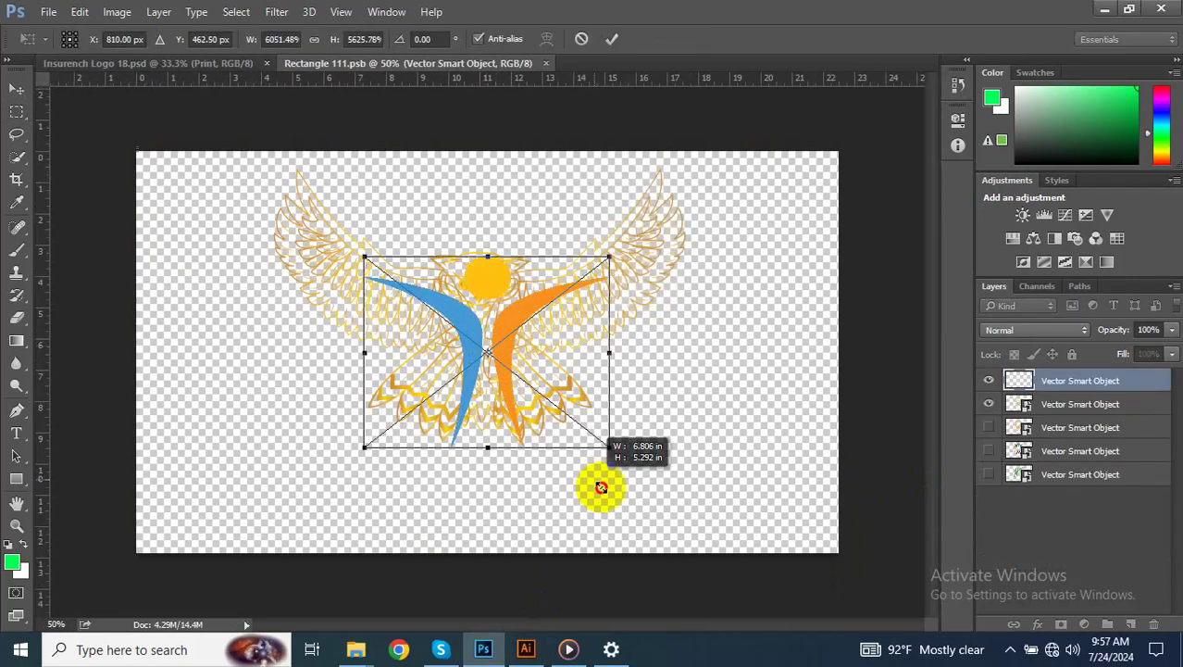
pyautogui.moveTo(517, 330); pyautogui.dragTo(514, 296)
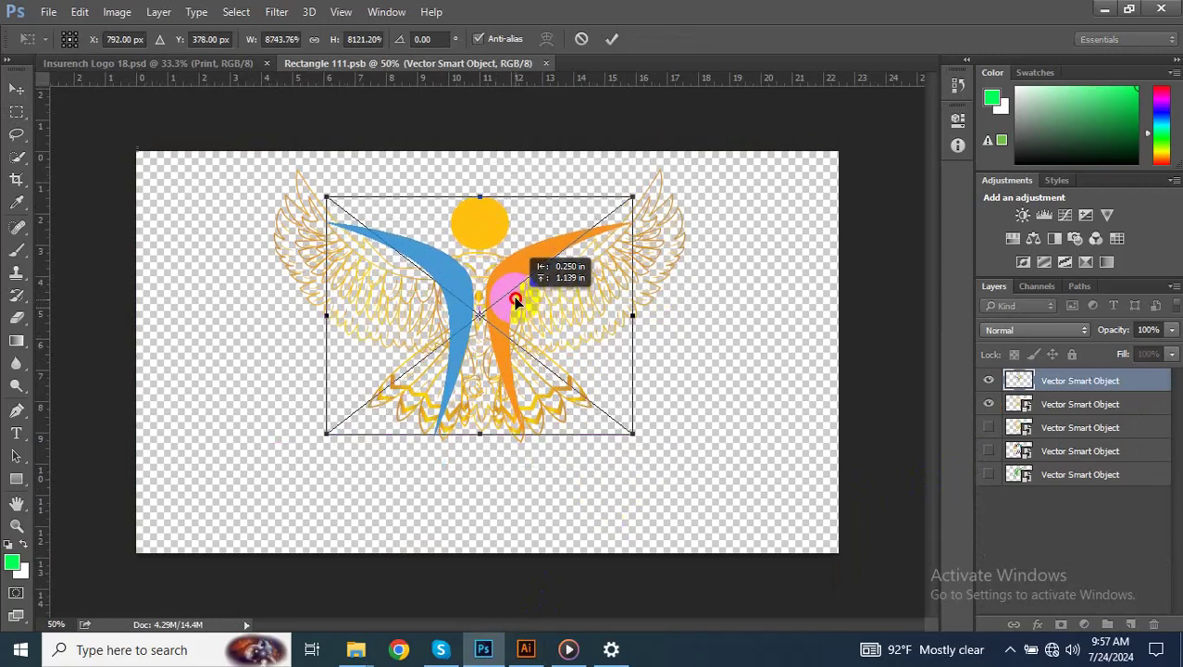
pyautogui.moveTo(476, 197); pyautogui.dragTo(476, 181)
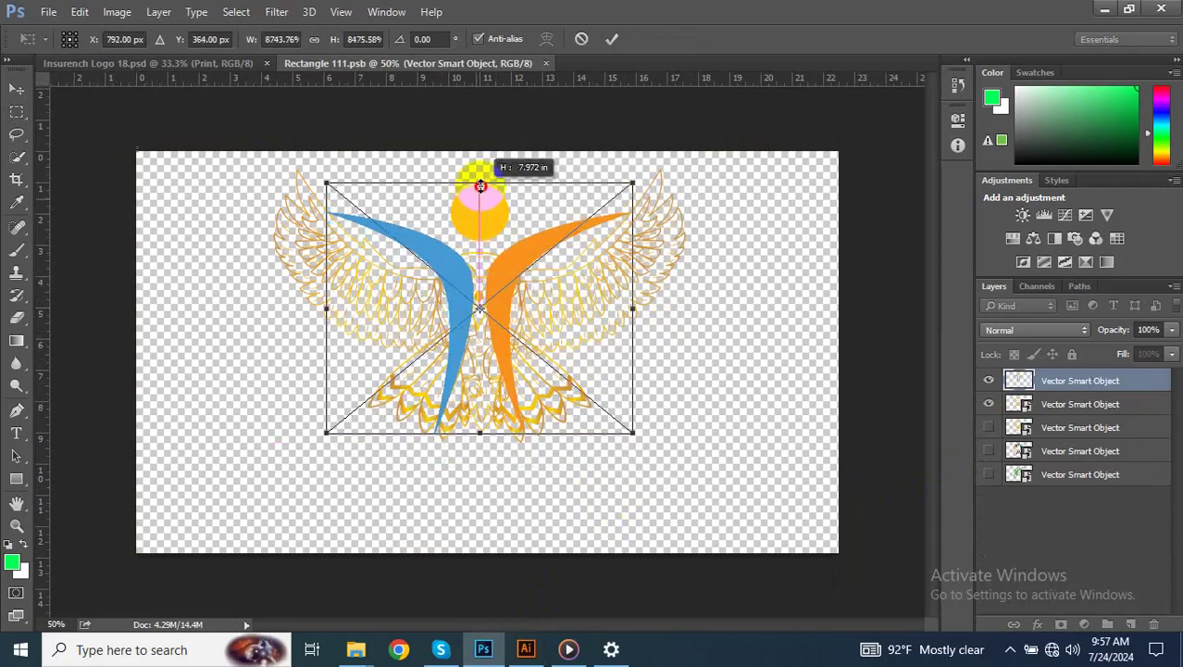
pyautogui.doubleClick(513, 255)
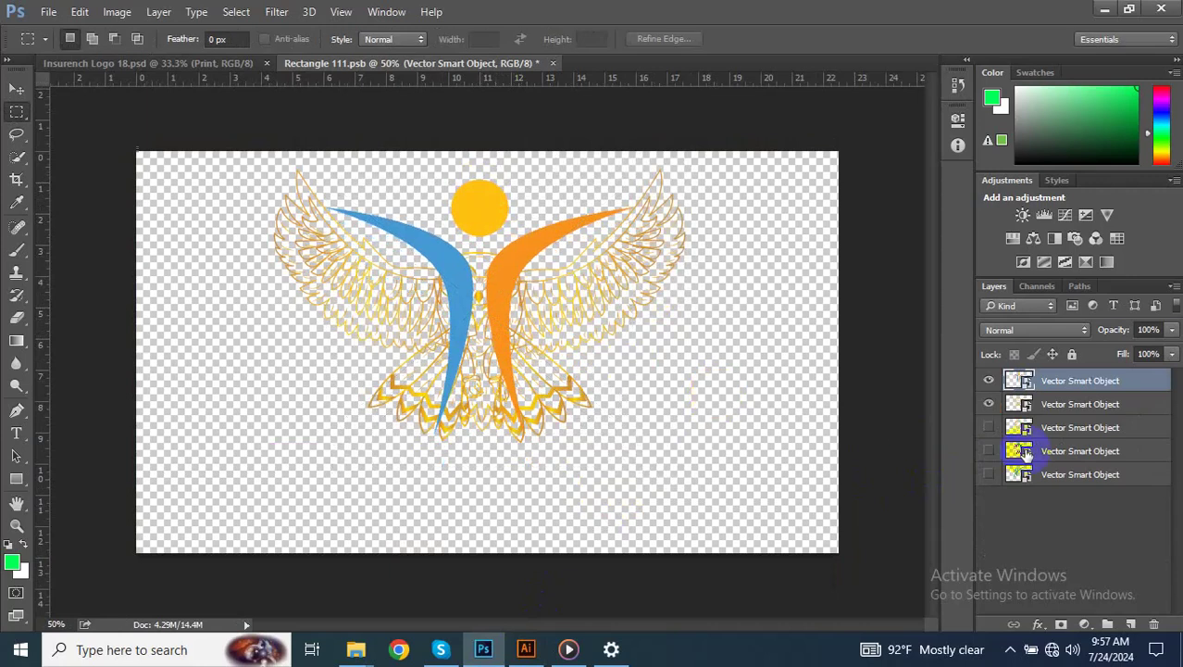
# Hide the owl artwork and save the card artwork back into the mockup
pyautogui.click(989, 404)
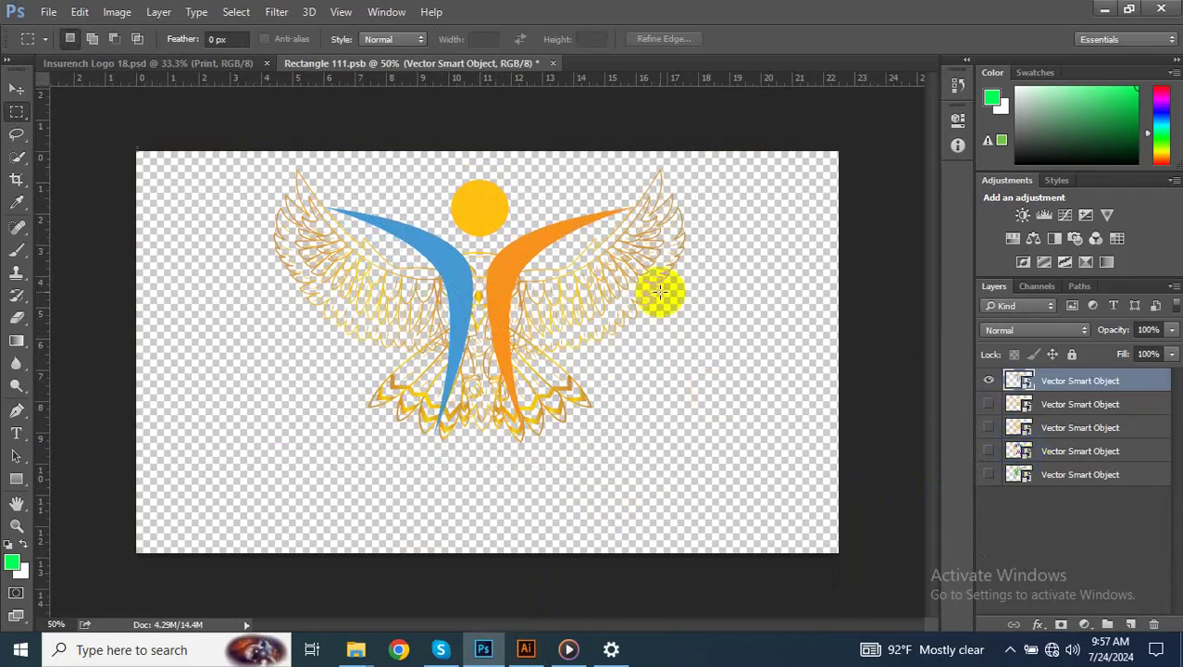
pyautogui.click(553, 63)
pyautogui.click(516, 259)
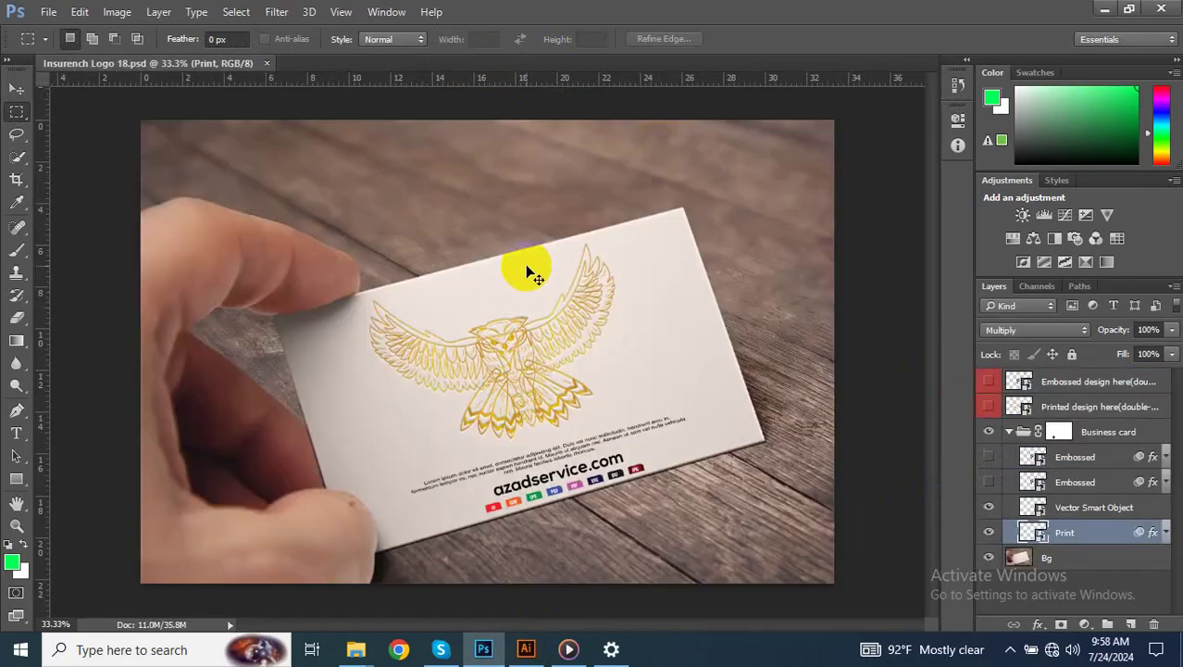
# Save the mockup as Insurench Logo 19.psd
pyautogui.hotkey('ctrl', 'shift', 's')
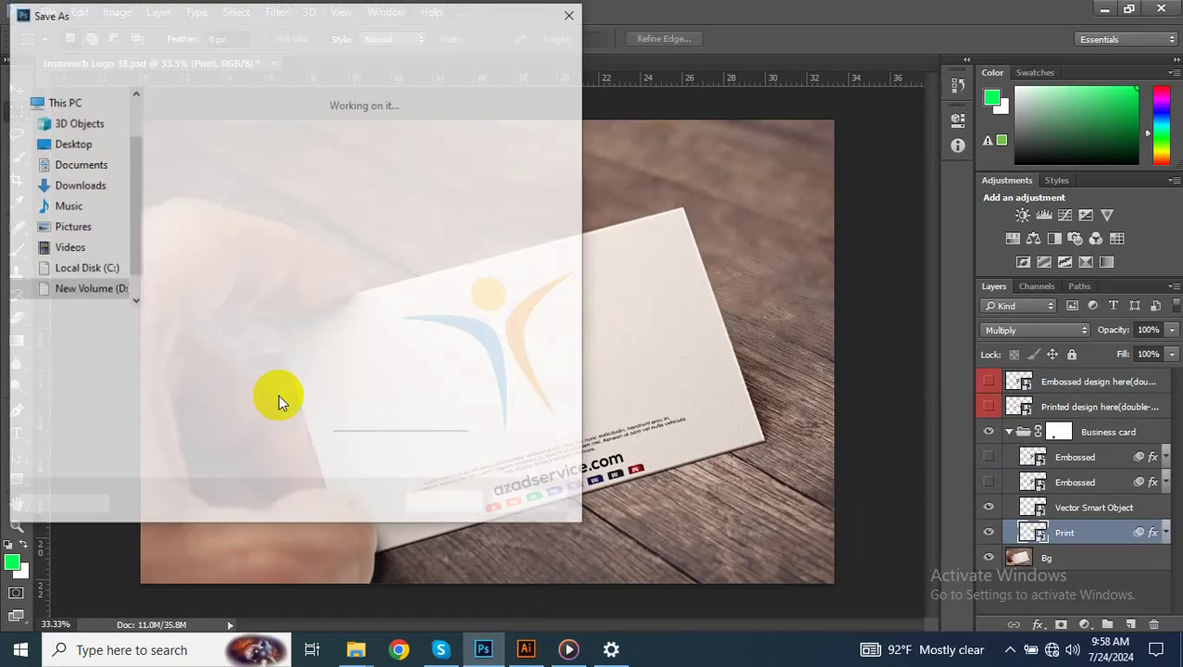
pyautogui.doubleClick(230, 327)
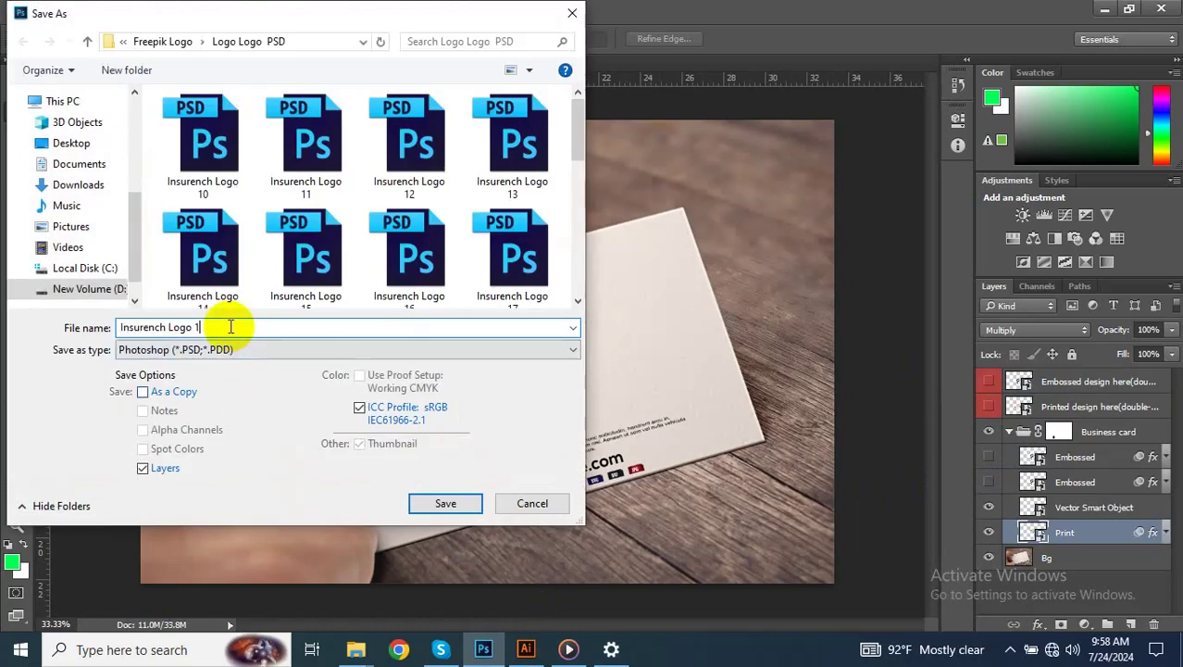
pyautogui.write('18')
pyautogui.press('BackSpace')
pyautogui.write('9')
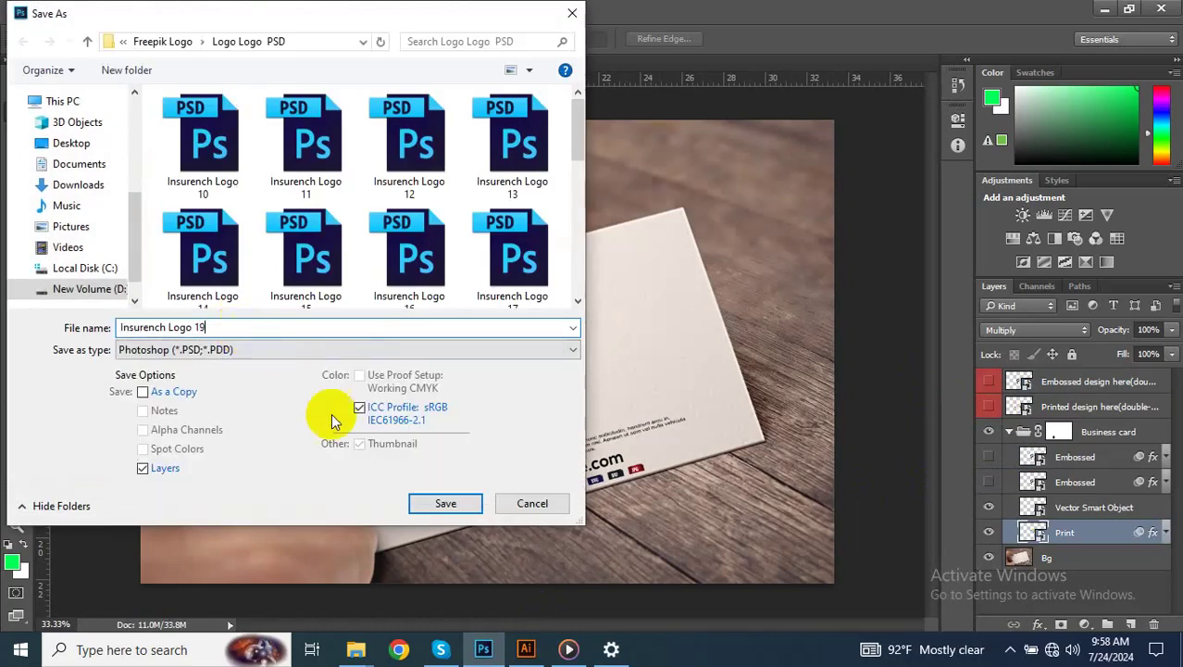
pyautogui.click(455, 506)
pyautogui.click(789, 199)
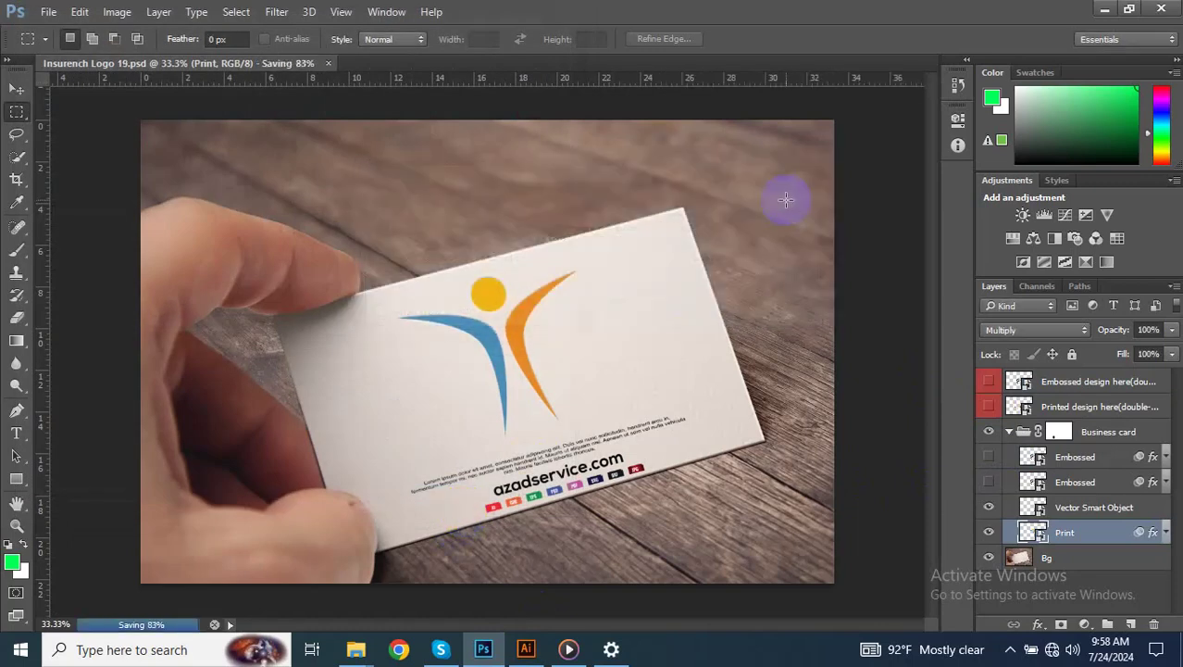
# Export the mockup as the JPEG Insurench-Logo-19 via Save for Web
pyautogui.hotkey('ctrl', 'alt', 'shift', 's')
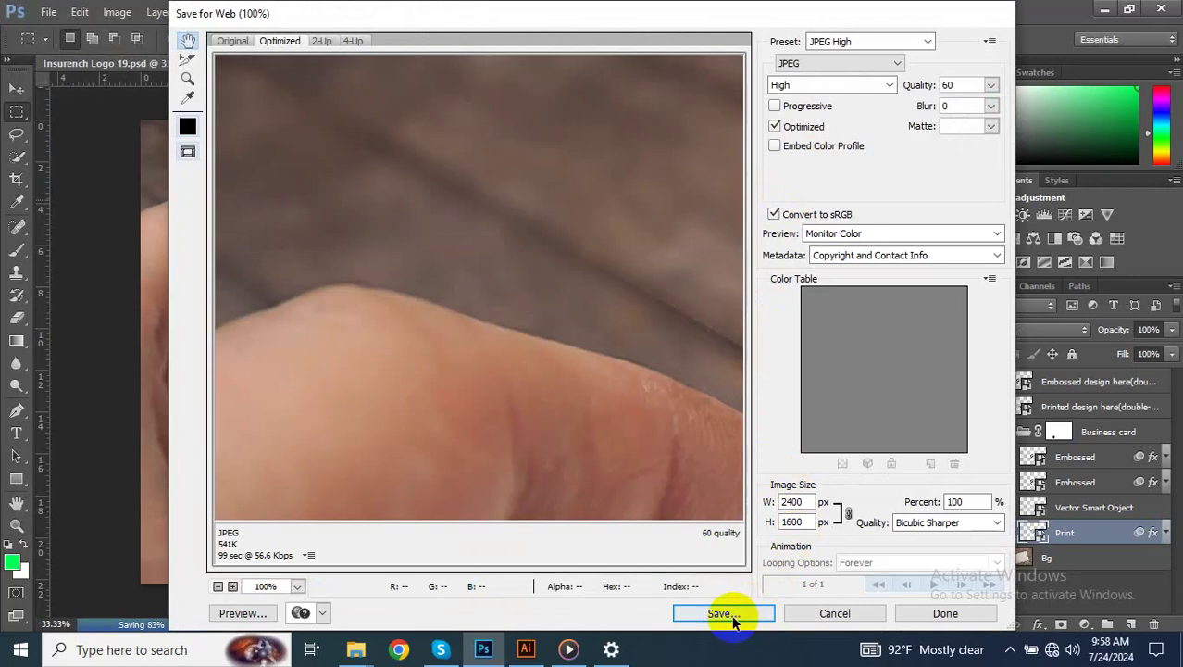
pyautogui.click(723, 613)
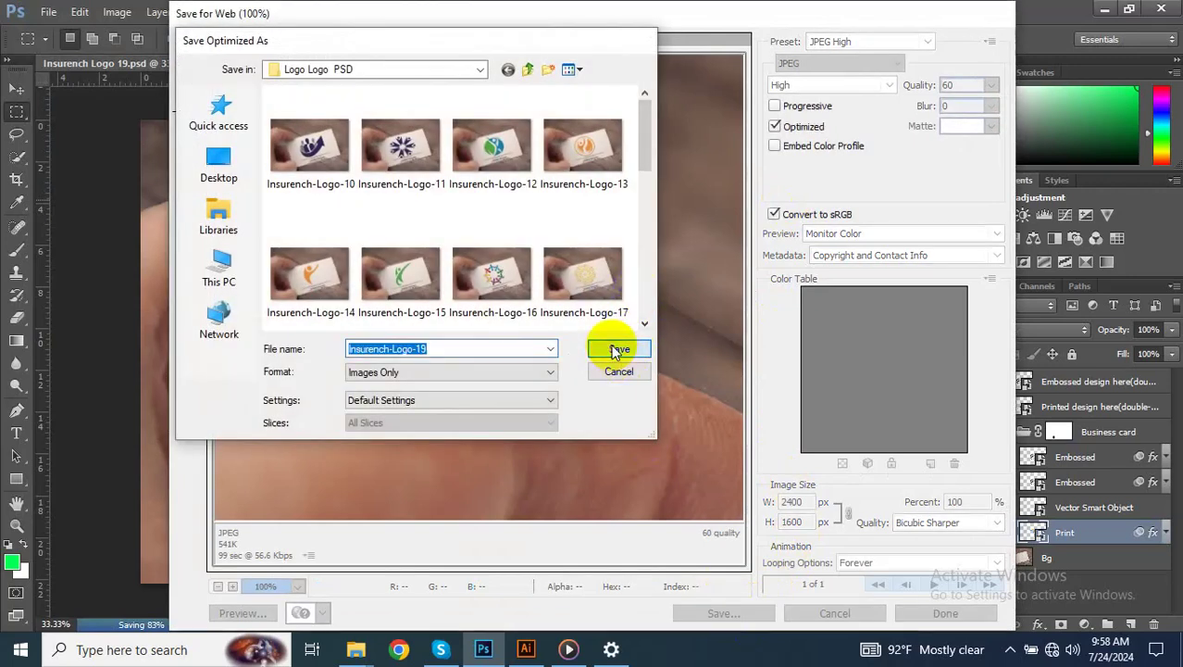
pyautogui.click(614, 346)
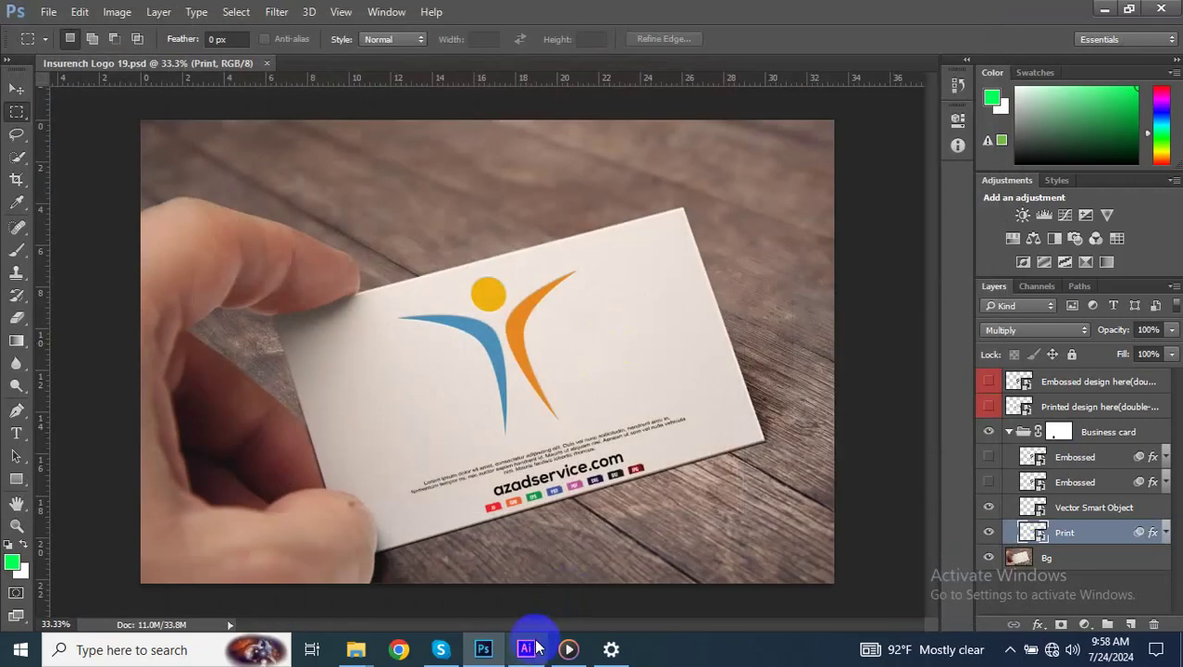
# Select the black person figure on the Illustrator logo sheet and return to Photoshop
pyautogui.click(526, 648)
pyautogui.click(583, 357)
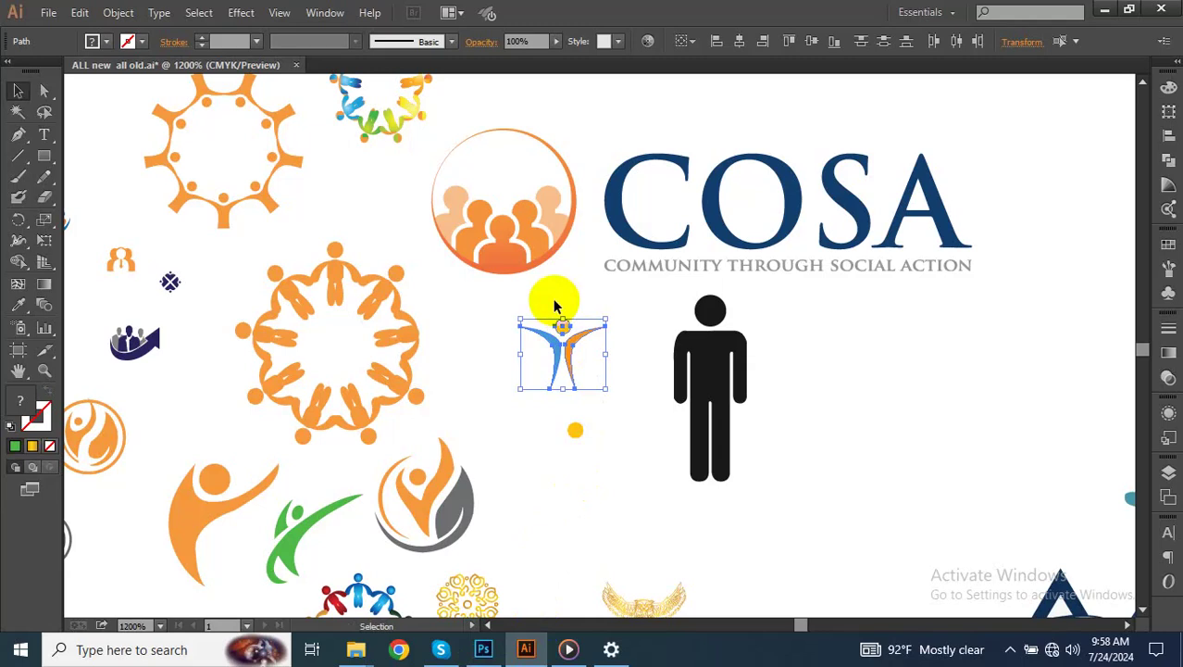
pyautogui.click(699, 377)
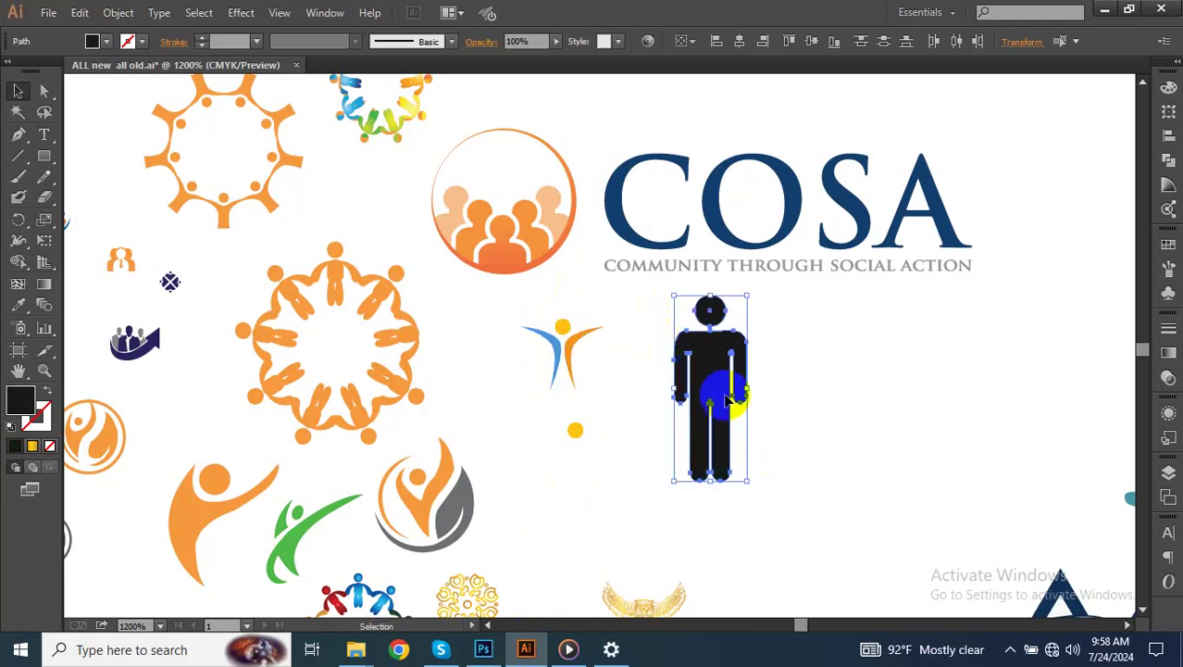
pyautogui.click(484, 650)
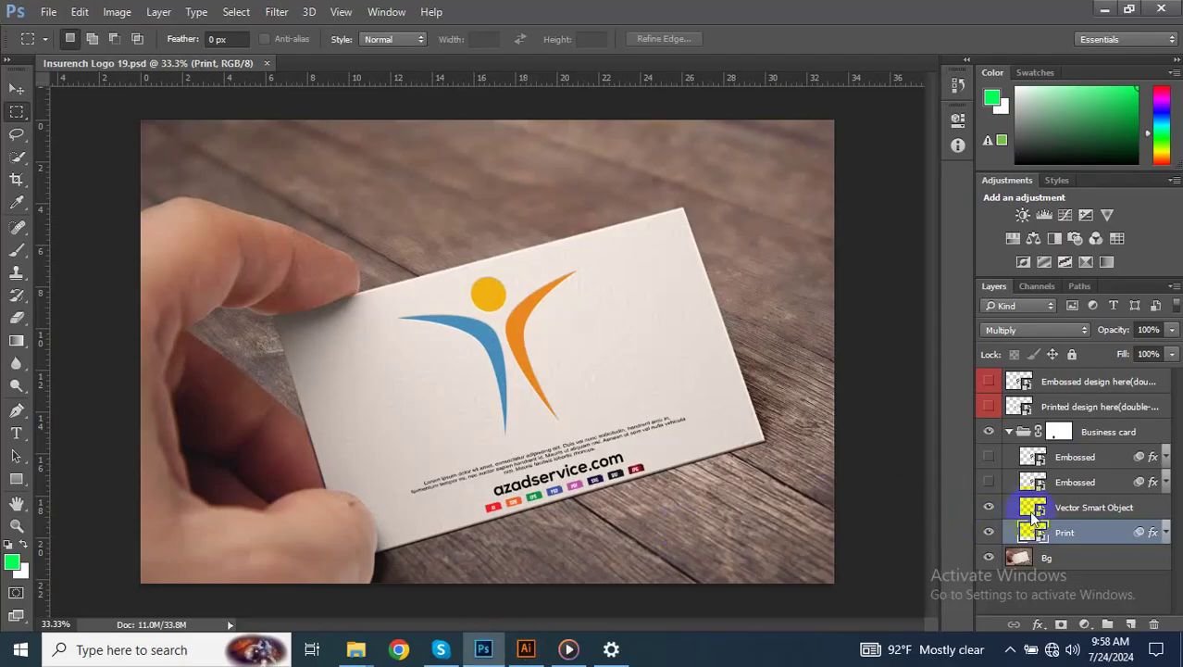
# Open the card's logo artwork, paste the black figure as a smart object, and position it
pyautogui.doubleClick(553, 329)
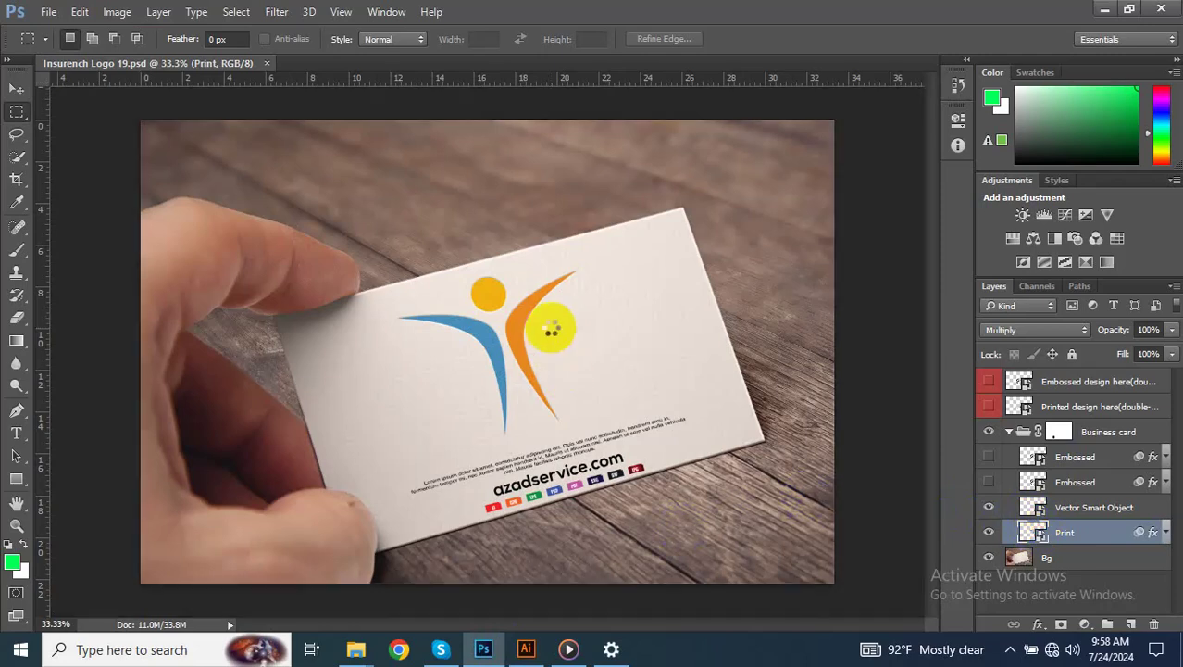
pyautogui.hotkey('ctrl', 'v')
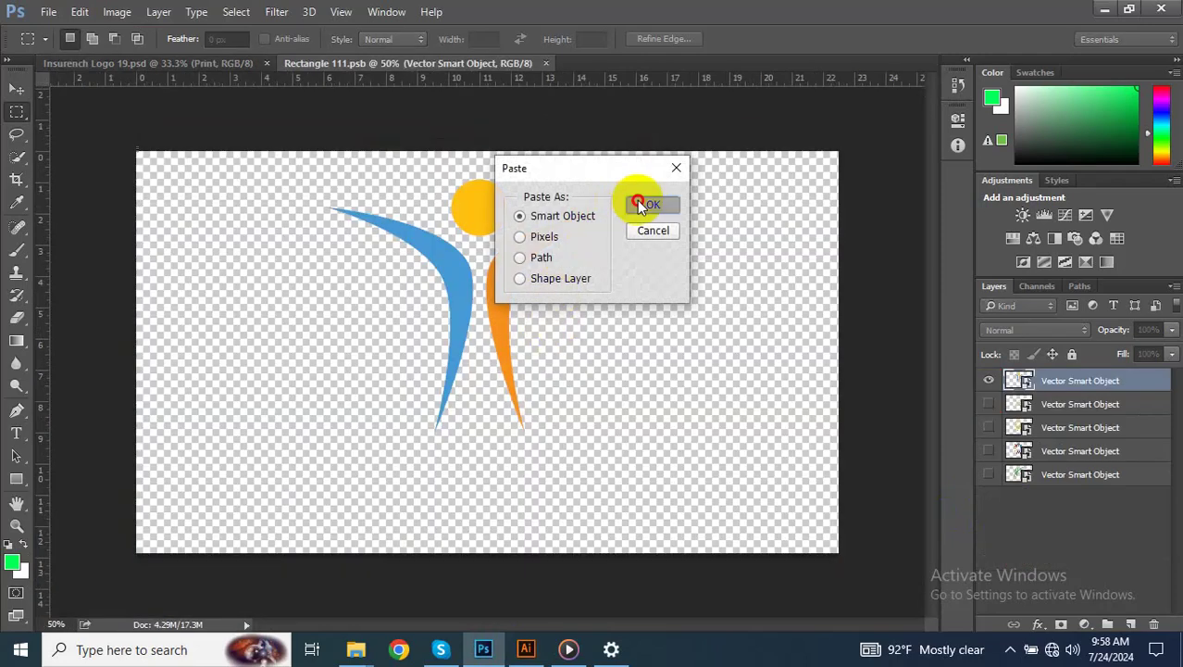
pyautogui.click(639, 197)
pyautogui.moveTo(533, 282)
pyautogui.mouseDown()
pyautogui.moveTo(509, 366)
pyautogui.moveTo(549, 488)
pyautogui.mouseUp()
pyautogui.moveTo(512, 317)
pyautogui.mouseDown()
pyautogui.moveTo(504, 283)
pyautogui.moveTo(522, 394)
pyautogui.mouseUp()
pyautogui.press('Return')
pyautogui.press('m')
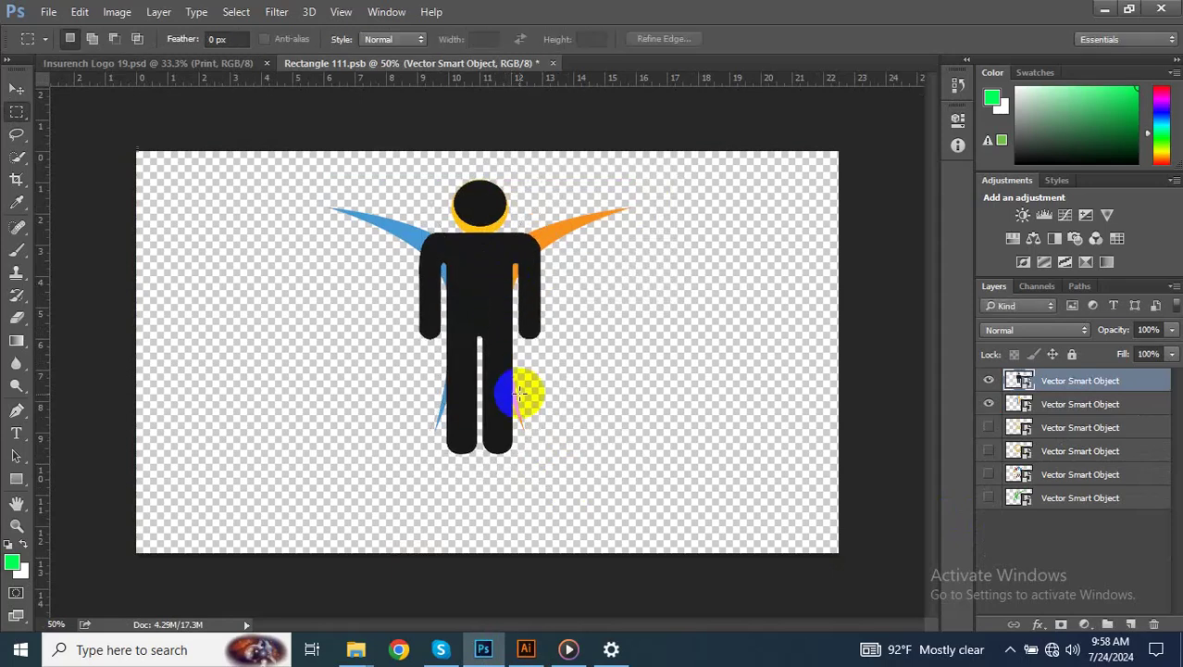
# Hide the blue and orange figure layer and save the artwork back into the mockup
pyautogui.click(989, 404)
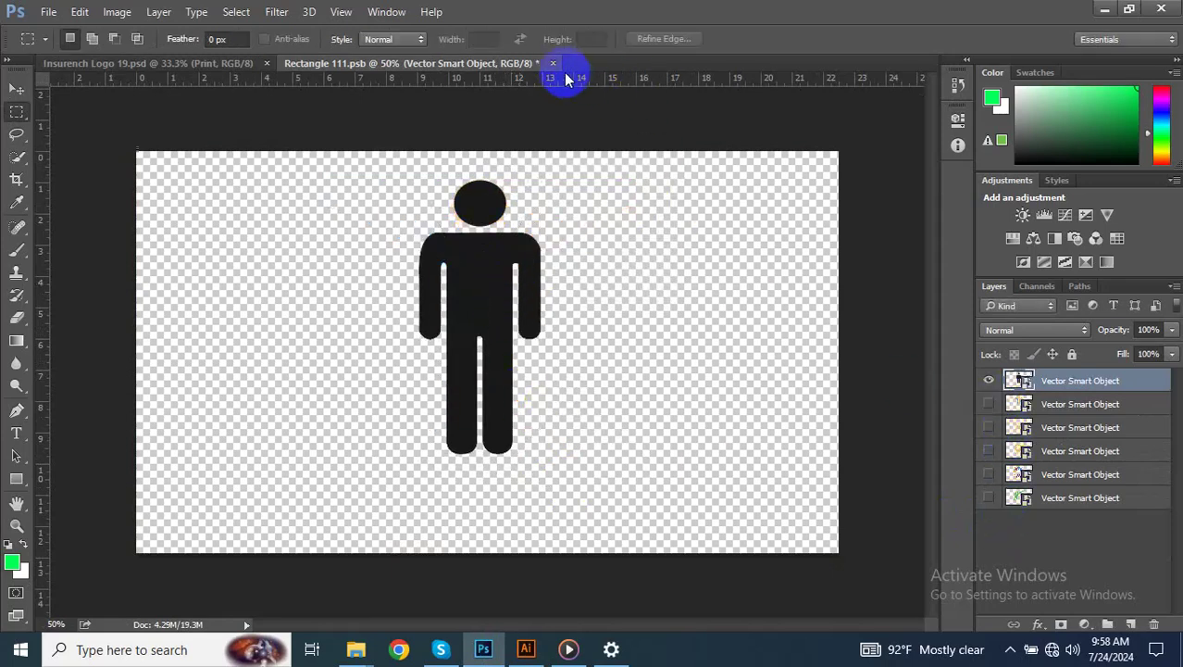
pyautogui.click(552, 63)
pyautogui.click(530, 255)
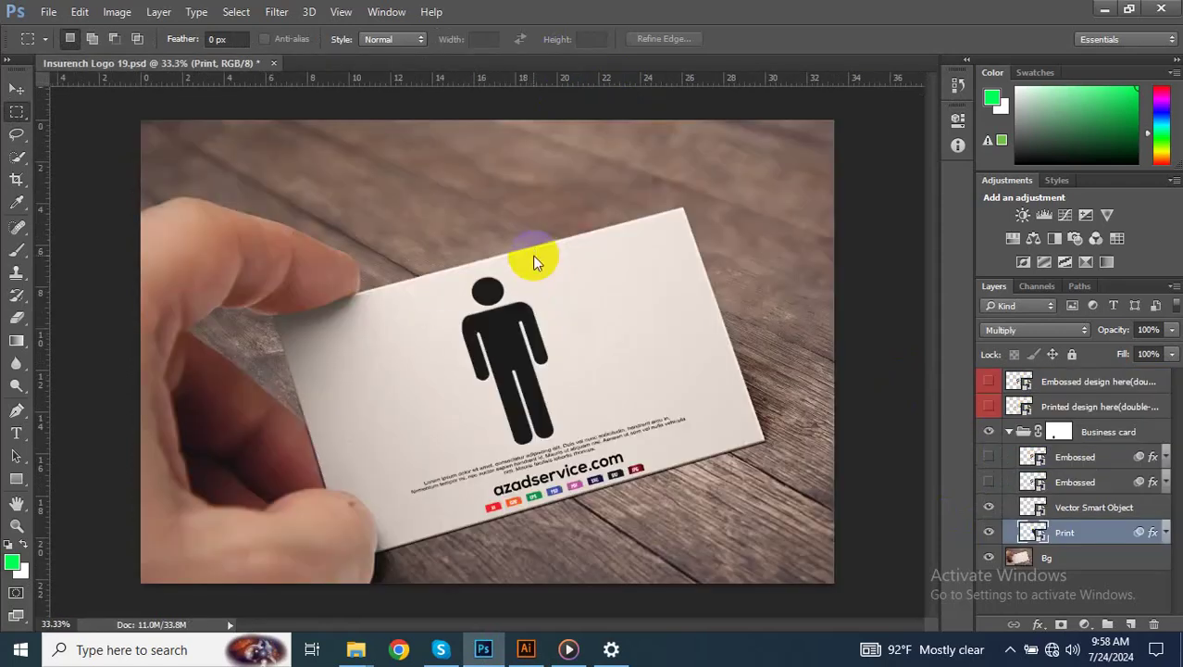
# Save the black-figure mockup as Insurench Logo 20.psd
pyautogui.hotkey('ctrl', 'shift', 's')
pyautogui.write('Insurench Logo 20')
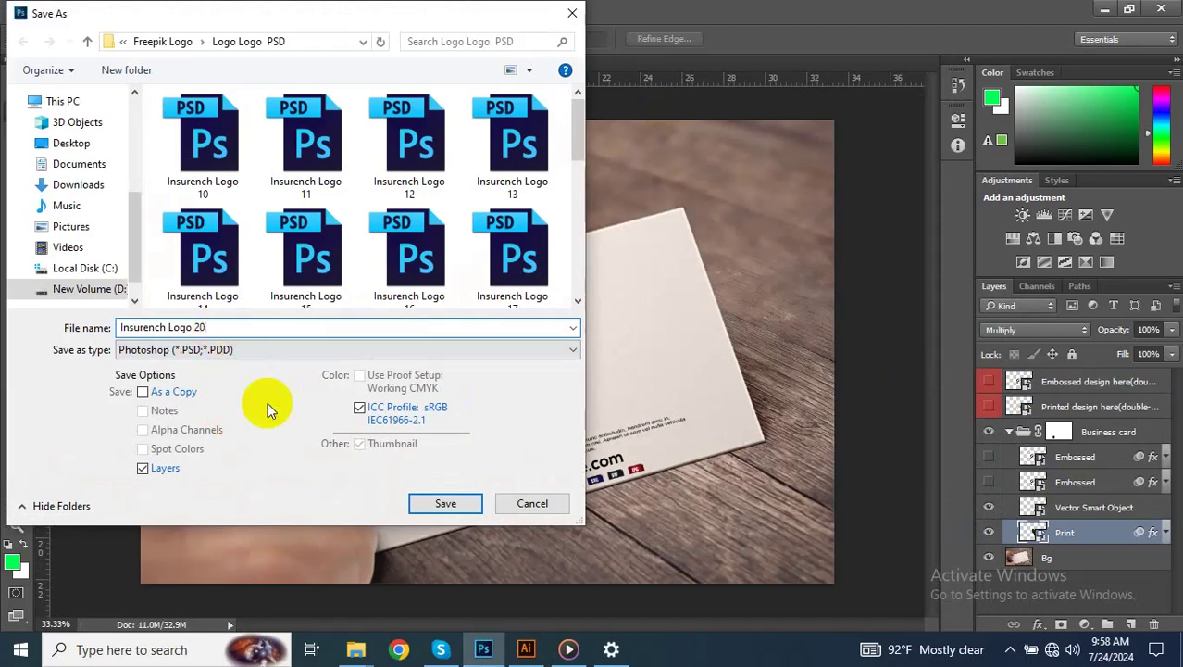
pyautogui.click(431, 500)
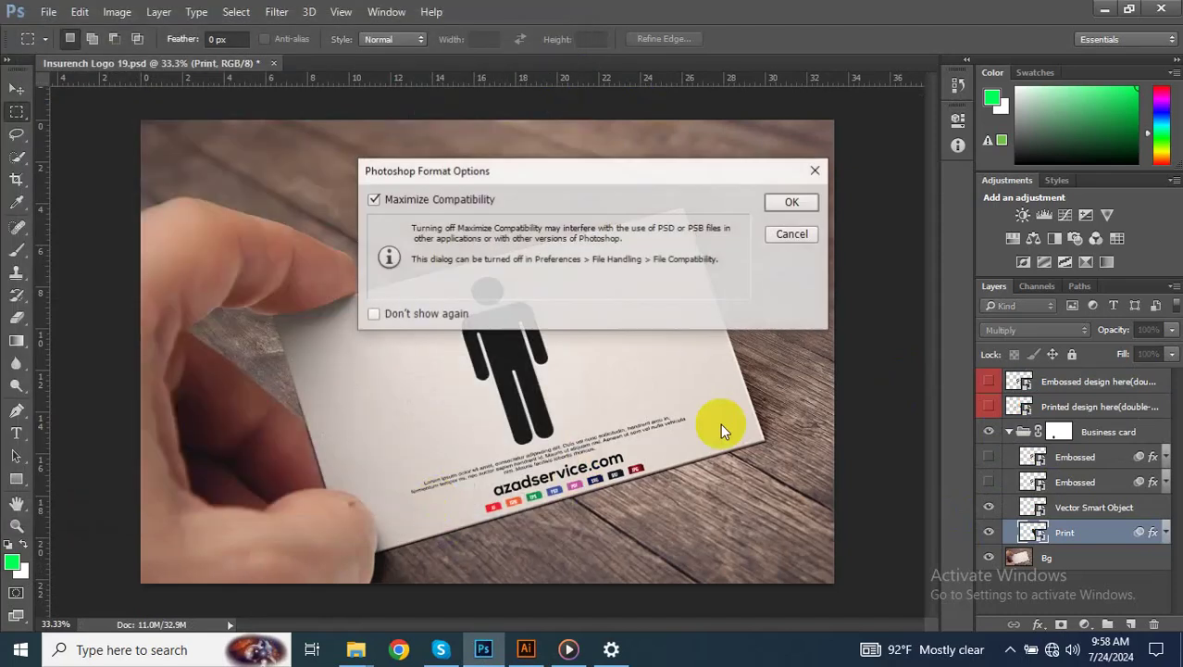
pyautogui.click(814, 202)
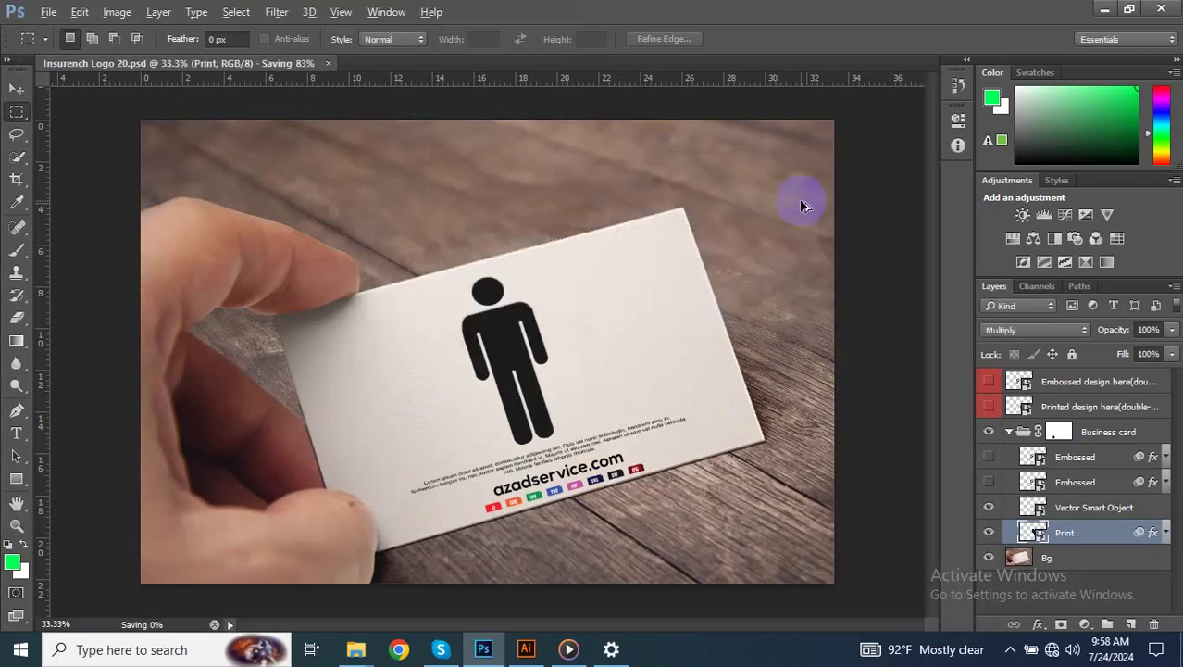
# Export a JPEG copy, then select part of the orange people-ring in Illustrator
pyautogui.hotkey('ctrl', 'alt', 'shift', 's')
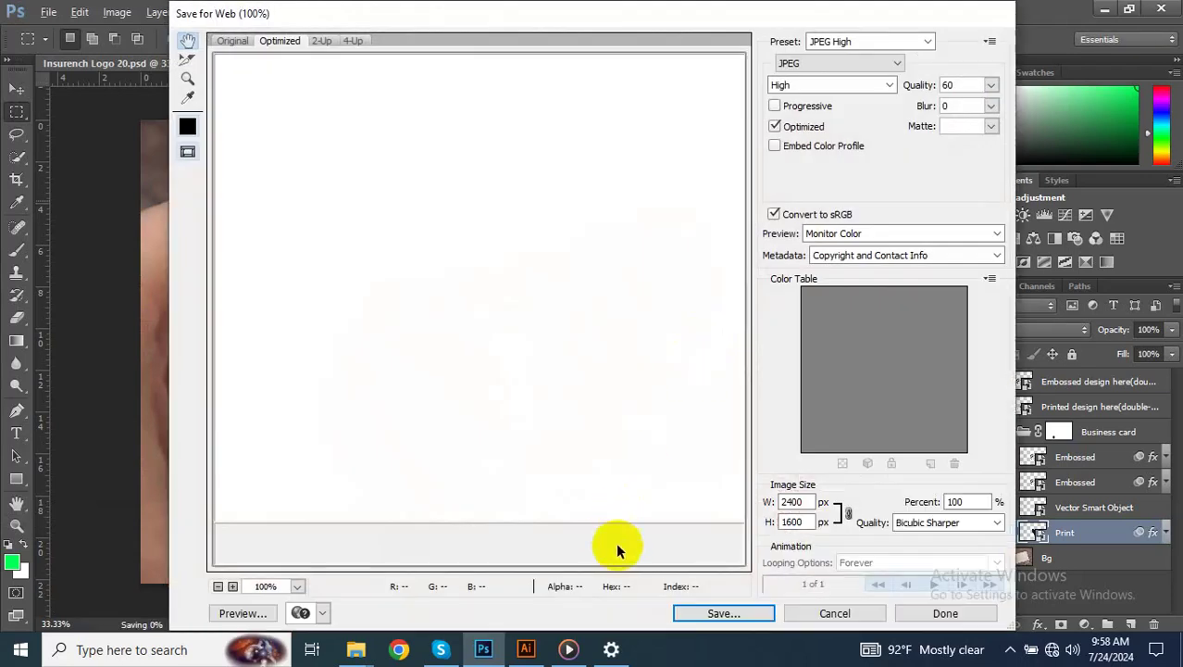
pyautogui.click(727, 612)
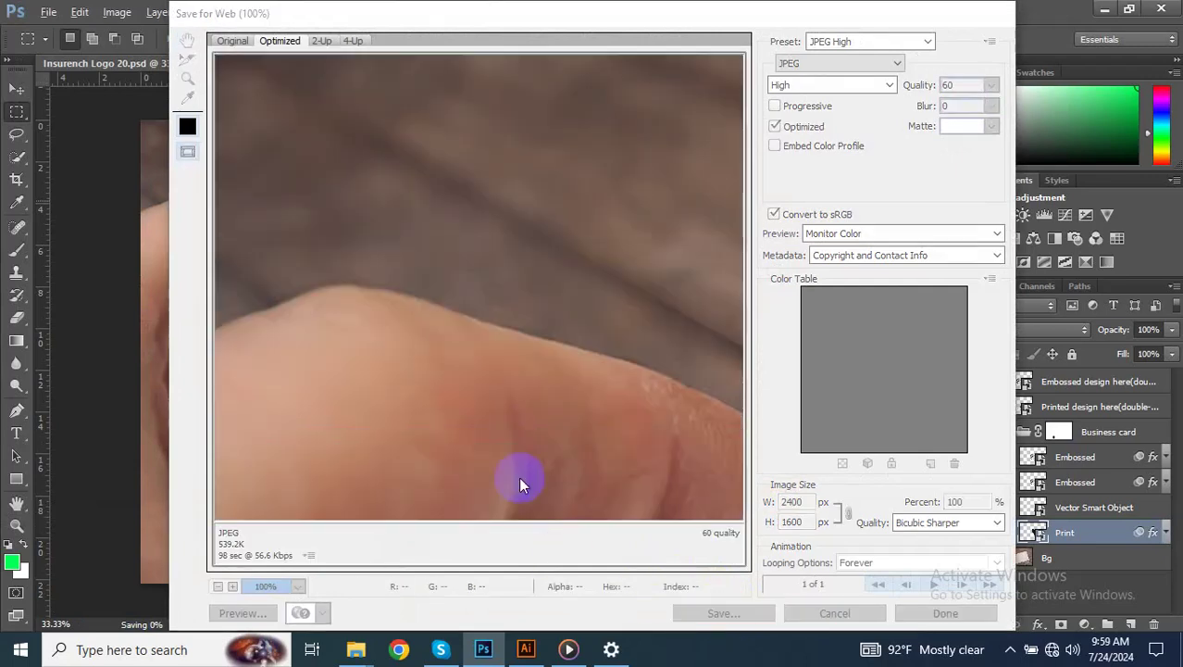
pyautogui.click(606, 346)
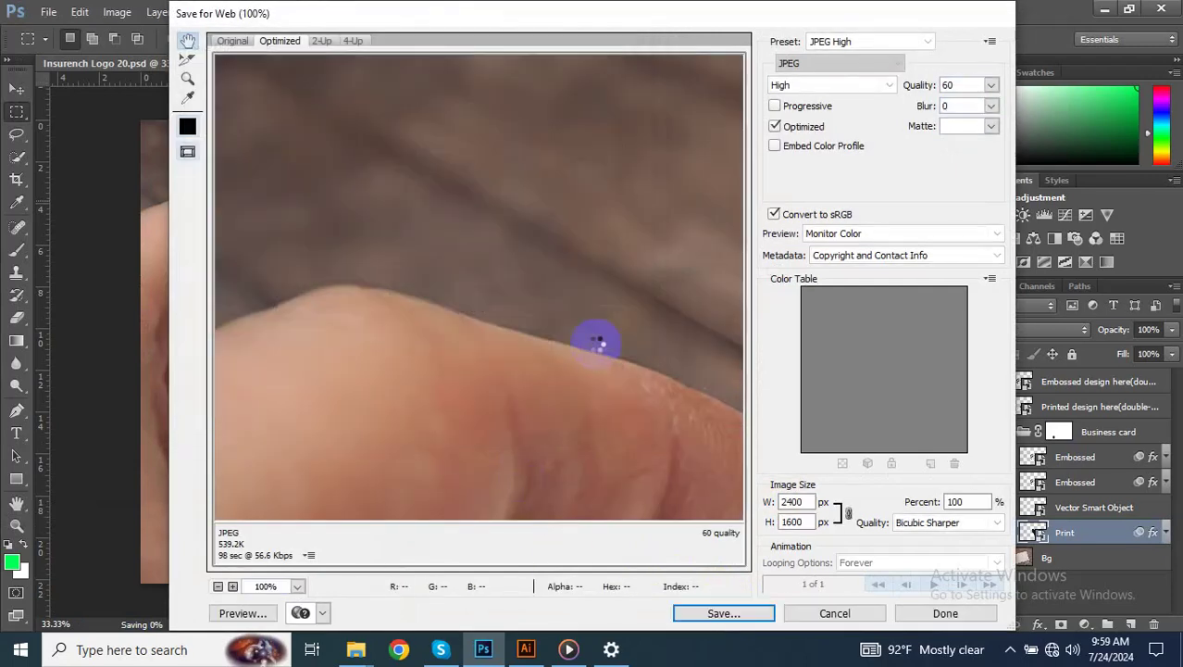
pyautogui.click(526, 649)
pyautogui.moveTo(529, 415)
pyautogui.mouseDown()
pyautogui.moveTo(594, 438)
pyautogui.moveTo(380, 396)
pyautogui.mouseUp()
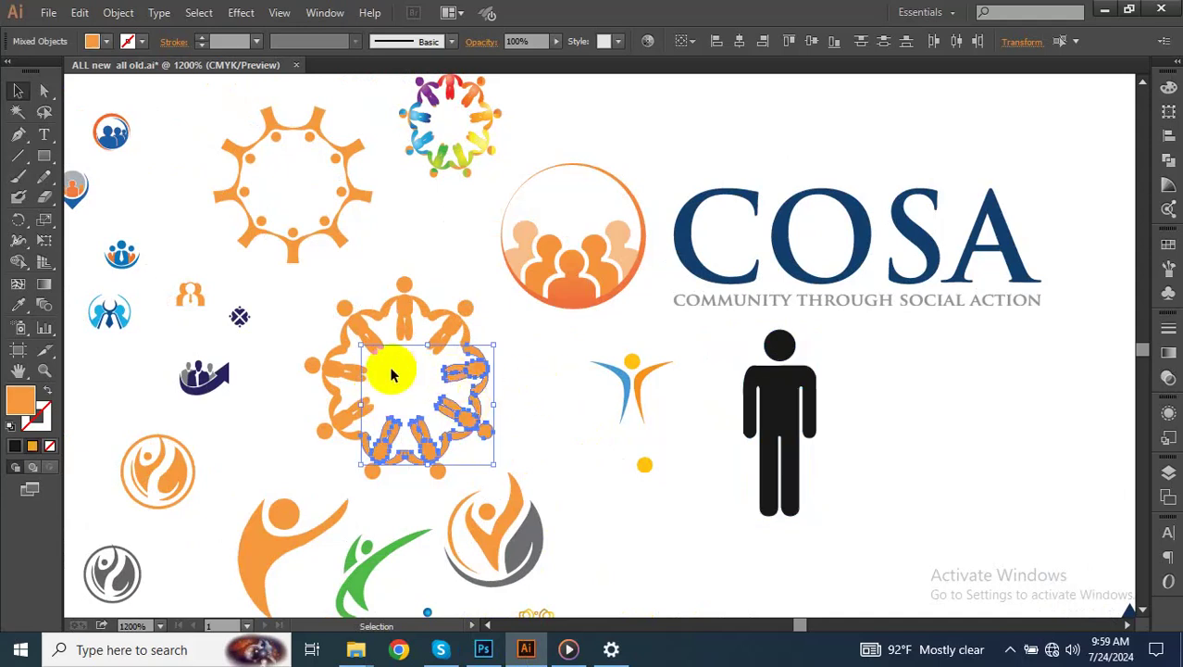
# Duplicate the small orange dot and place the copy into the wreath's gap
pyautogui.click(391, 370)
pyautogui.hotkey('ctrl', '=')
pyautogui.moveTo(263, 367); pyautogui.dragTo(515, 369)
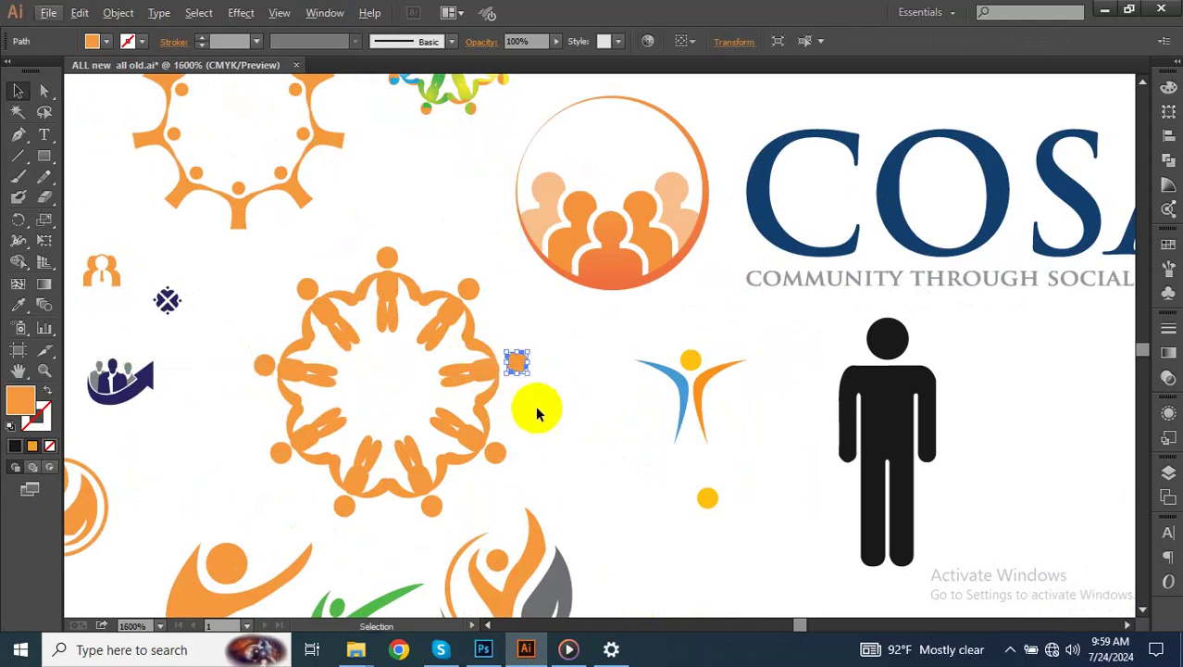
pyautogui.moveTo(388, 363); pyautogui.dragTo(488, 366)
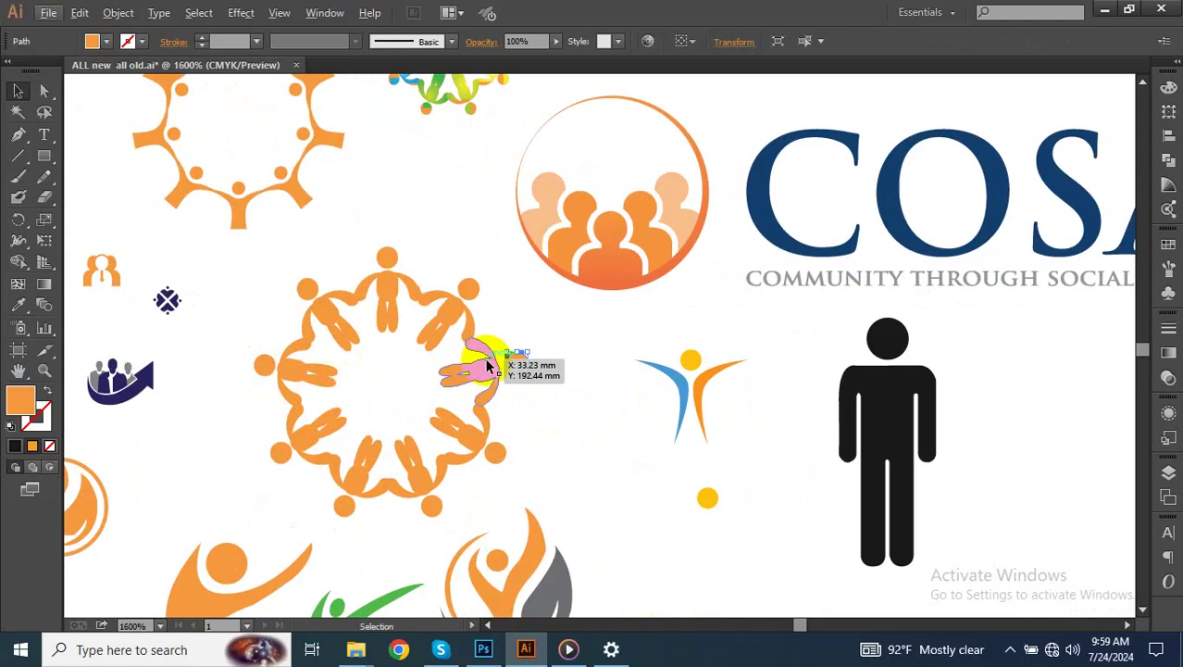
pyautogui.scroll(3, 503, 389)
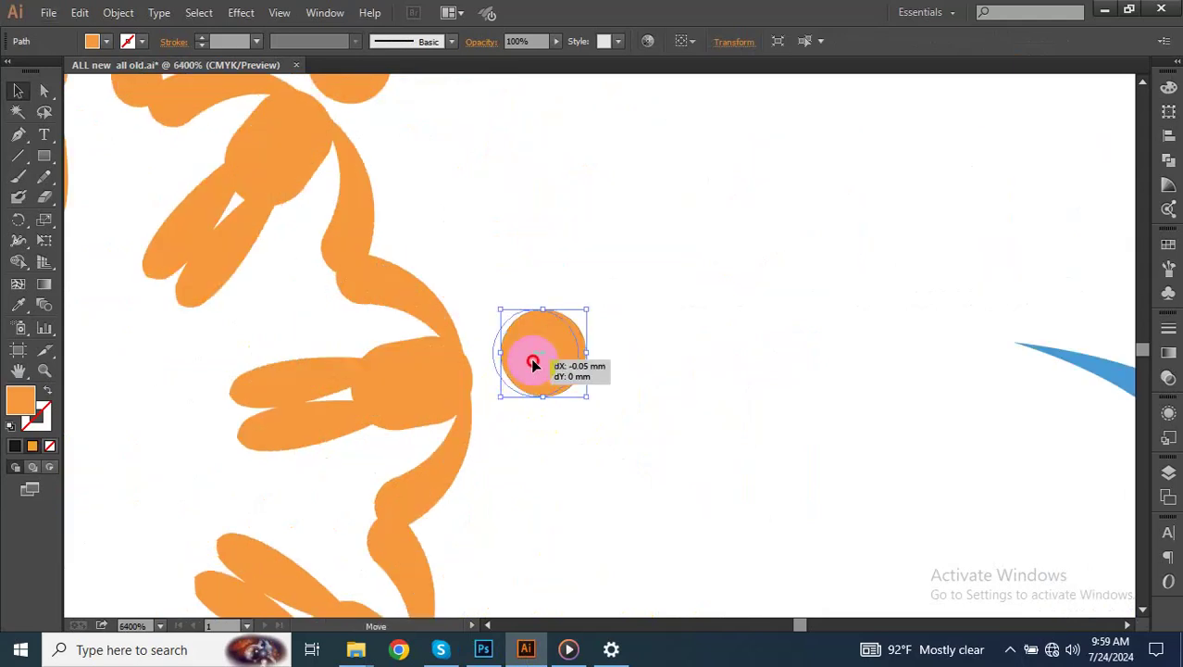
pyautogui.moveTo(532, 363); pyautogui.dragTo(604, 382)
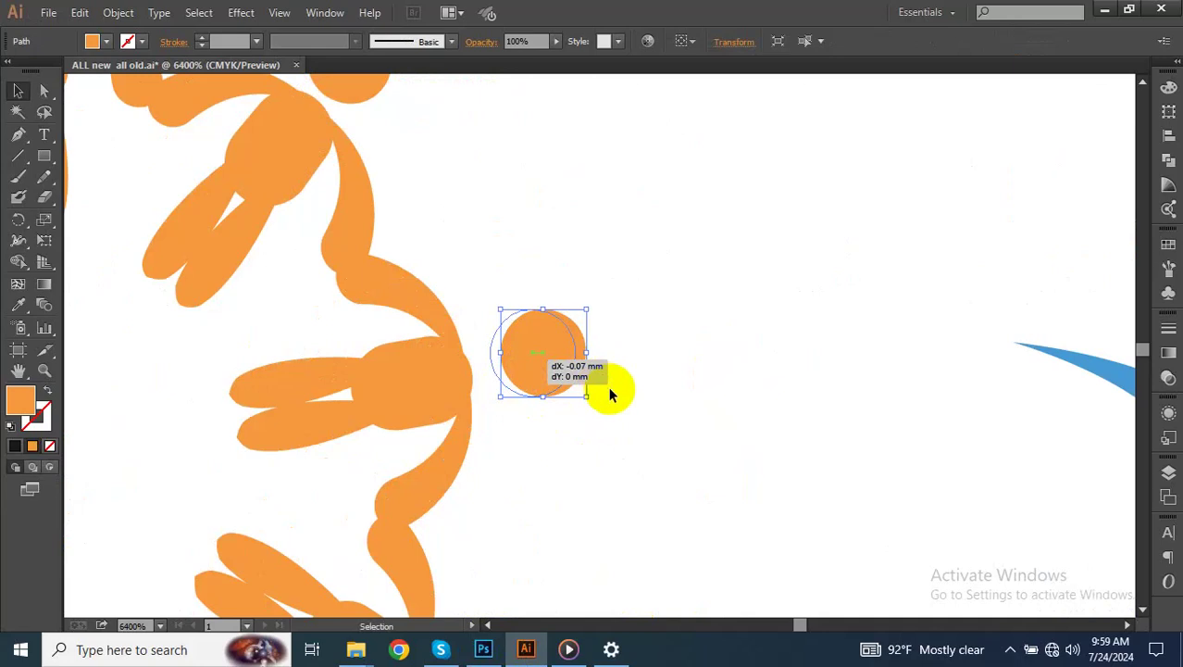
pyautogui.scroll(-4, 609, 393)
pyautogui.scroll(1, 609, 394)
pyautogui.click(609, 394)
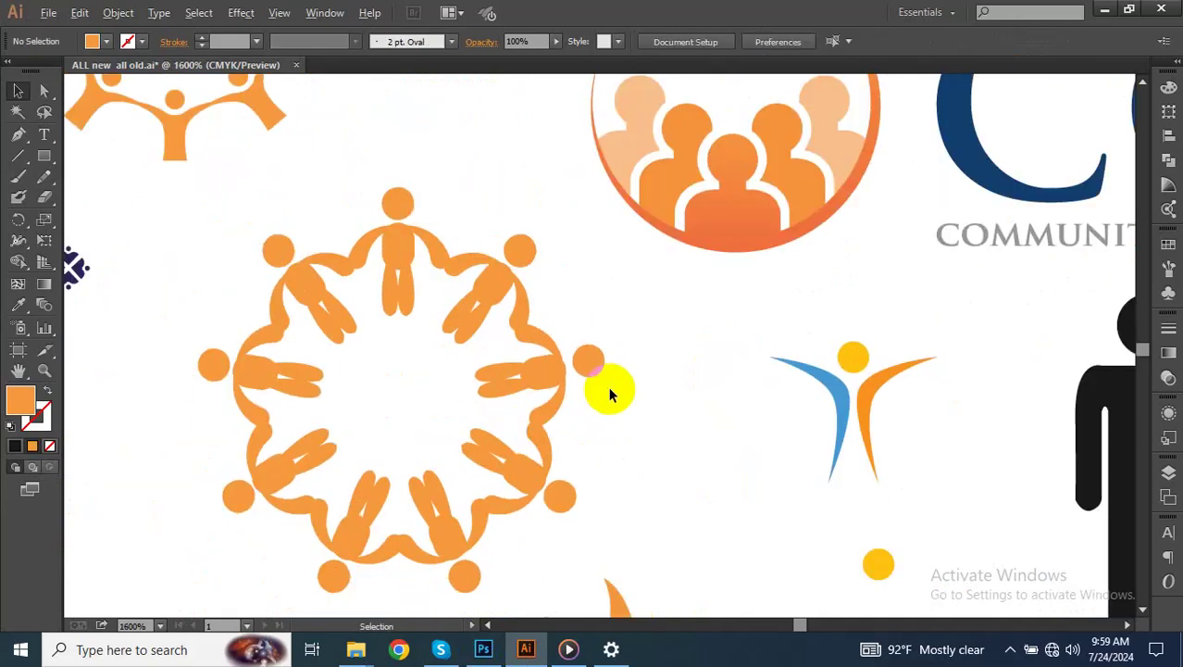
pyautogui.scroll(-2, 609, 393)
# Select the whole orange wreath logo, then switch to the Photoshop mockup
pyautogui.moveTo(524, 386)
pyautogui.mouseDown()
pyautogui.moveTo(315, 528)
pyautogui.moveTo(332, 535)
pyautogui.mouseUp()
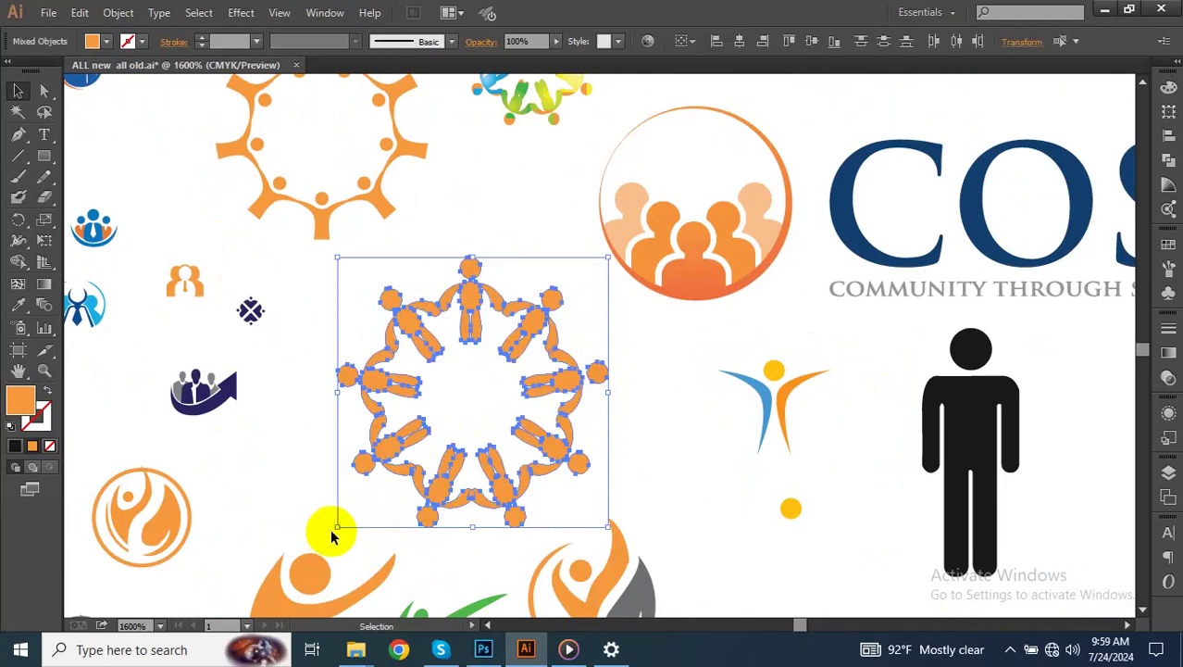
pyautogui.click(48, 13)
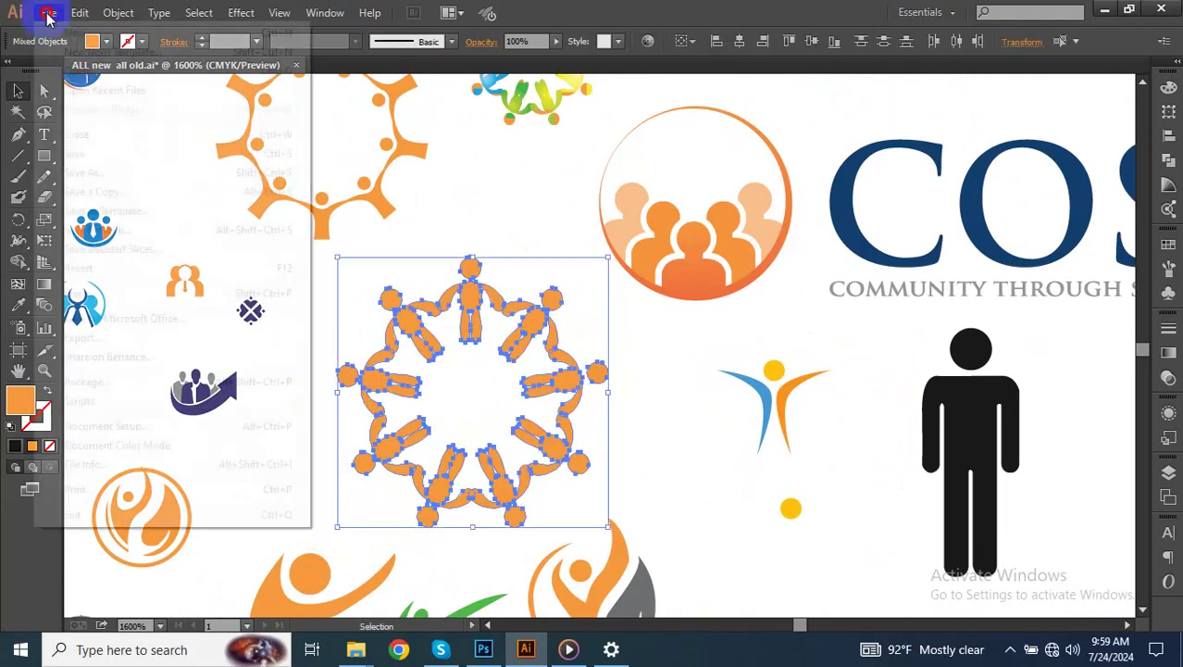
pyautogui.click(80, 148)
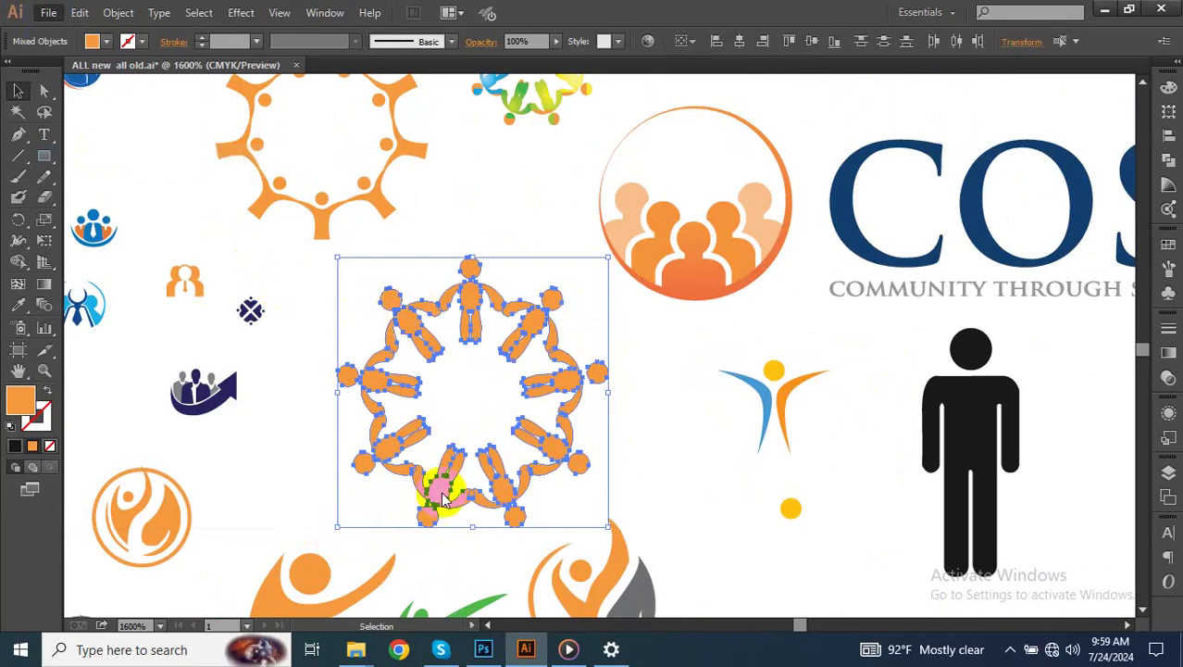
pyautogui.click(483, 649)
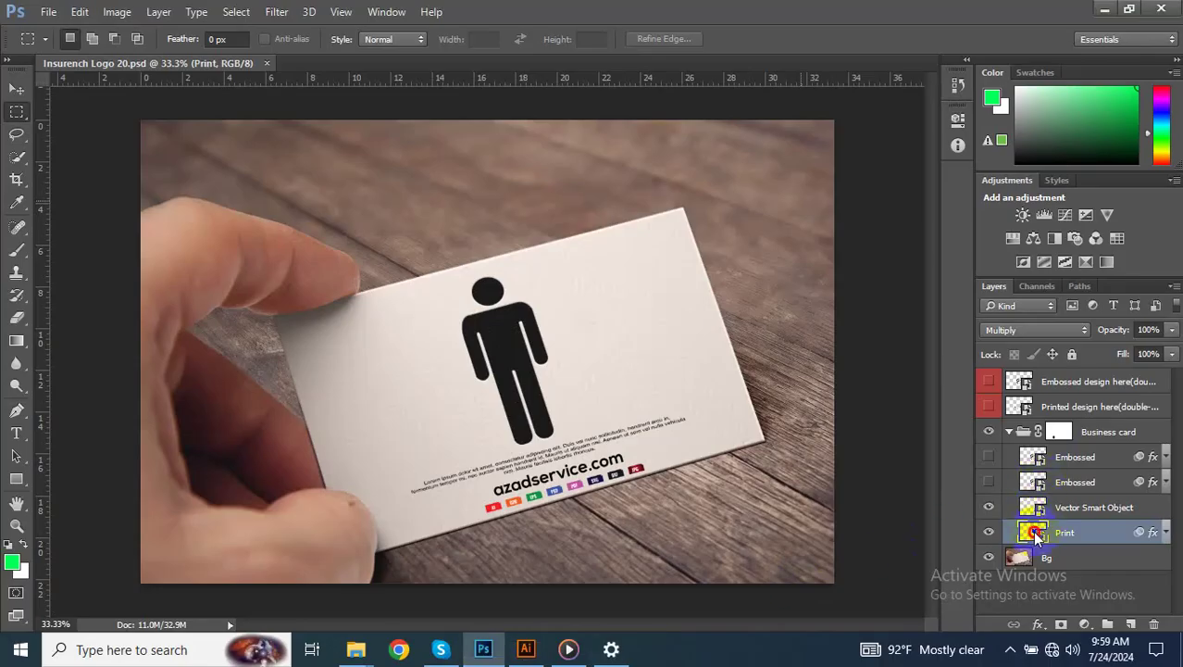
# Open the card's Print artwork, paste the wreath as a smart object, and scale it over the figure
pyautogui.hotkey('alt', 'Tab')
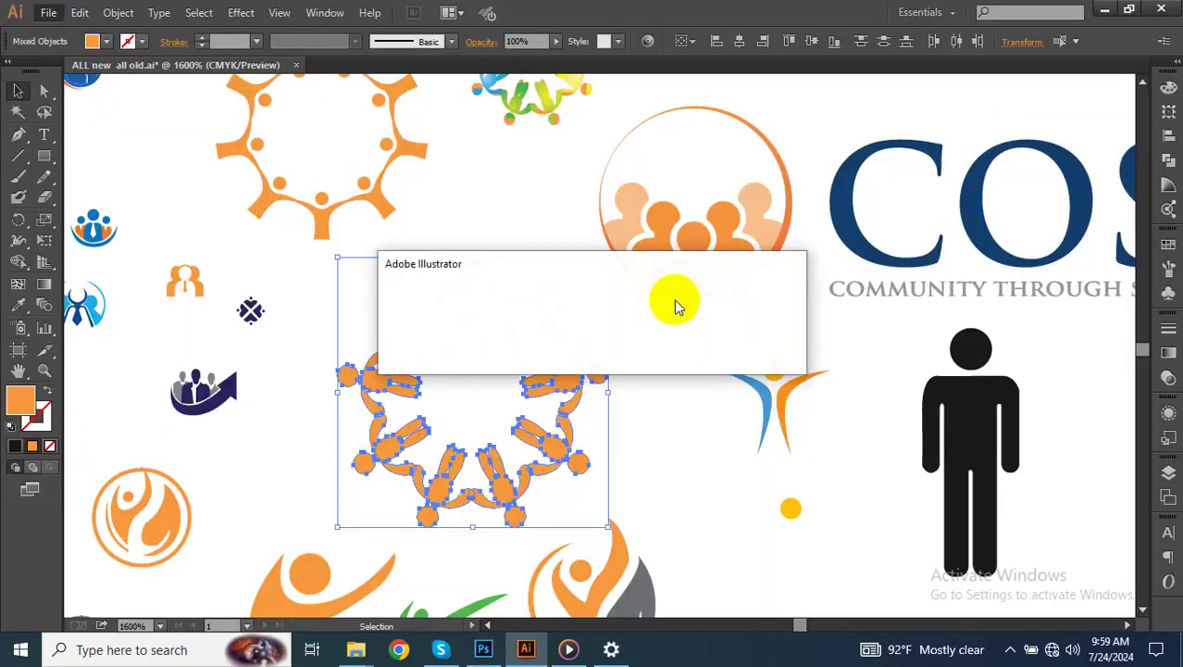
pyautogui.click(484, 649)
pyautogui.doubleClick(1029, 537)
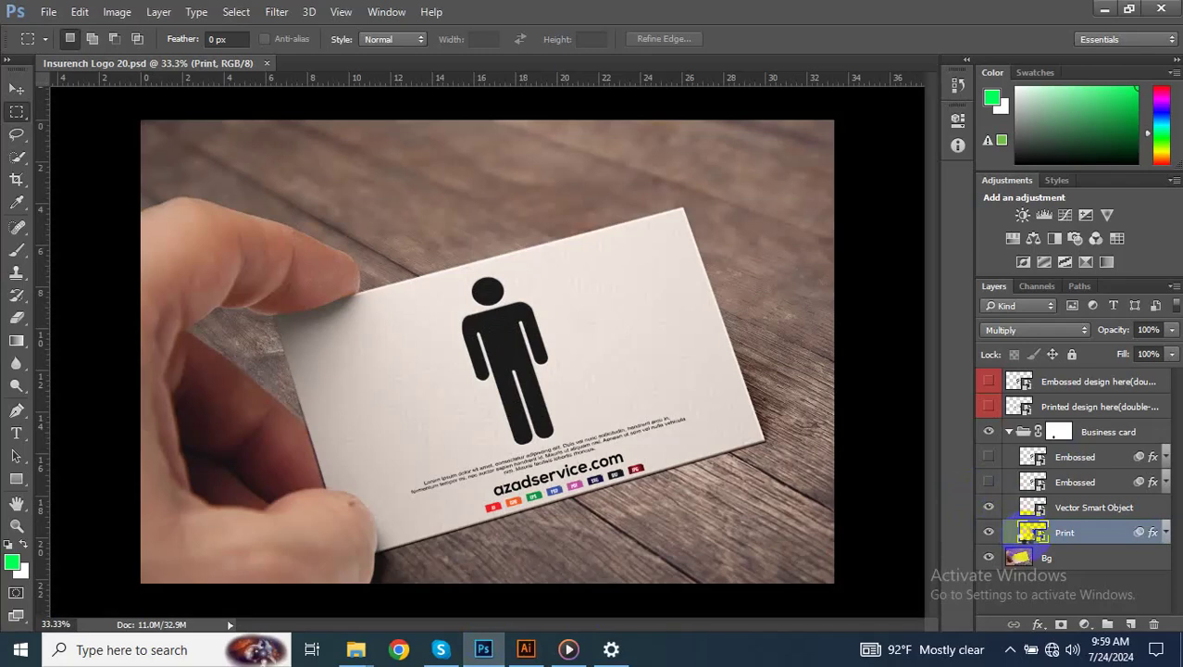
pyautogui.hotkey('ctrl', 'v')
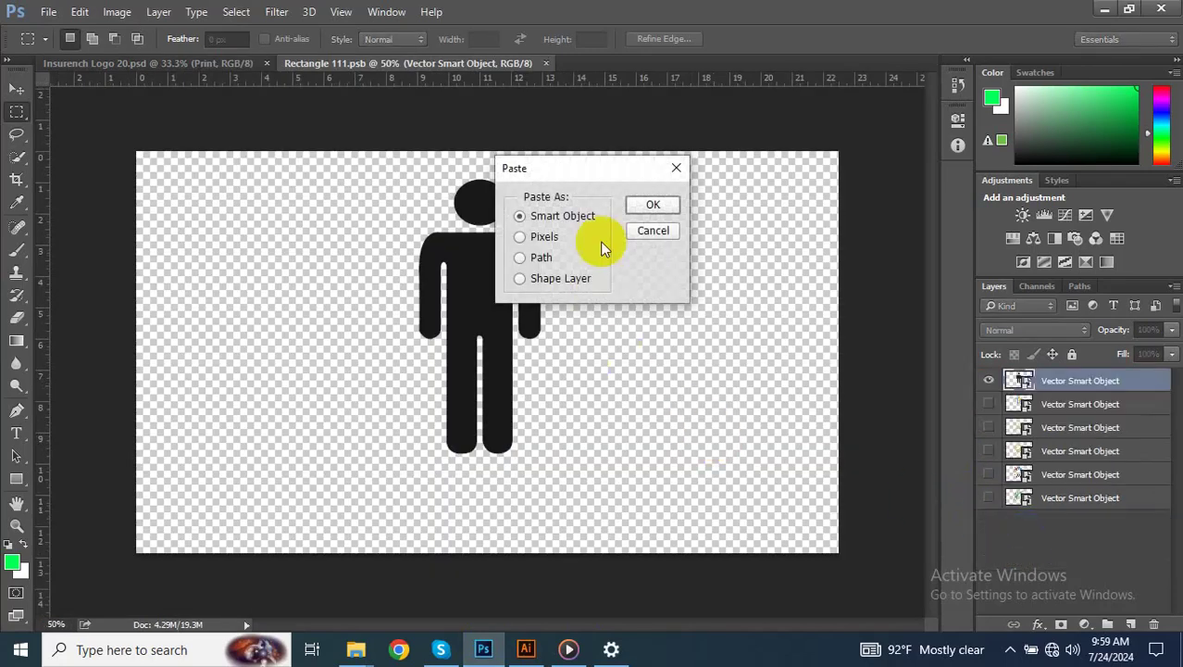
pyautogui.press('Return')
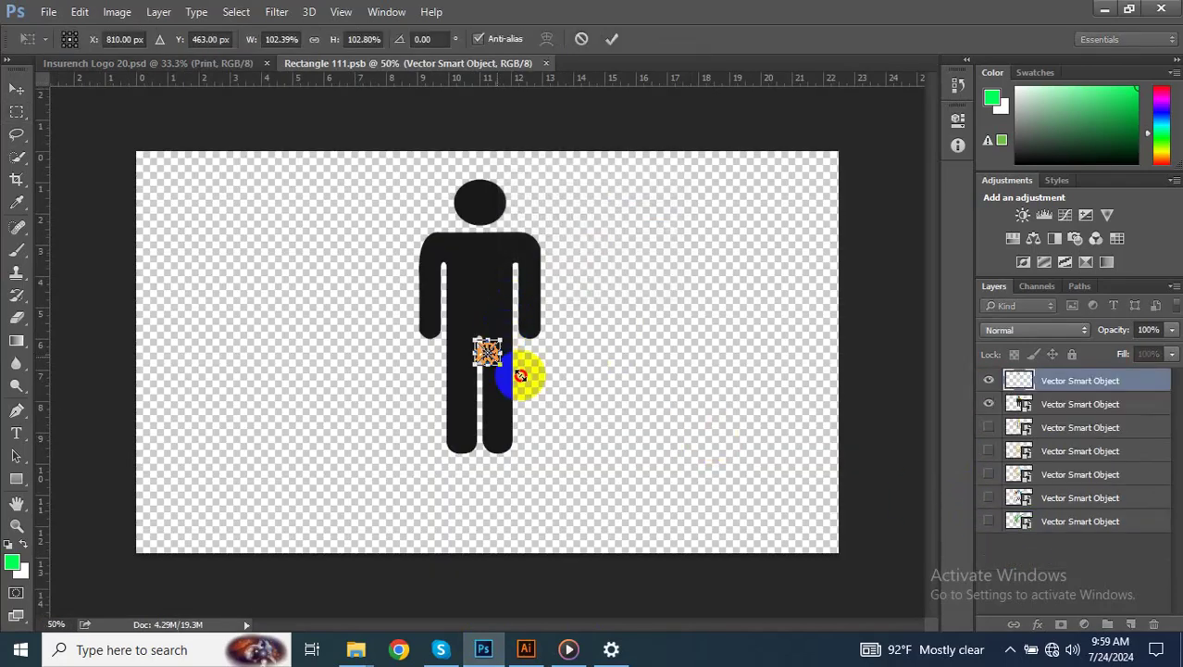
pyautogui.moveTo(491, 353); pyautogui.dragTo(623, 487)
pyautogui.moveTo(523, 280); pyautogui.dragTo(516, 244)
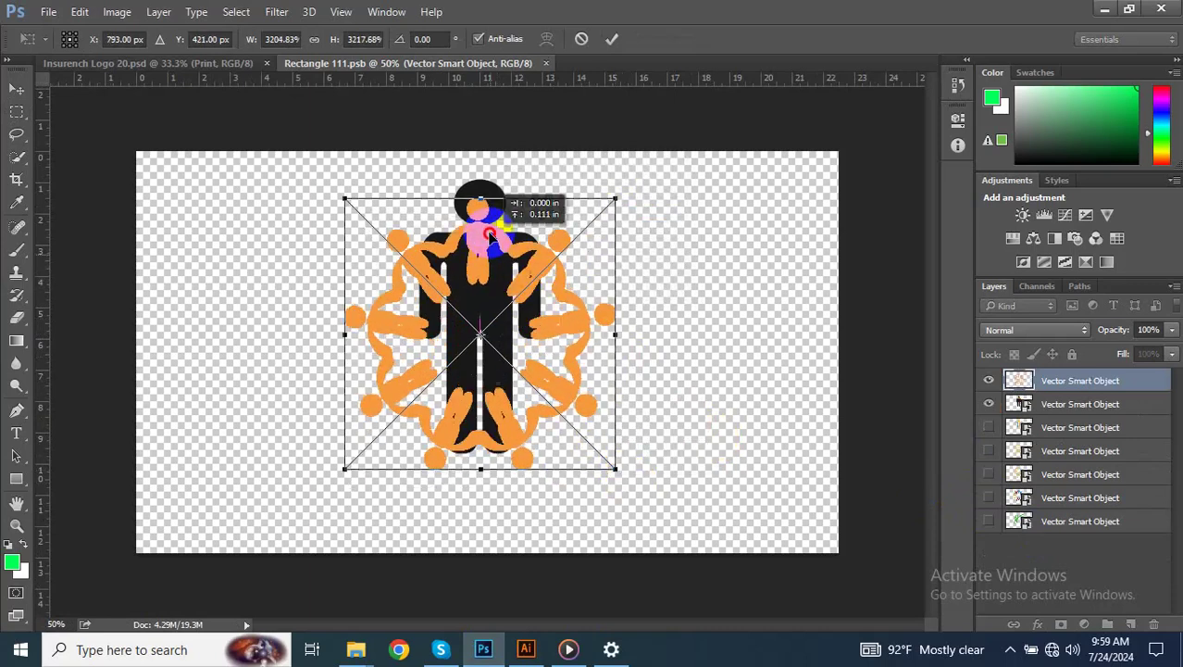
pyautogui.moveTo(619, 458); pyautogui.dragTo(630, 468)
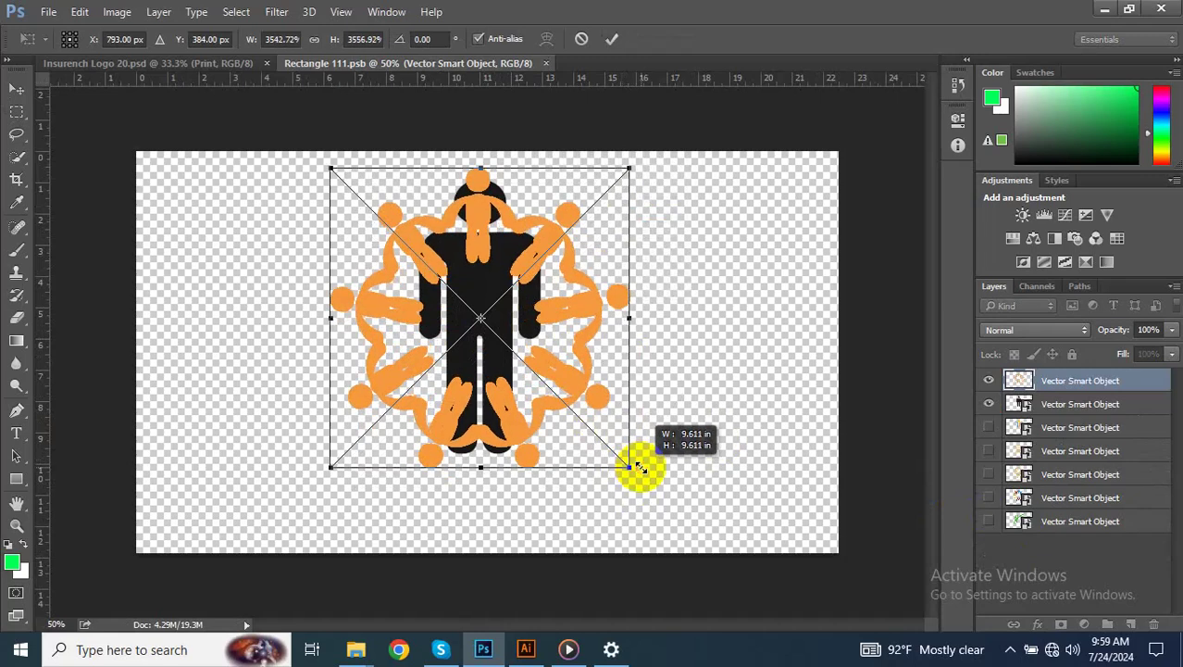
pyautogui.press('Return')
# Hide the black figure, delete the old unused layers, and save the Print artwork back
pyautogui.click(989, 404)
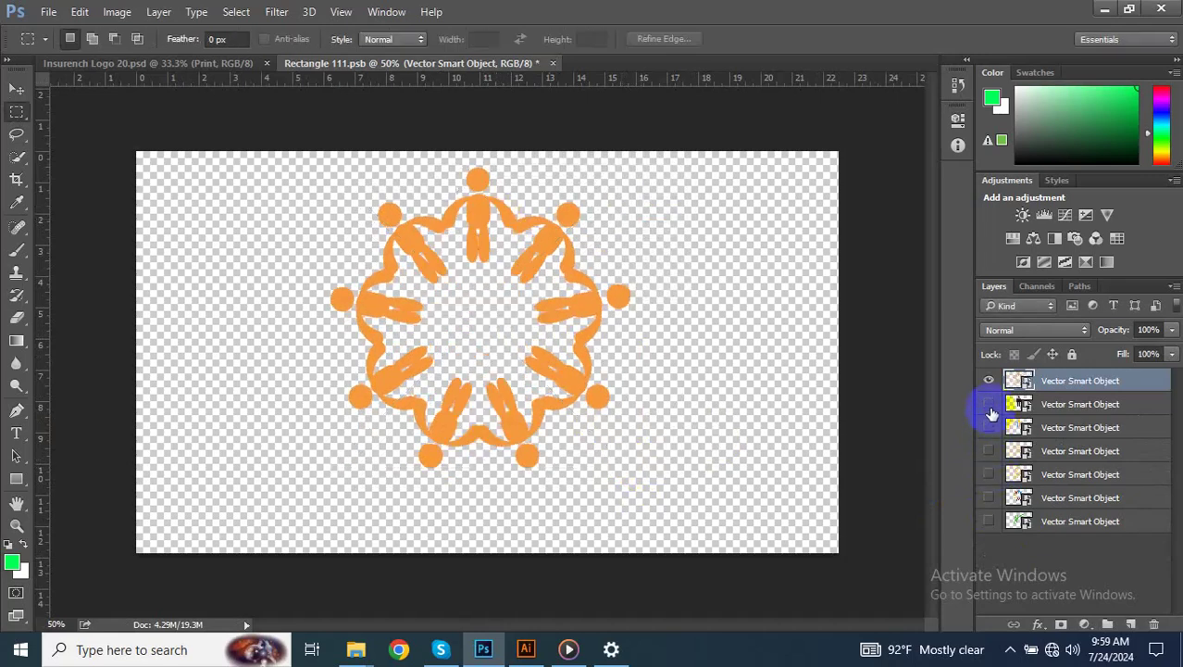
pyautogui.click(1064, 521)
pyautogui.hotkey('shift', 'alt', ']')
pyautogui.hotkey('shift', 'alt', ']')
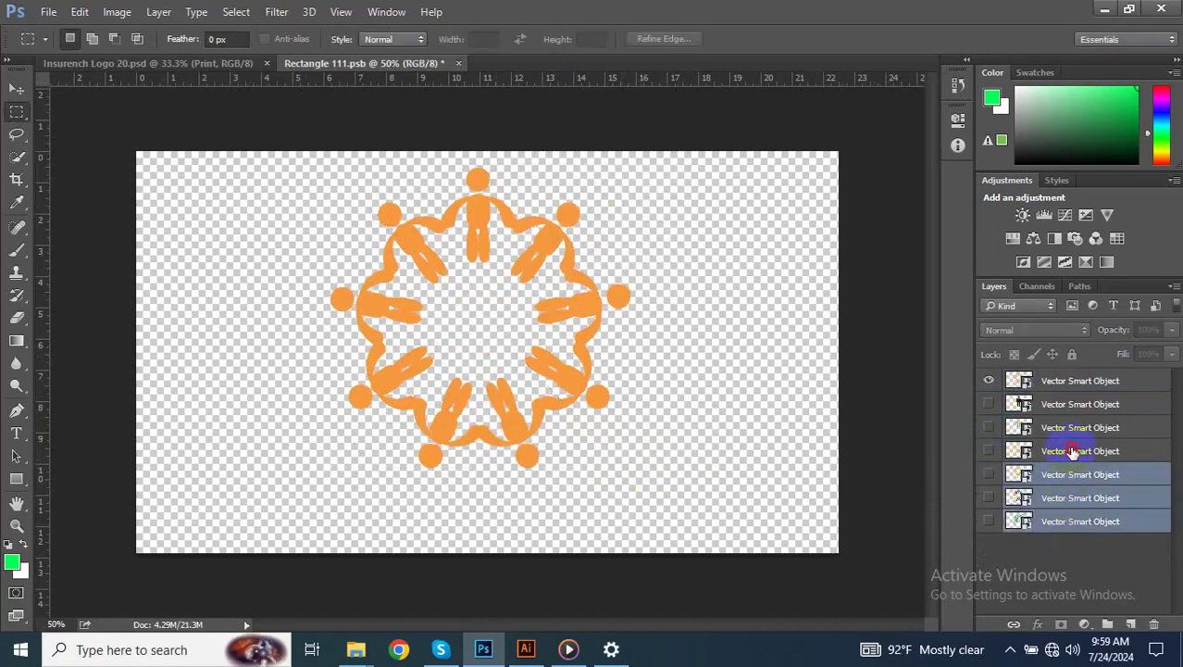
pyautogui.hotkey('shift', 'alt', ']')
pyautogui.hotkey('shift', 'alt', ']')
pyautogui.hotkey('shift', 'alt', ']')
pyautogui.moveTo(1080, 500); pyautogui.dragTo(1154, 624)
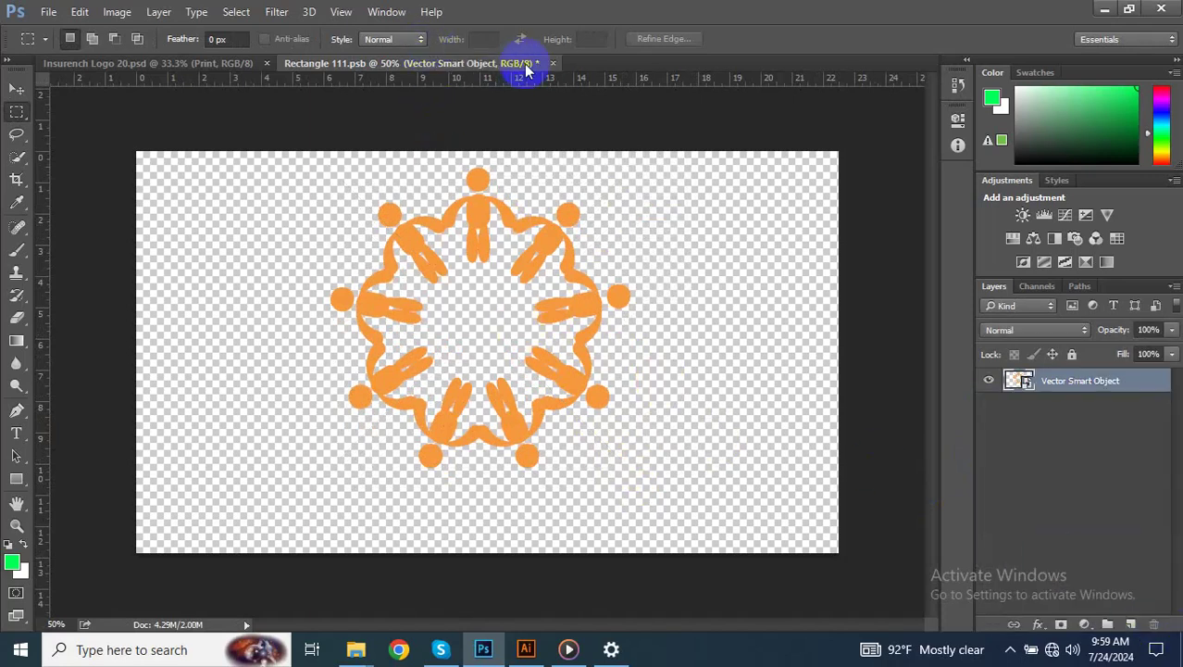
pyautogui.click(552, 64)
pyautogui.click(519, 257)
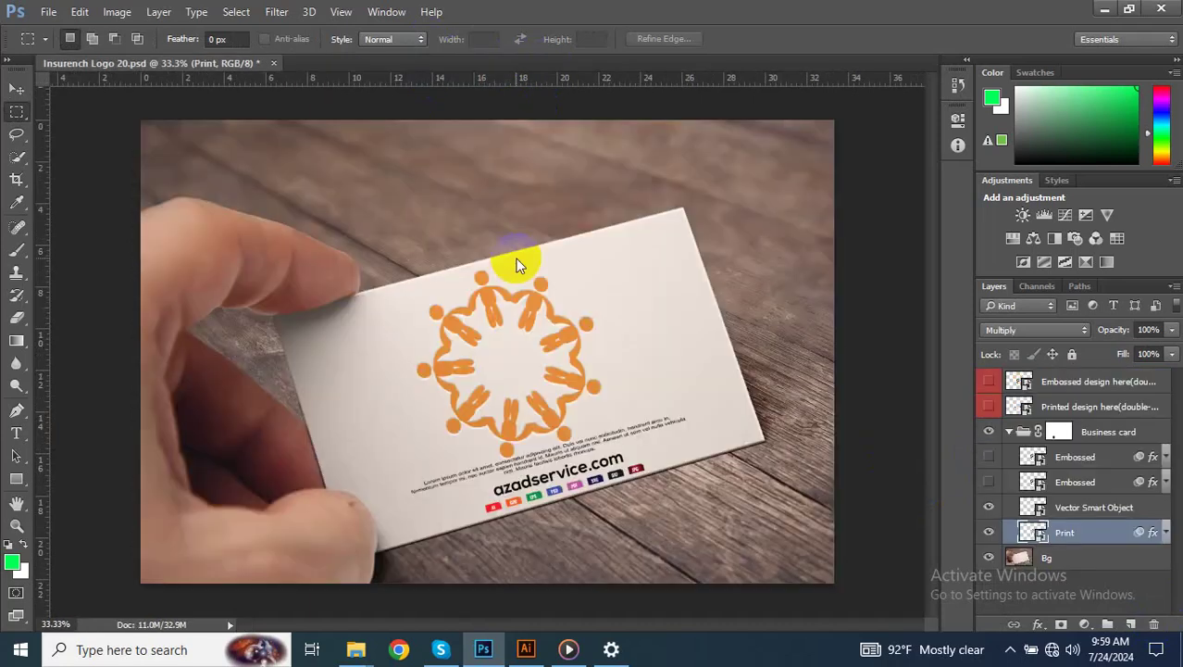
# Save the mockup as Insurench Logo 21.psd
pyautogui.hotkey('ctrl', 'shift', 's')
pyautogui.write('Insurench Logo 21')
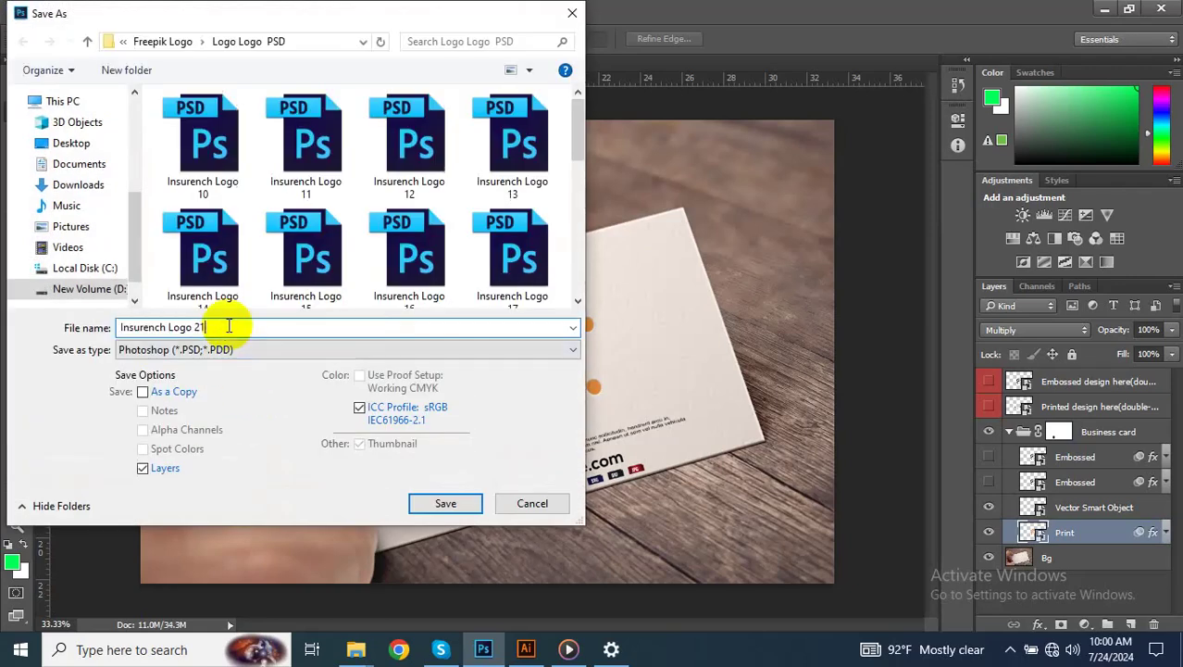
pyautogui.click(445, 503)
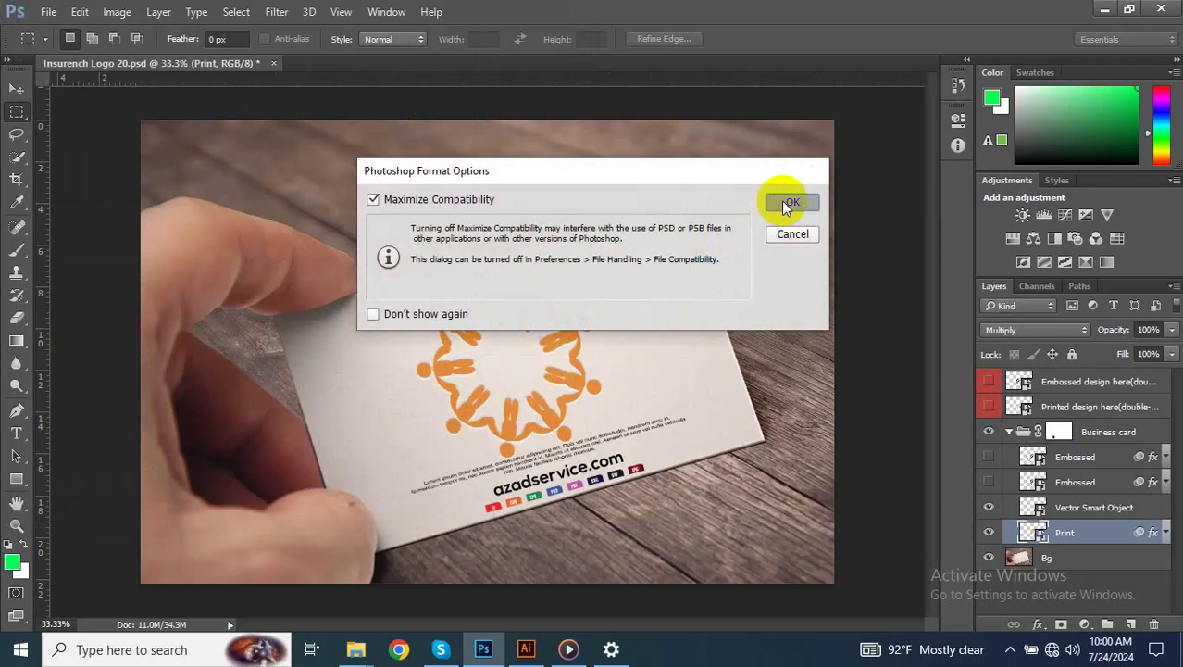
pyautogui.click(787, 202)
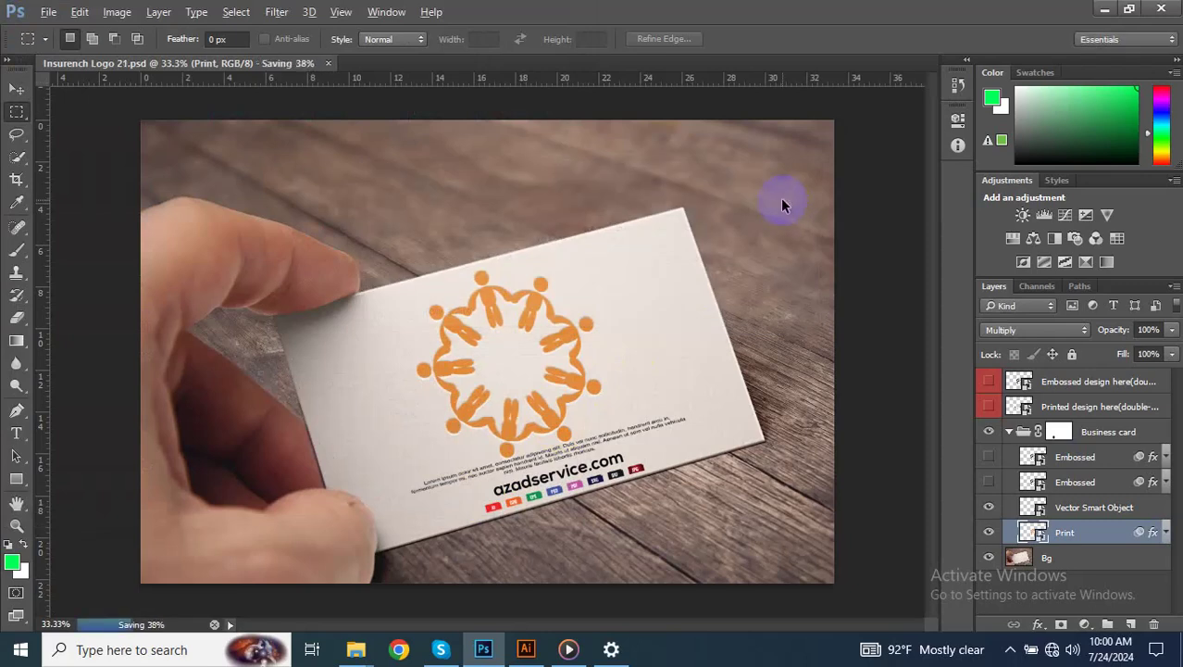
# Export the mockup as a JPEG named Insurench-Logo-21
pyautogui.hotkey('ctrl', 'alt', 'shift', 's')
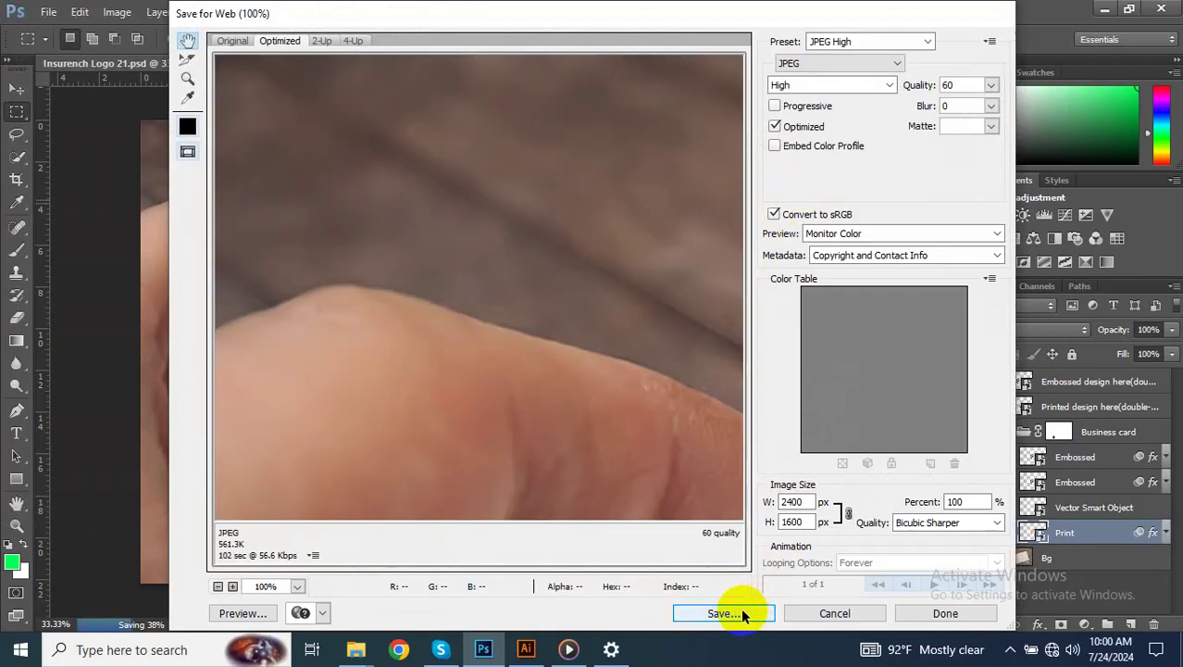
pyautogui.click(739, 611)
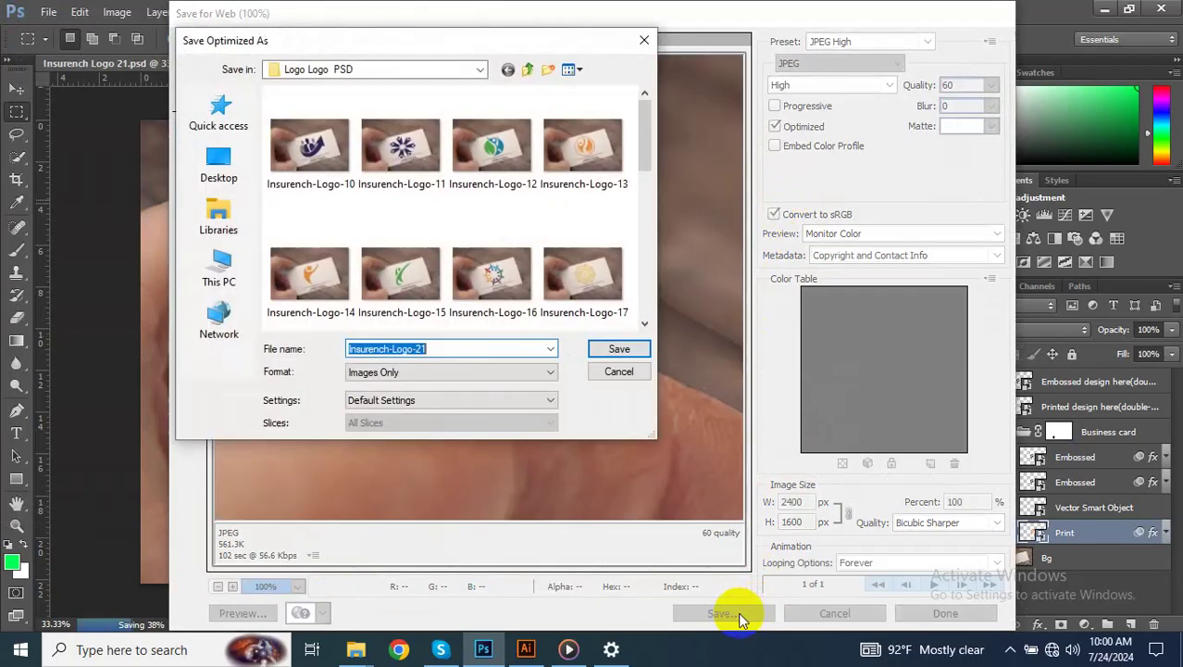
pyautogui.click(603, 354)
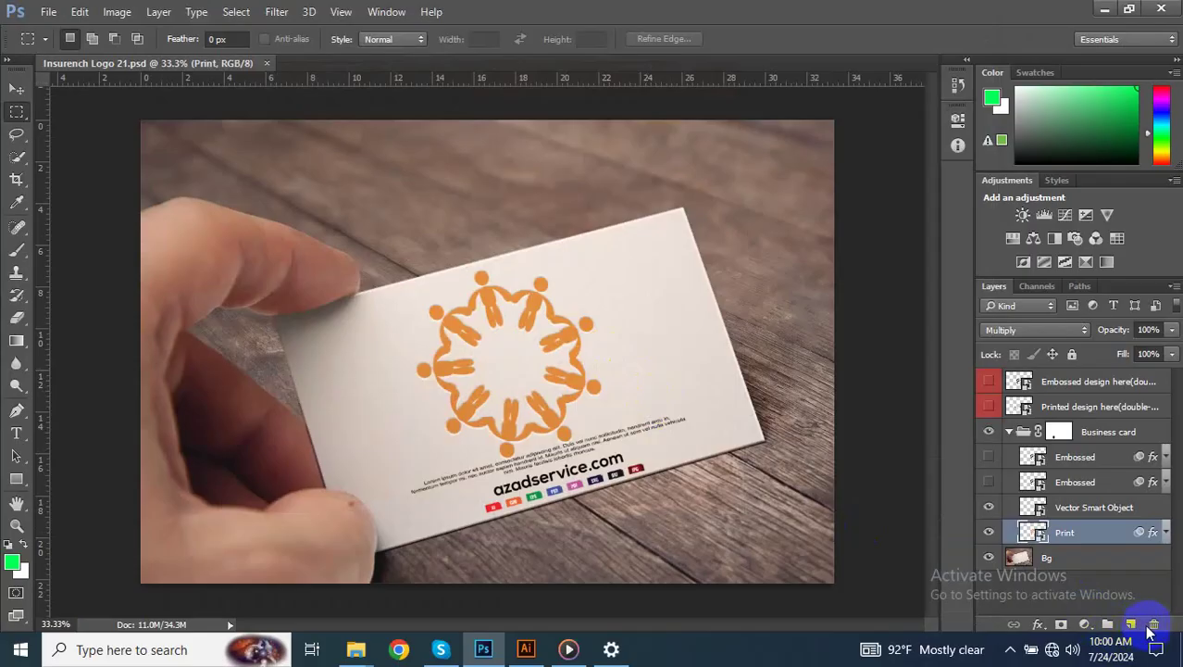
# Zoom the Illustrator logo sheet out to 33.33% so the entire artboard is visible
pyautogui.scroll(-3, 520, 415)
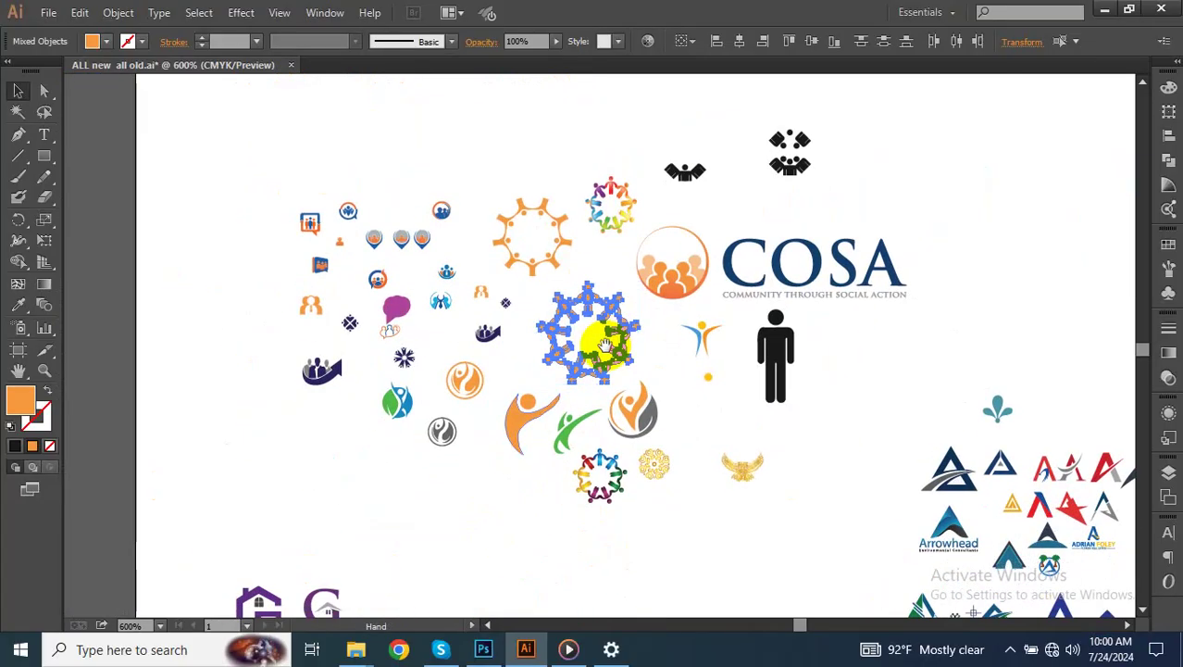
pyautogui.scroll(1, 543, 332)
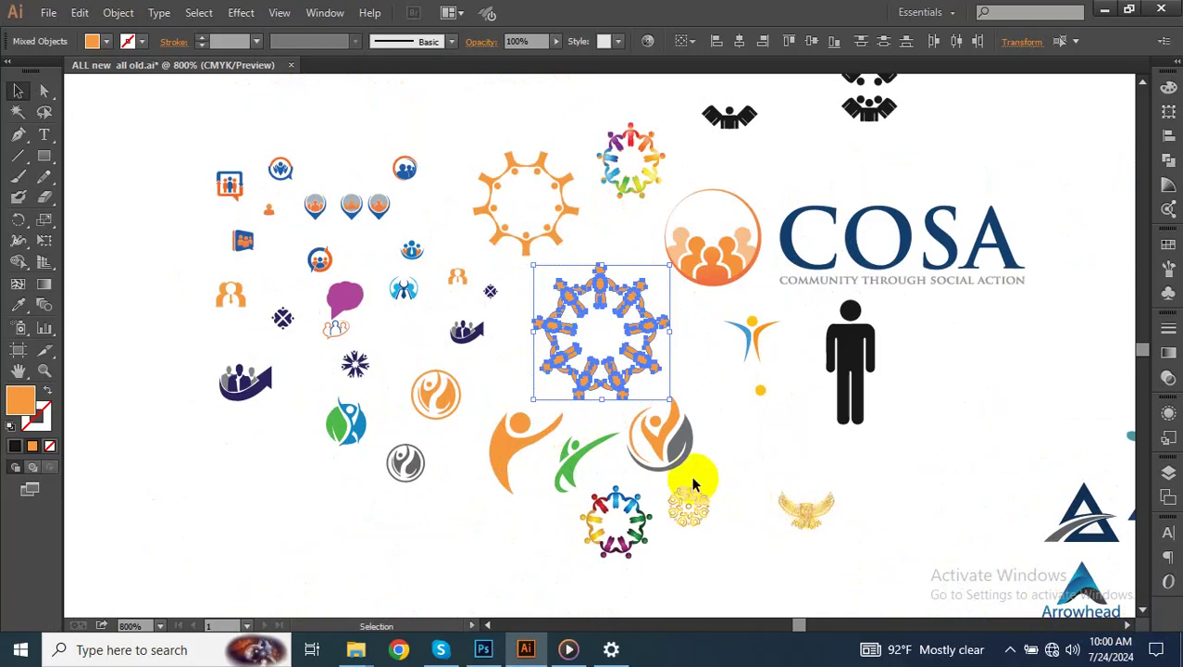
pyautogui.scroll(-3, 600, 500)
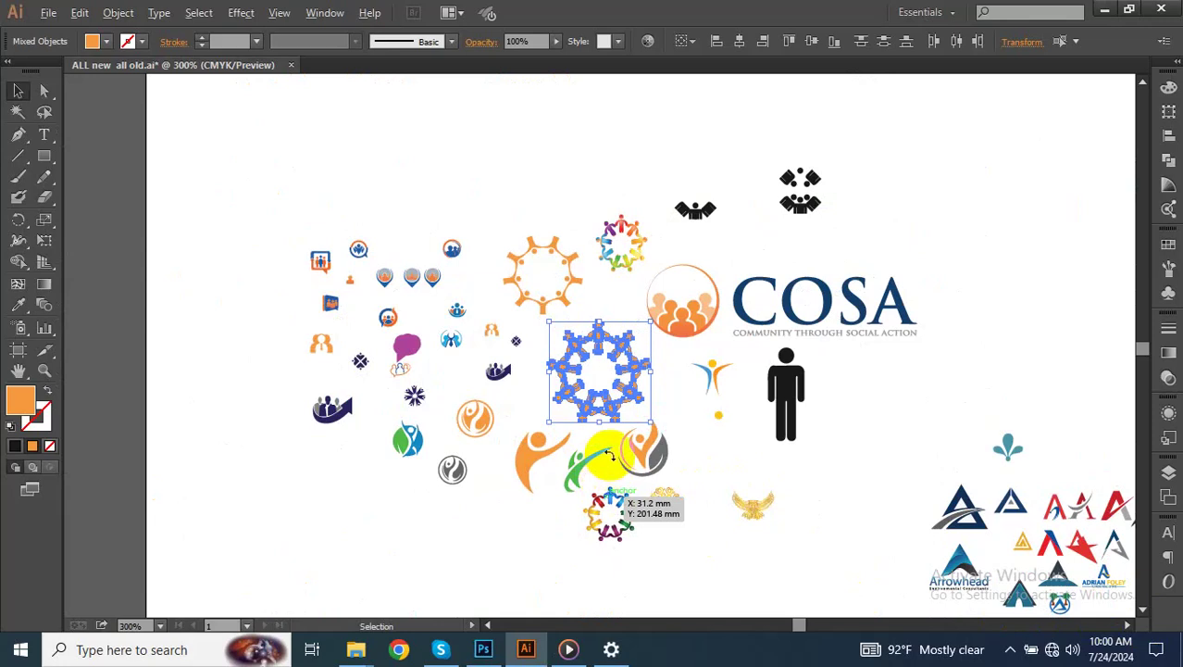
pyautogui.scroll(-3, 602, 444)
pyautogui.scroll(-3, 606, 426)
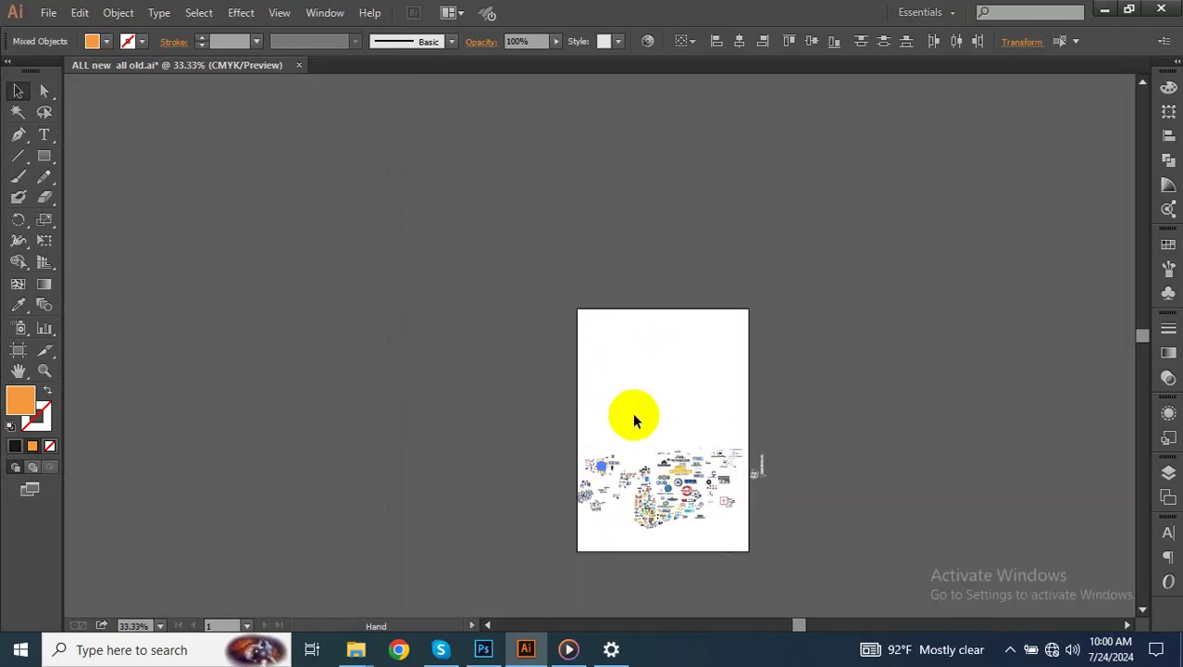